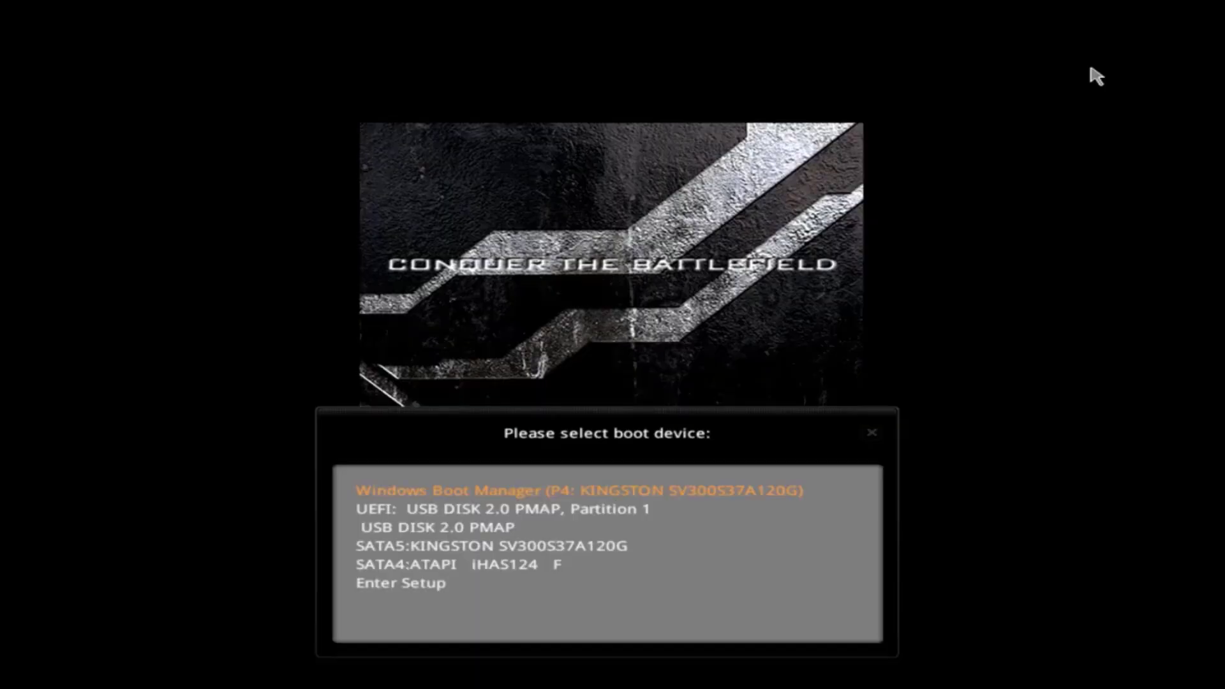
Boot the computer from the USB DISK 2.0 PMAP entry in the UEFI boot menu
key(Down)
key(Down)
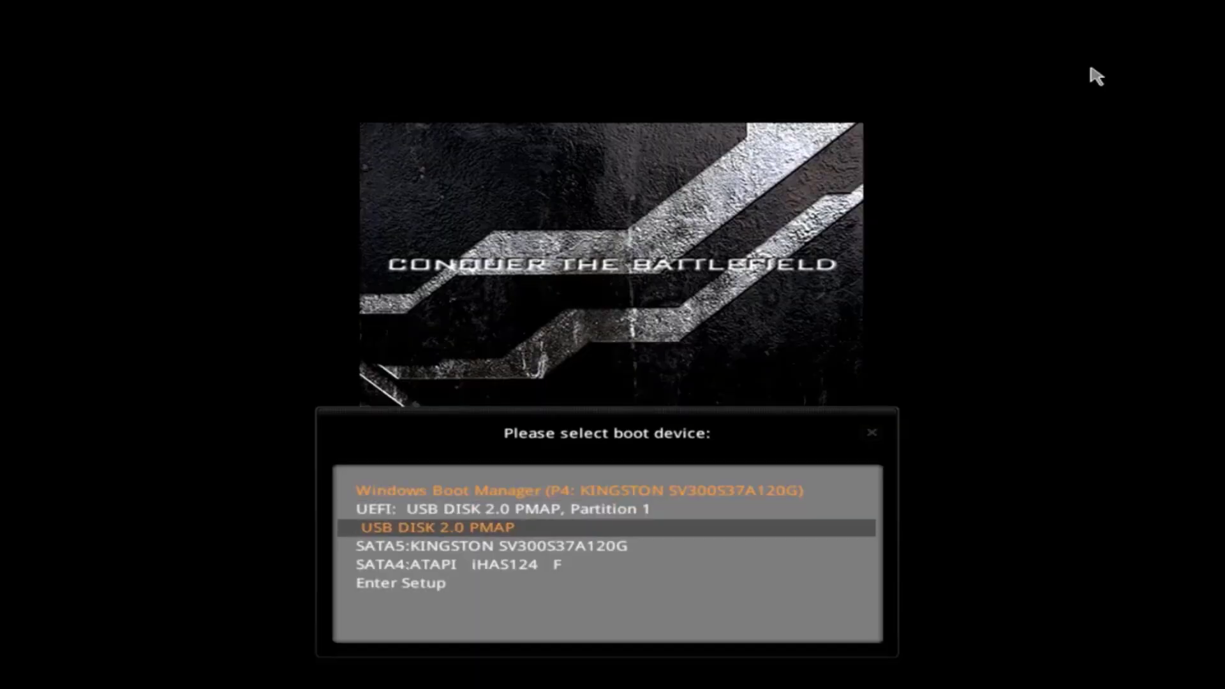
key(Return)
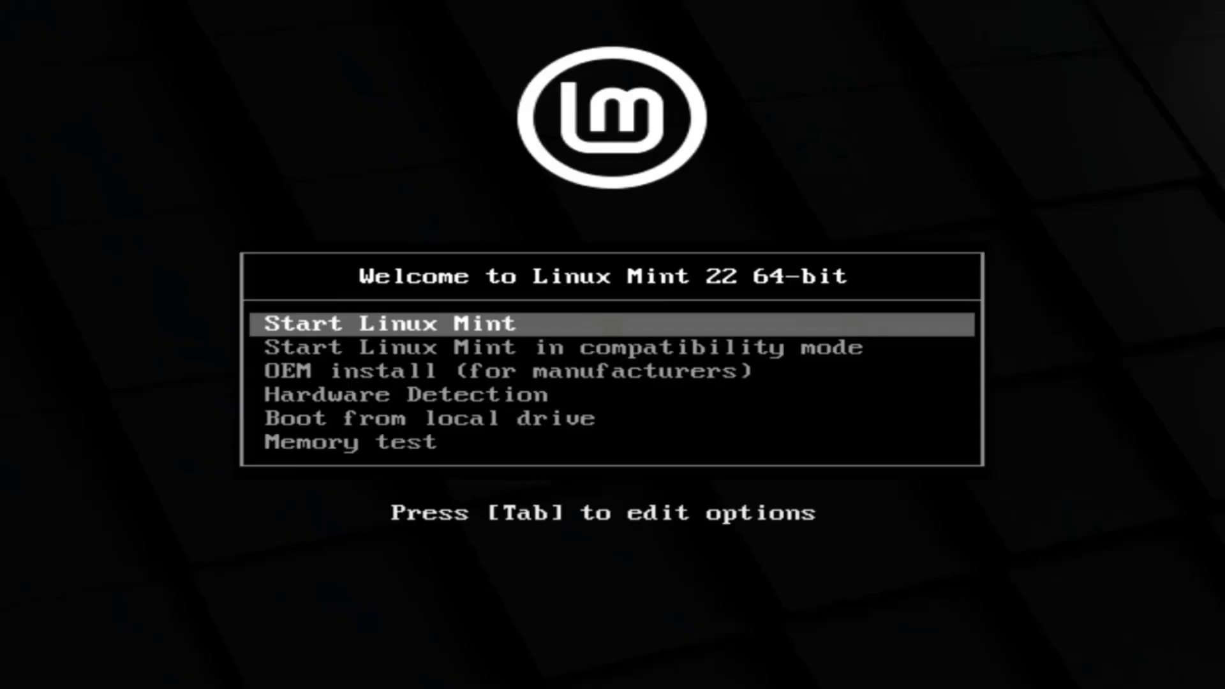
Start the live session, keeping English, the English (US) keyboard and multimedia codecs
key(Return)
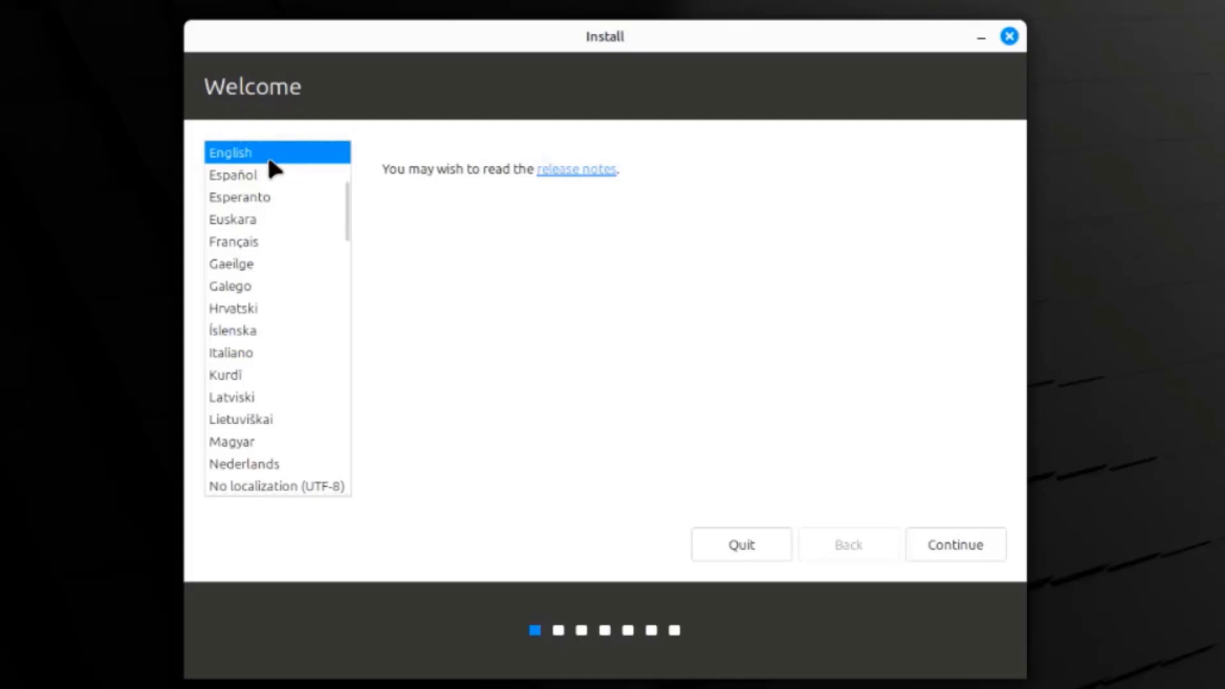
click(919, 541)
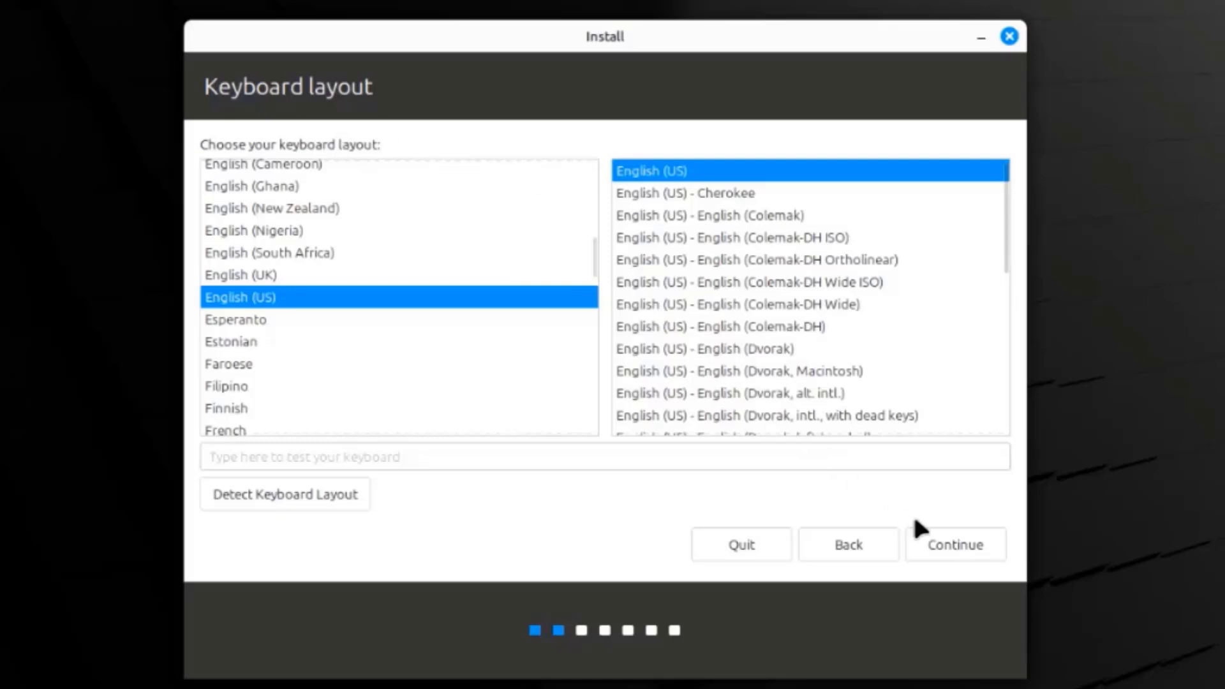
click(933, 534)
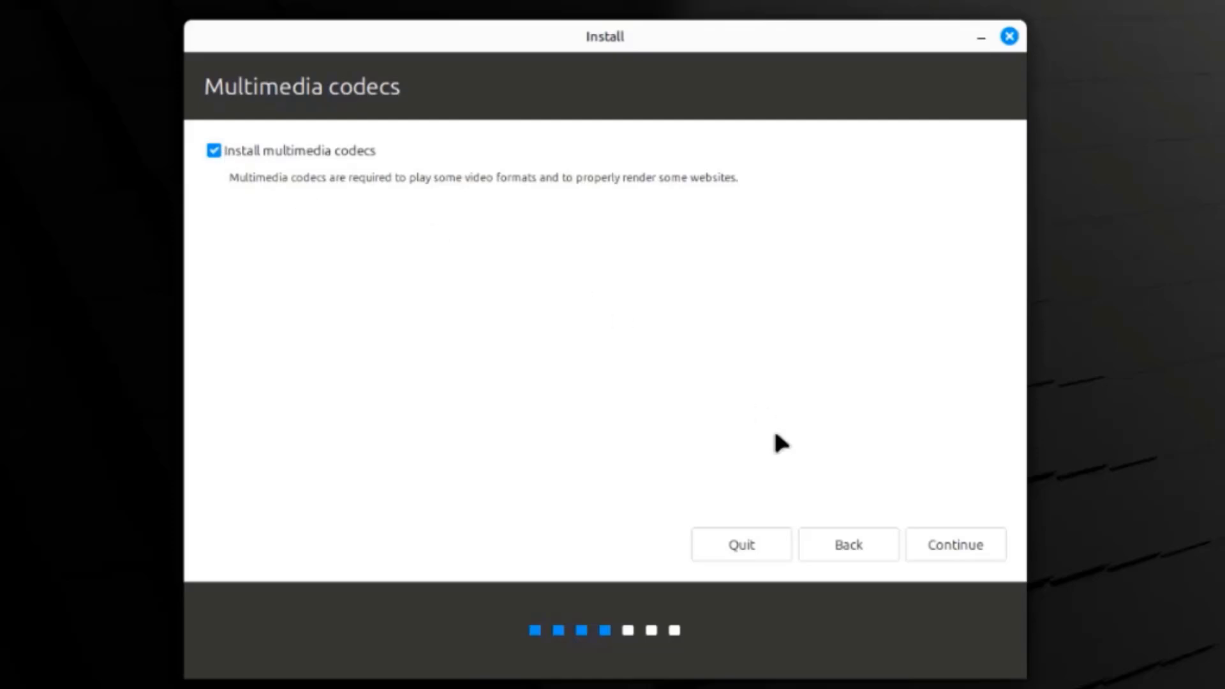
click(959, 552)
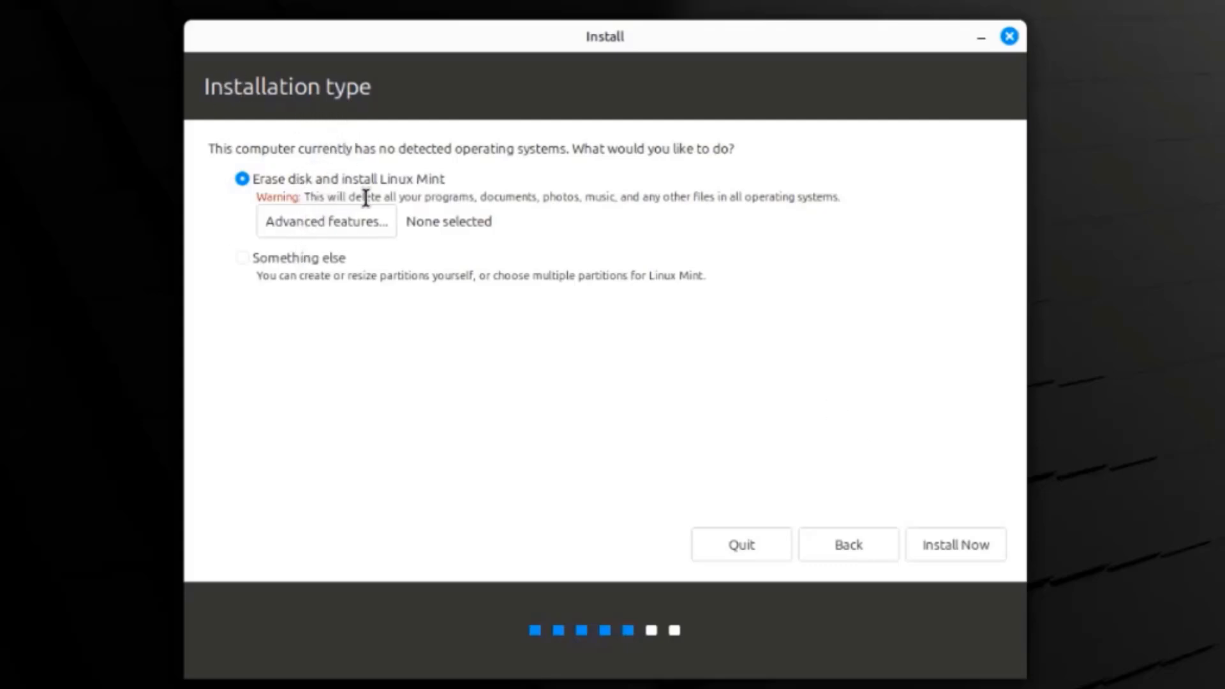
Choose 'Erase disk and install Linux Mint', Install Now, and approve writing the partition changes
click(260, 255)
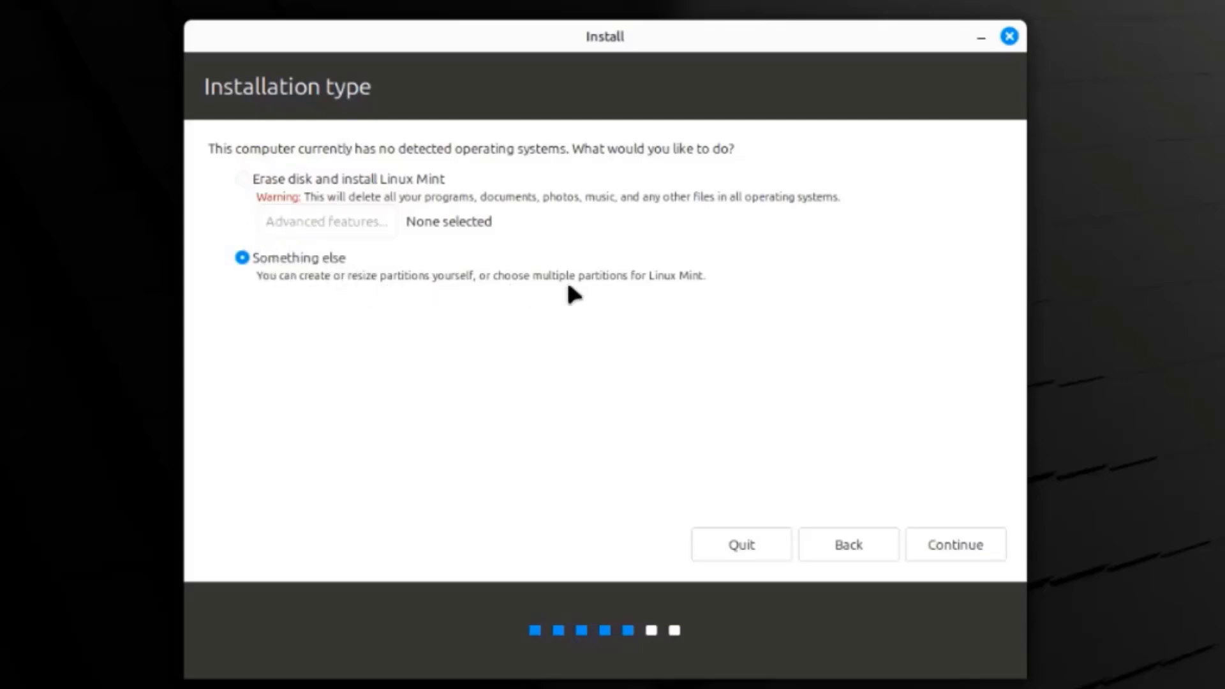
click(243, 180)
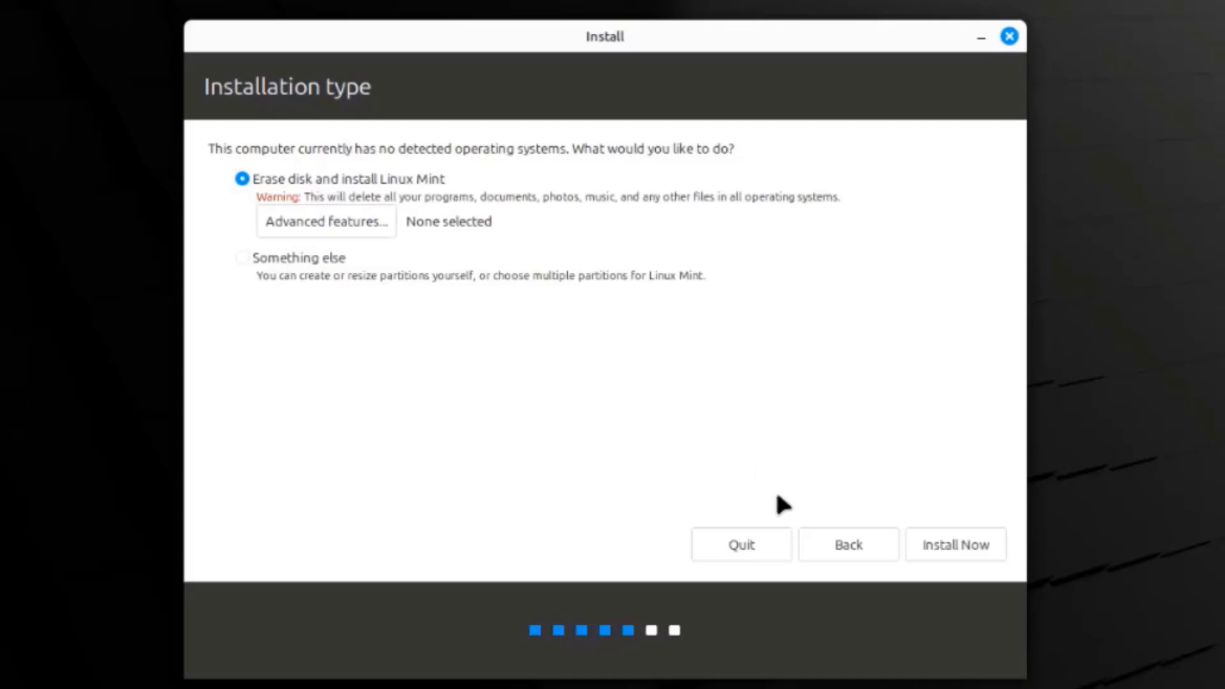
click(959, 543)
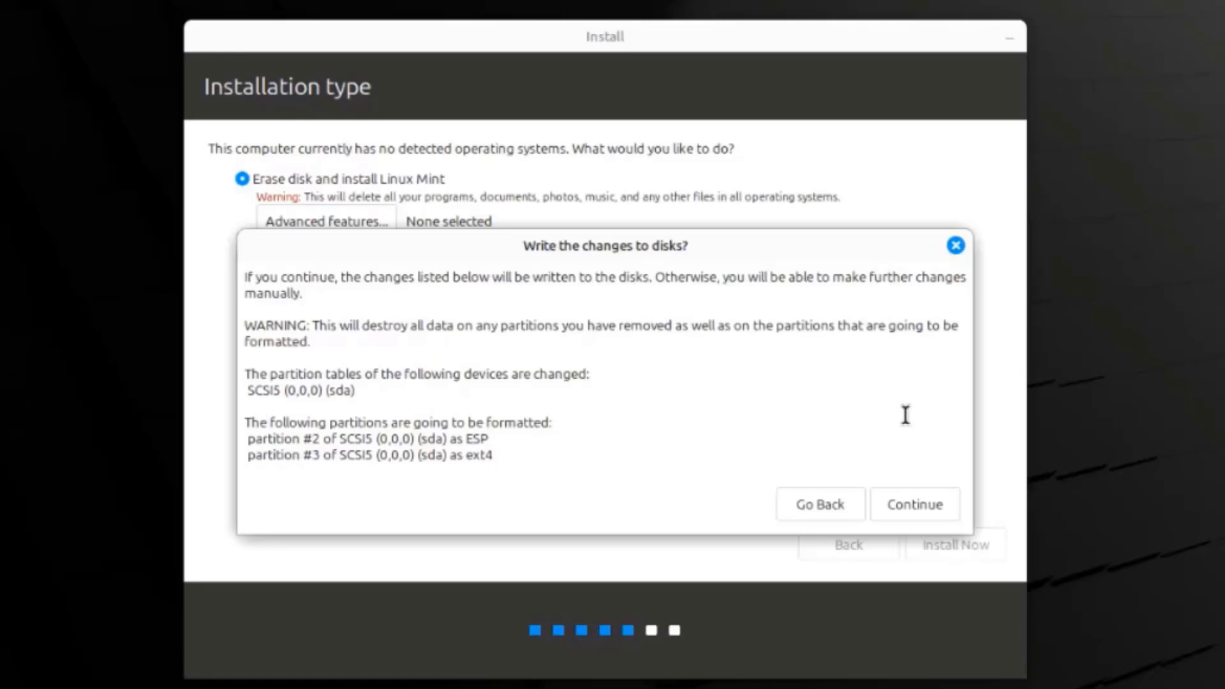
click(920, 514)
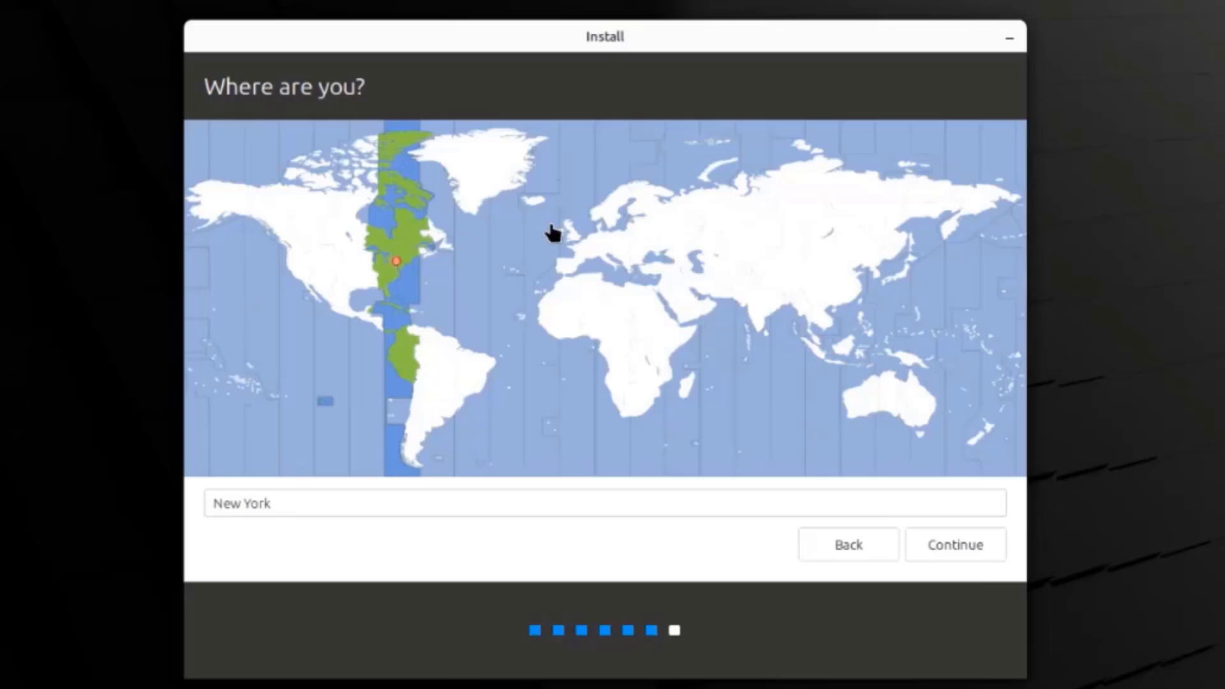
Keep New York as the location, enter the user's name and a confirmed password, and continue
click(922, 547)
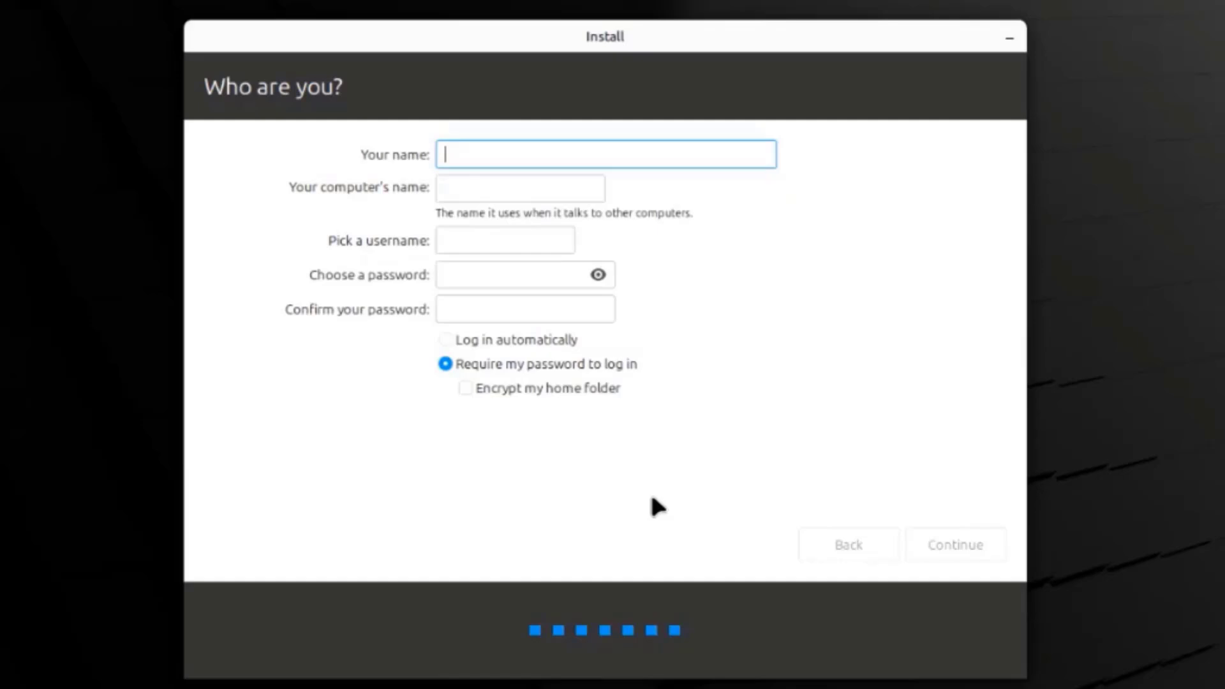
text(john)
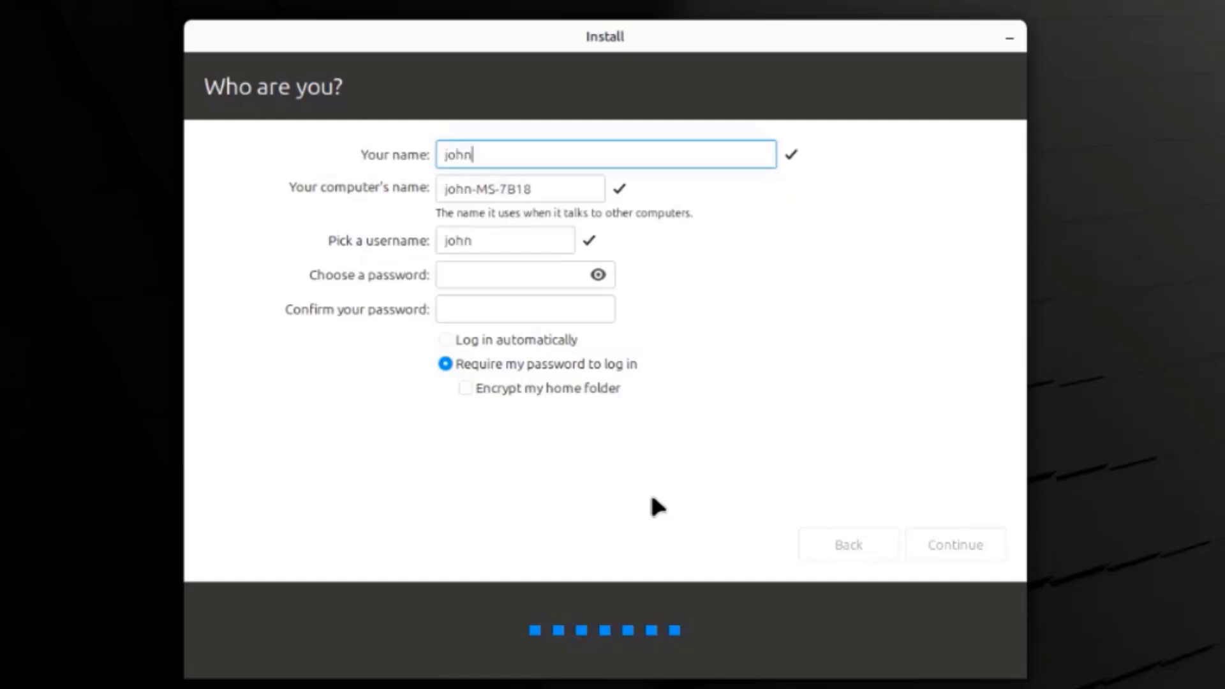
click(483, 274)
text(1234)
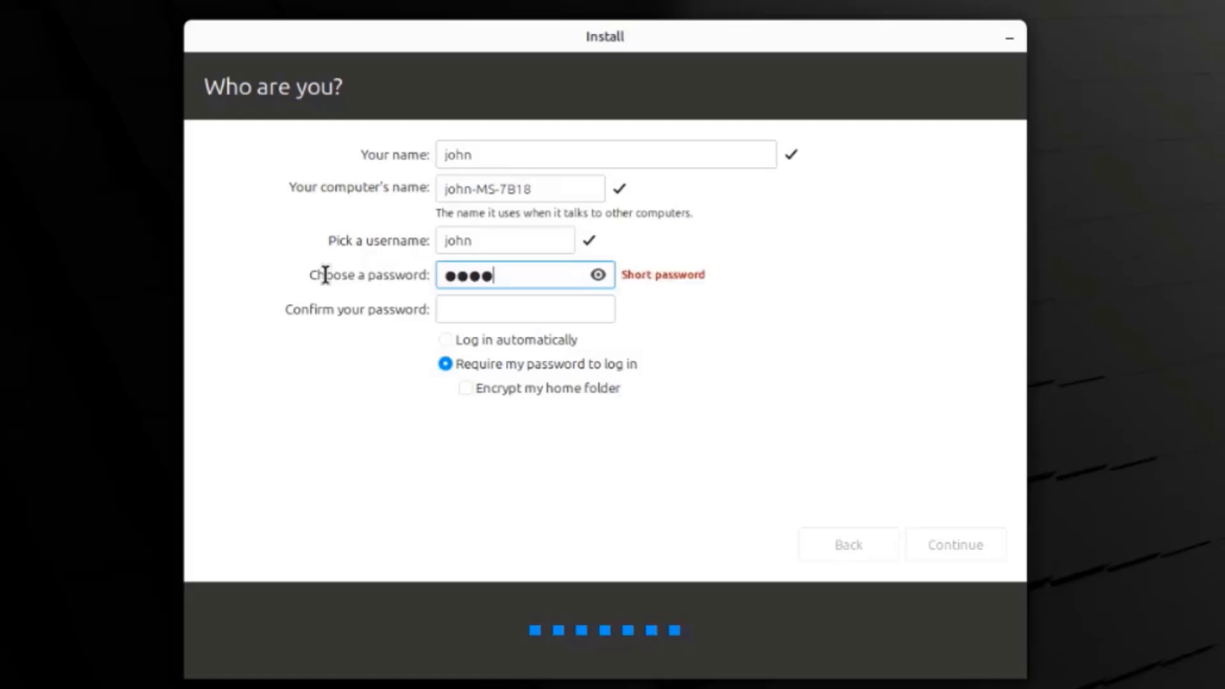
key(Tab)
text(1234)
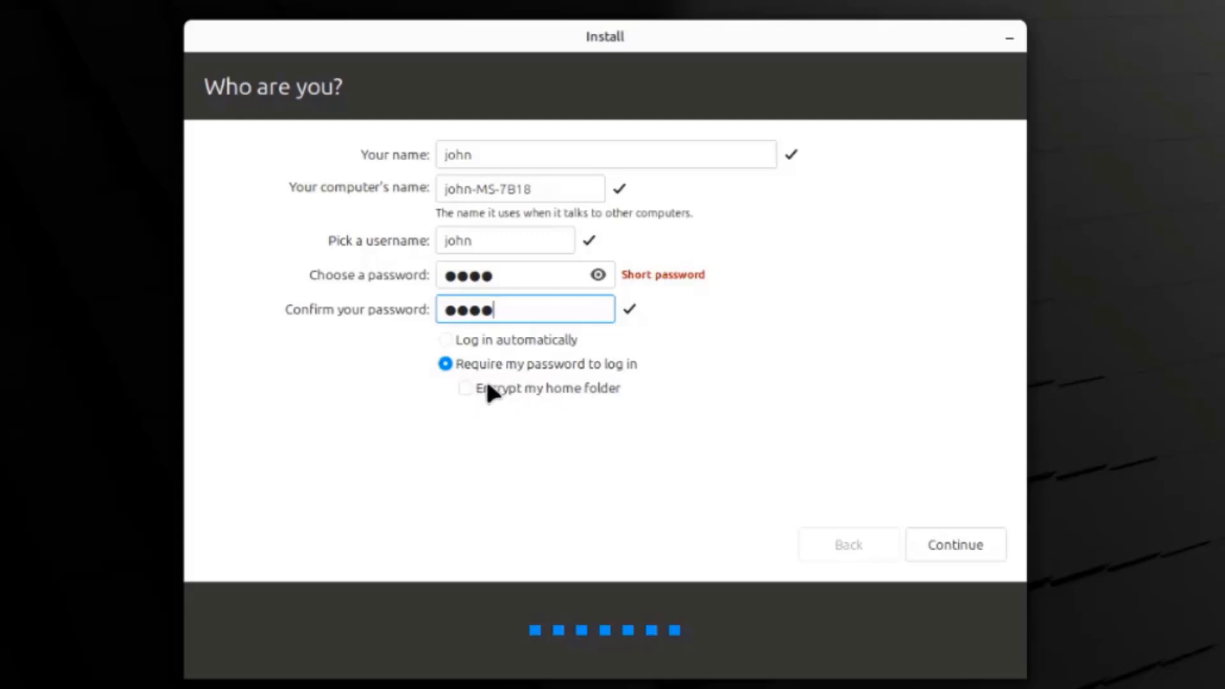
click(970, 551)
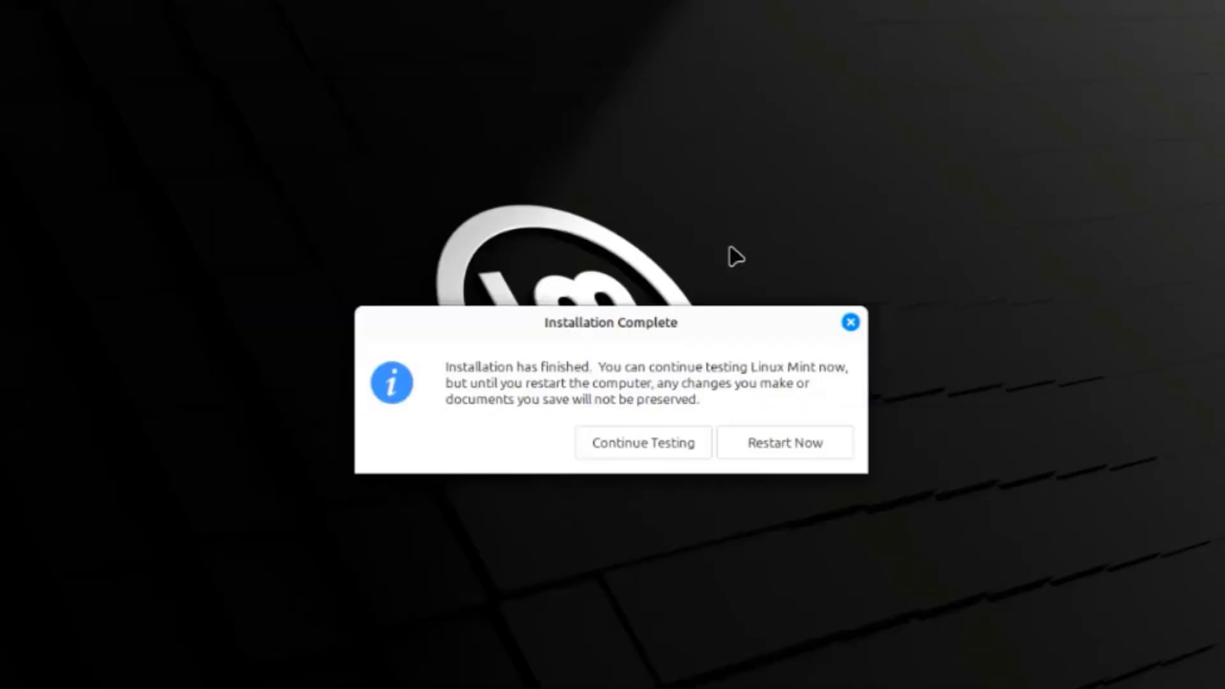
Restart into the newly installed Linux Mint 22 from the Installation Complete dialog
click(831, 443)
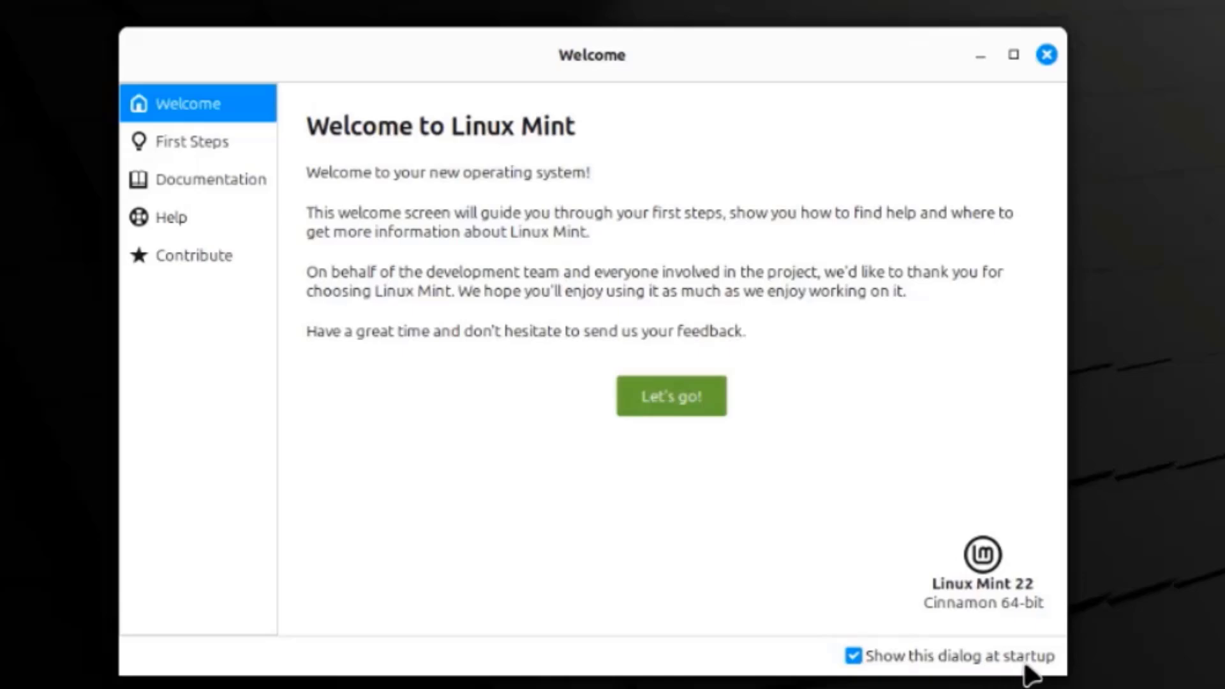
Read through the First Steps page of the Welcome Screen
click(227, 139)
scroll(840, 296, down, 2)
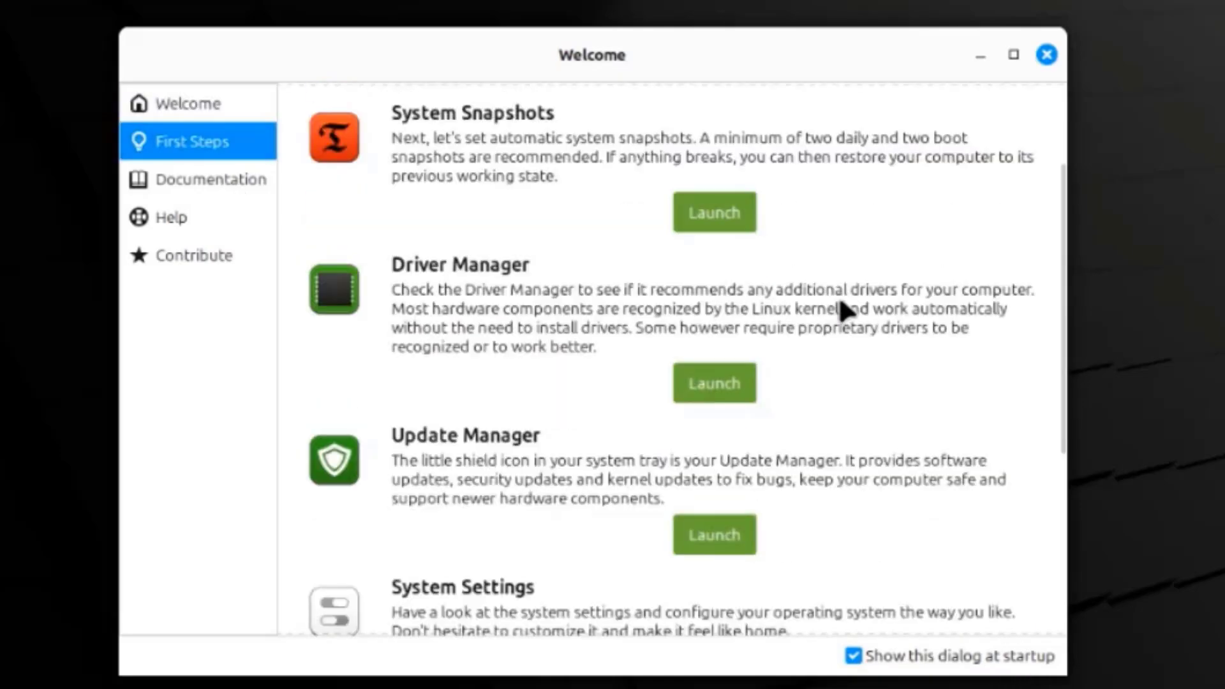
scroll(838, 296, down, 5)
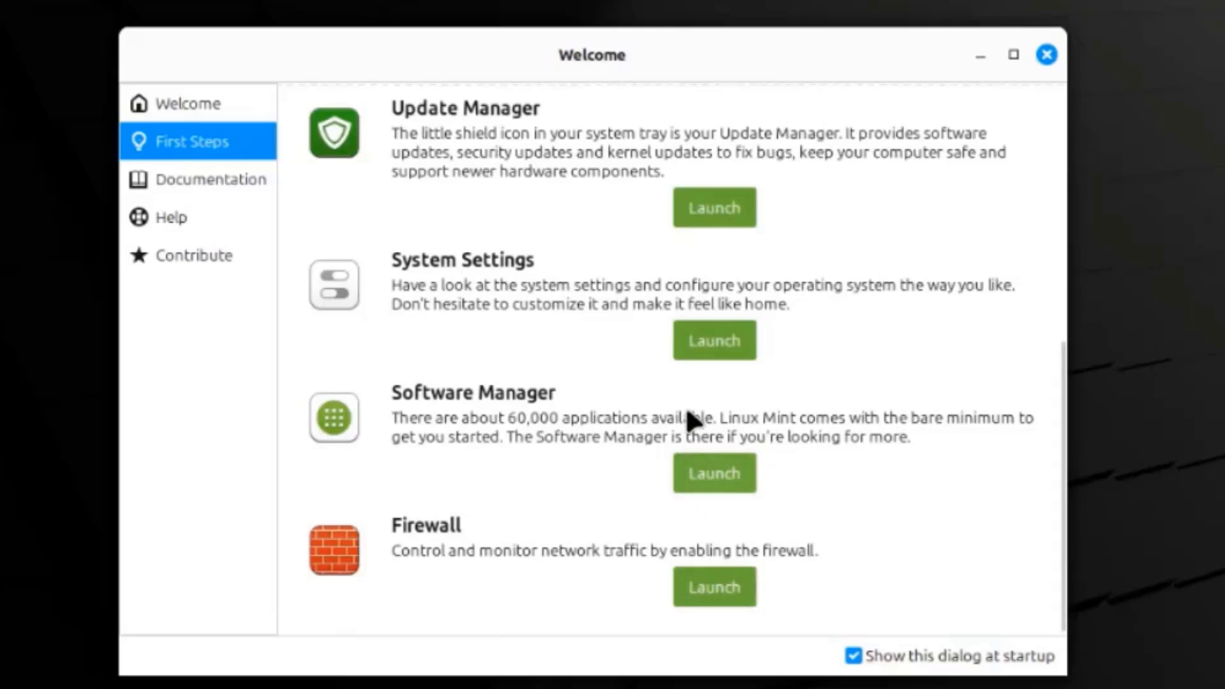
scroll(692, 417, up, 4)
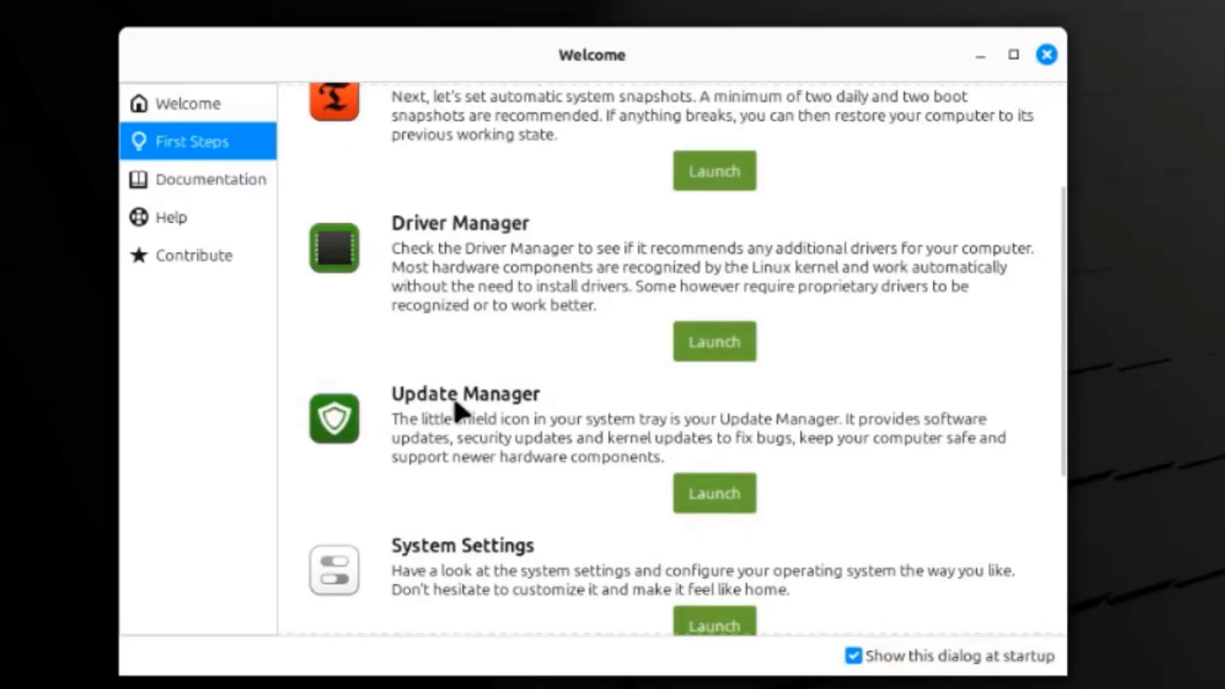
scroll(680, 365, up, 3)
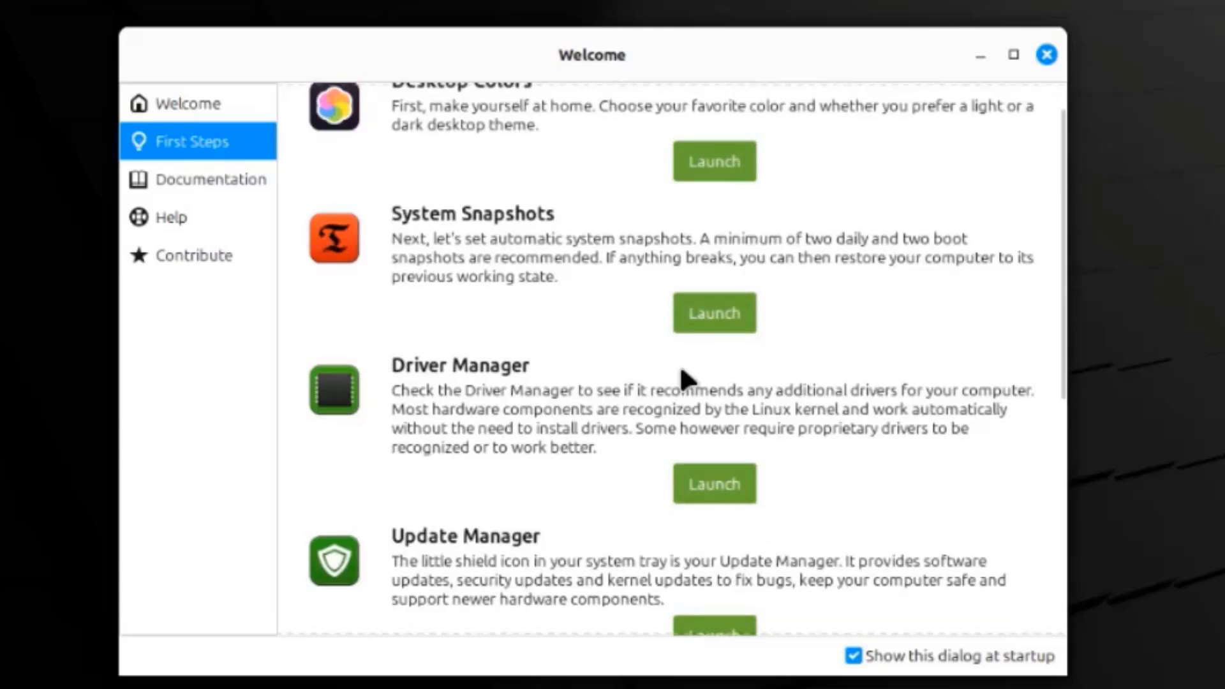
View Documentation and Help, close the Welcome Screen, and bring up the desktop's context menu
click(227, 180)
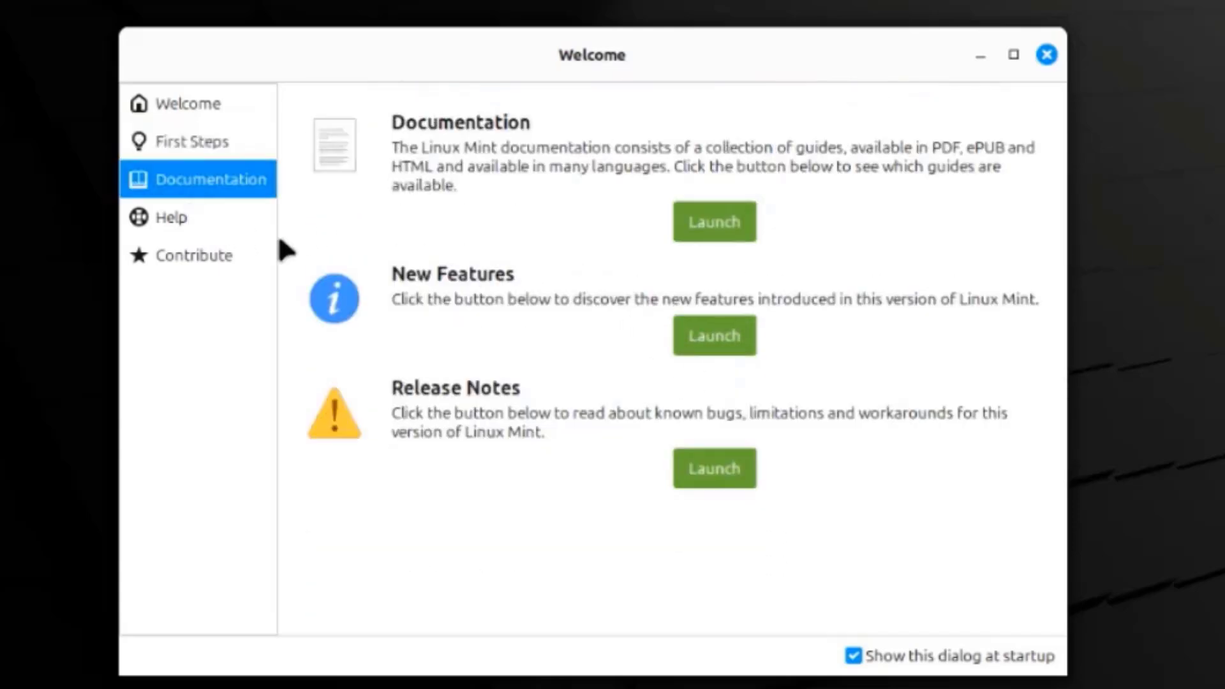
click(181, 215)
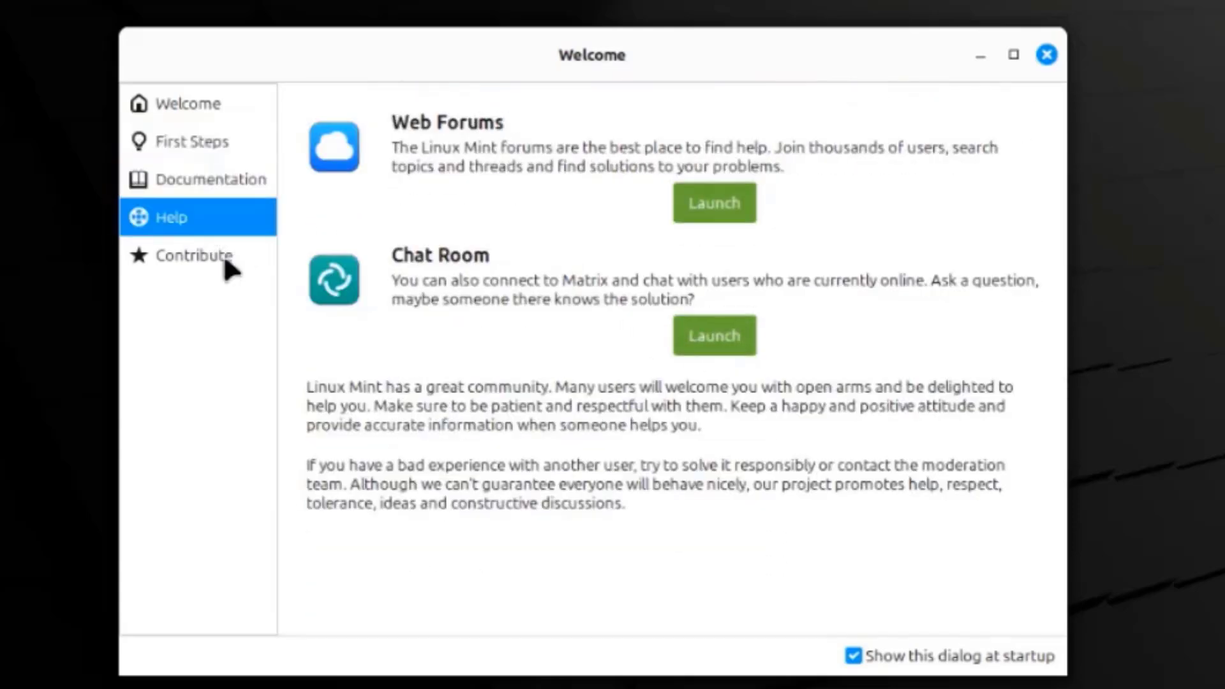
click(188, 102)
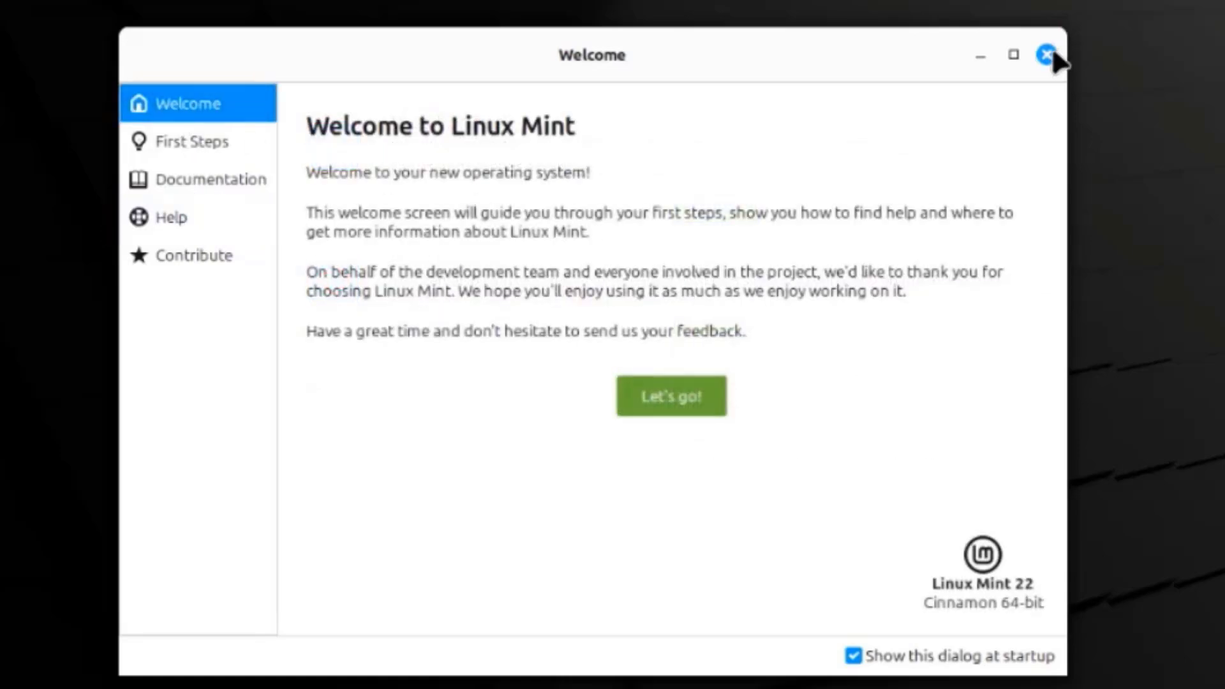
click(1046, 55)
right_click(922, 41)
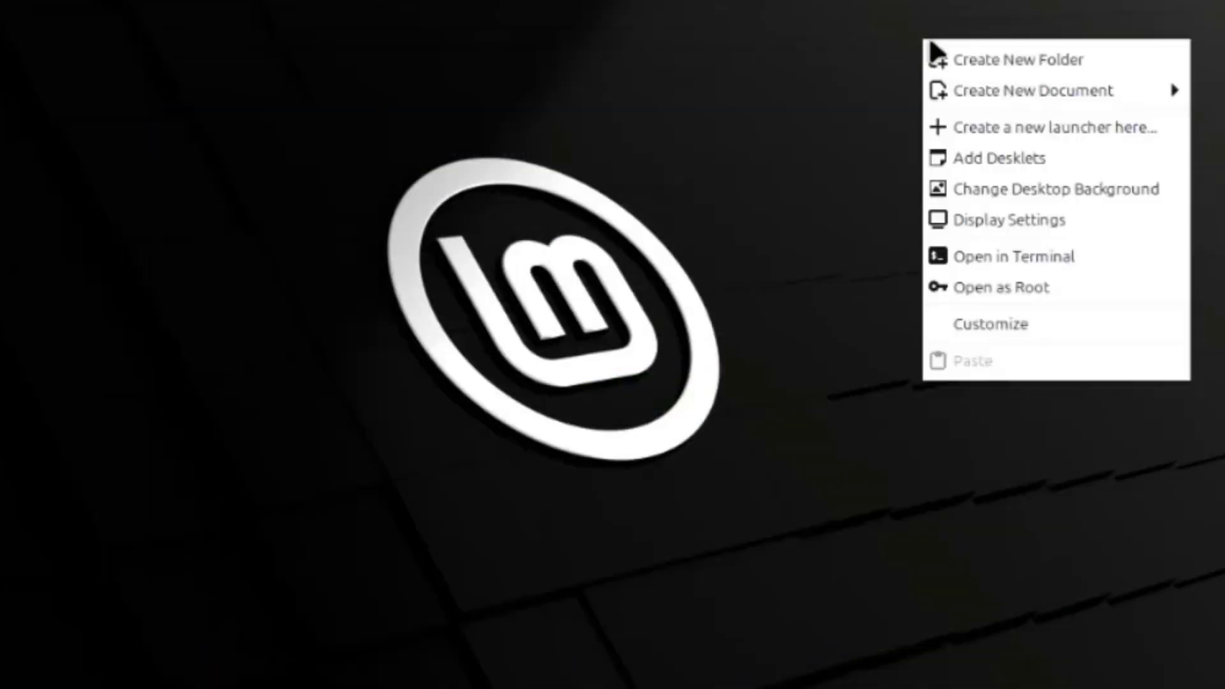
Open Backgrounds and apply the Atacama wallpaper from the Wilma collection
click(1001, 188)
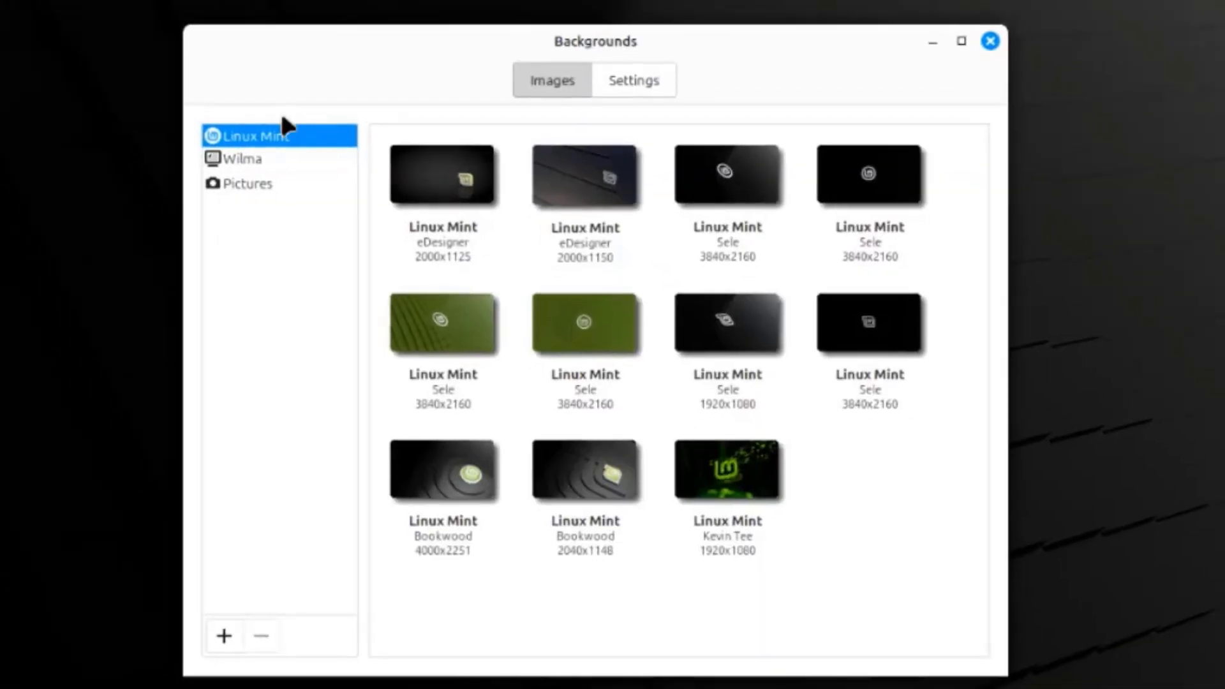
click(241, 159)
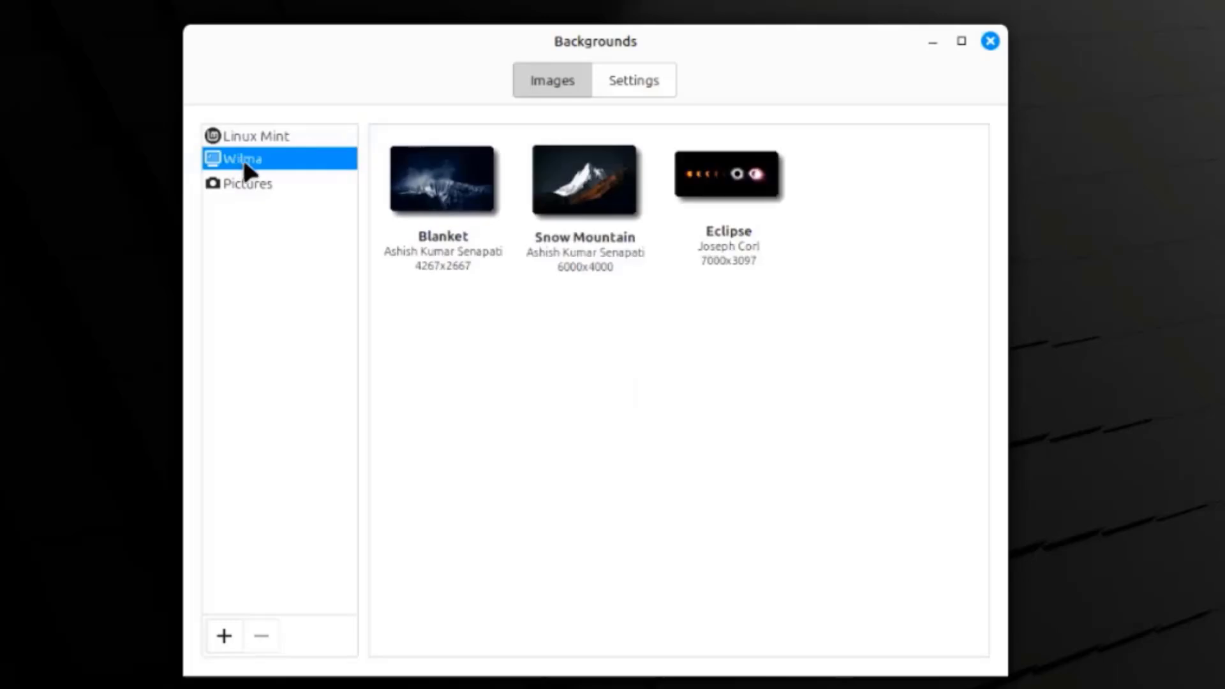
click(251, 183)
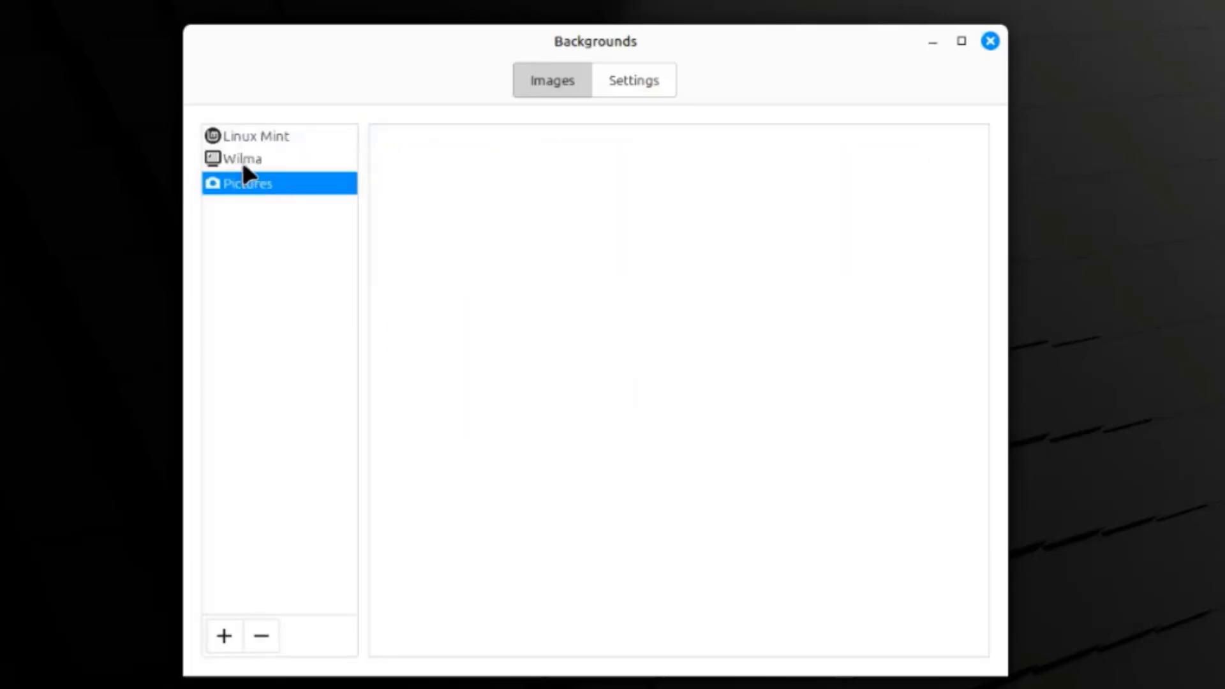
click(242, 162)
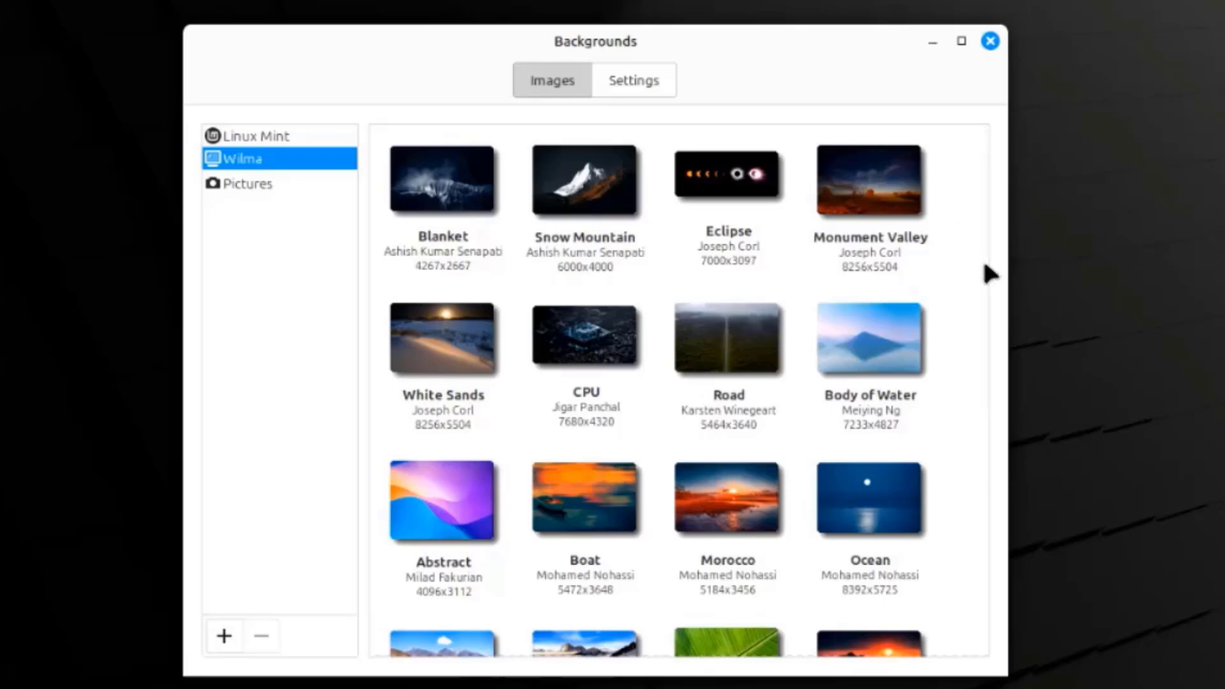
scroll(986, 281, down, 3)
drag(987, 283, 1020, 521)
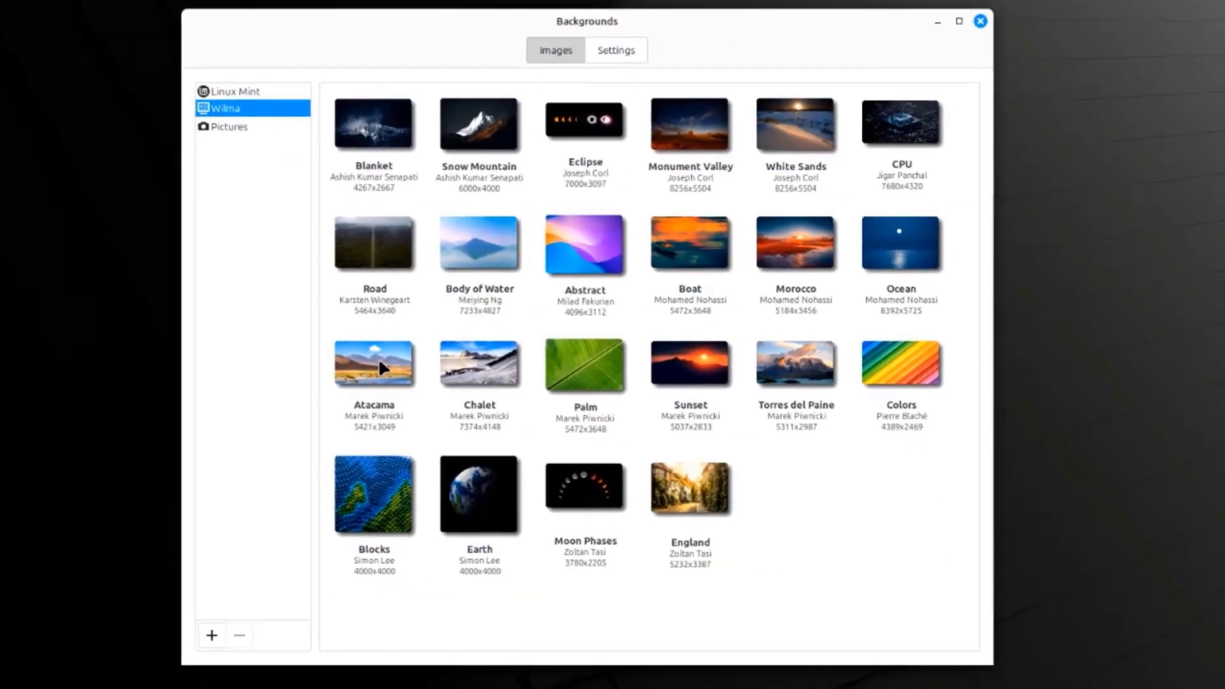
click(403, 373)
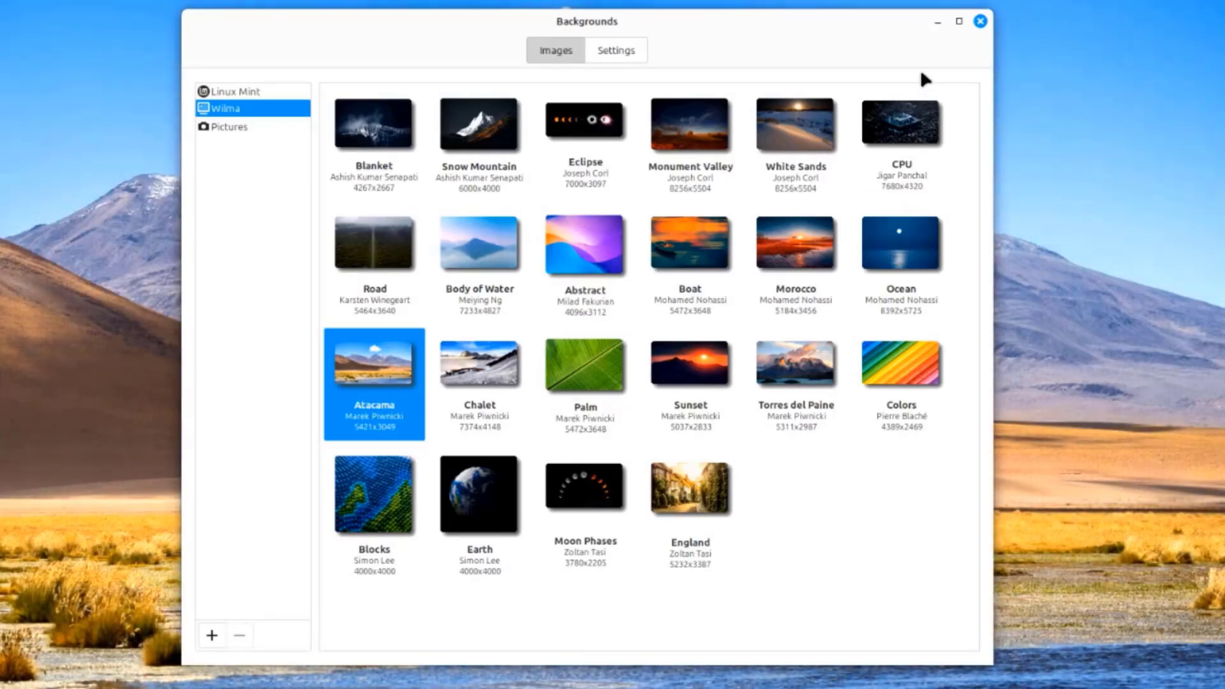
click(632, 53)
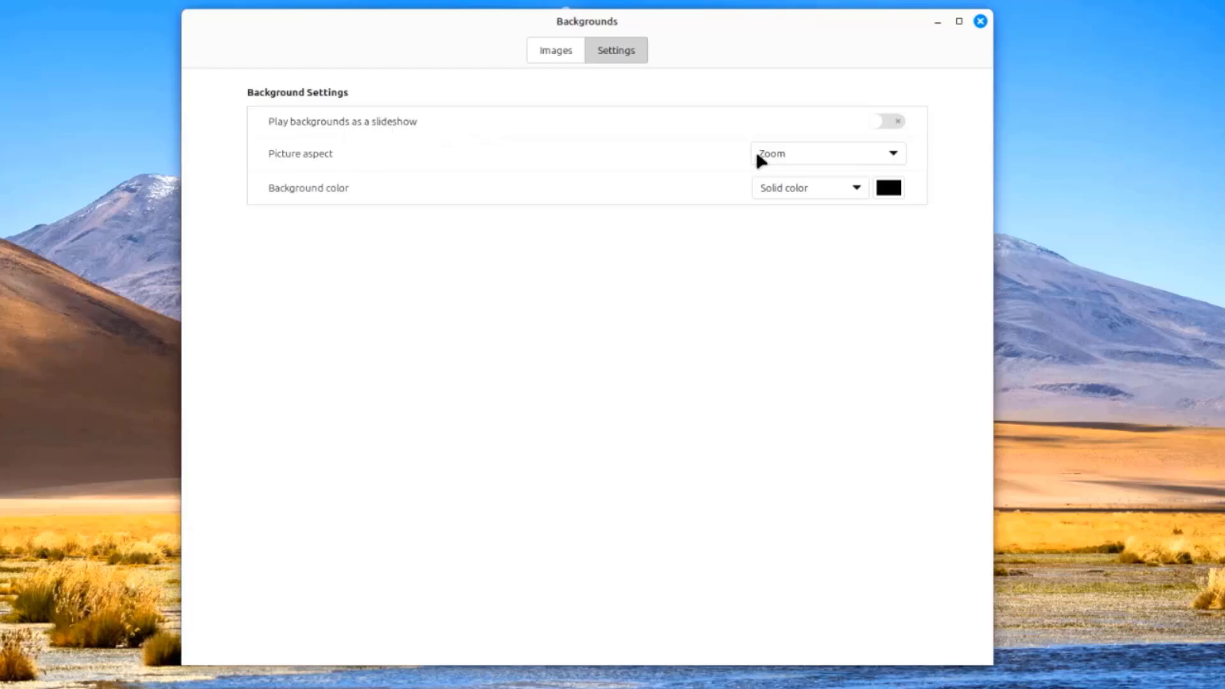
Keep the Zoom picture aspect and solid background colour, then try the custom colour picker
click(776, 155)
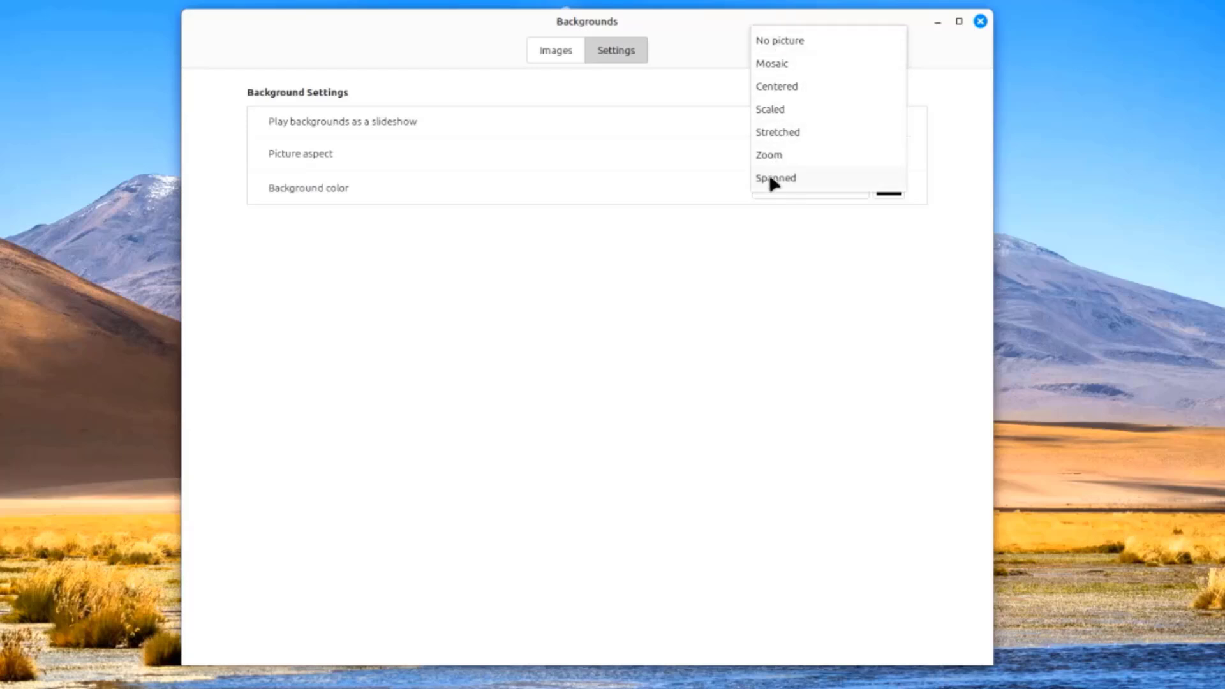
click(729, 183)
click(802, 193)
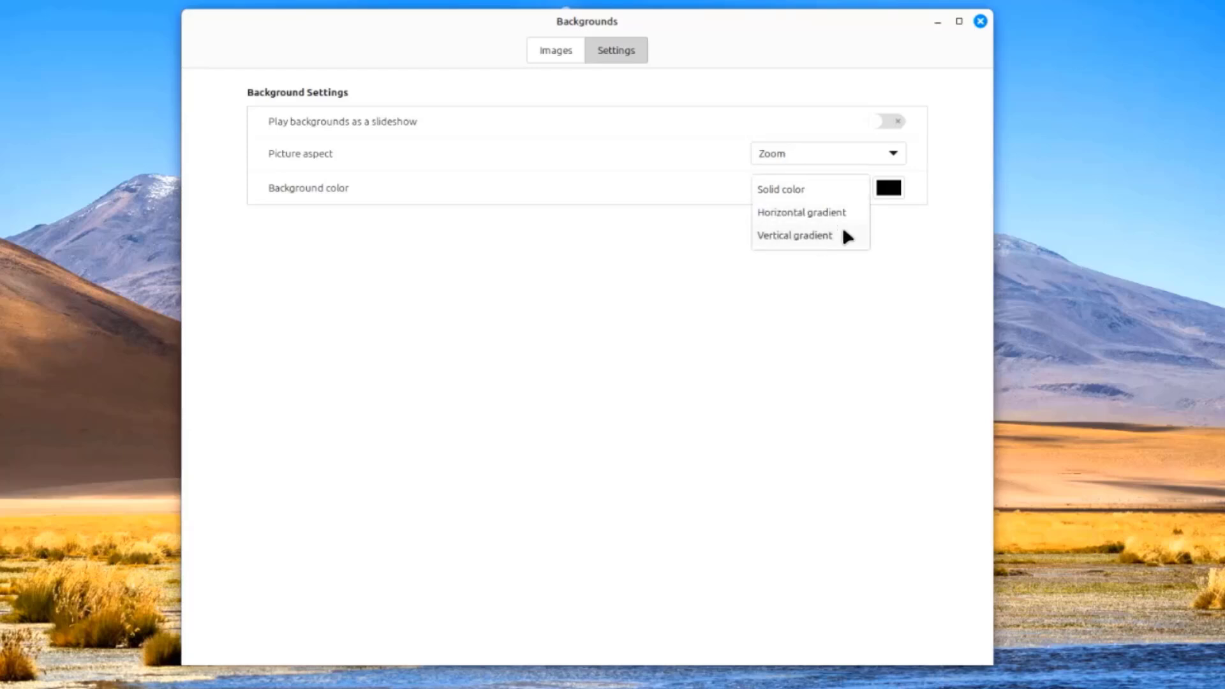
click(904, 232)
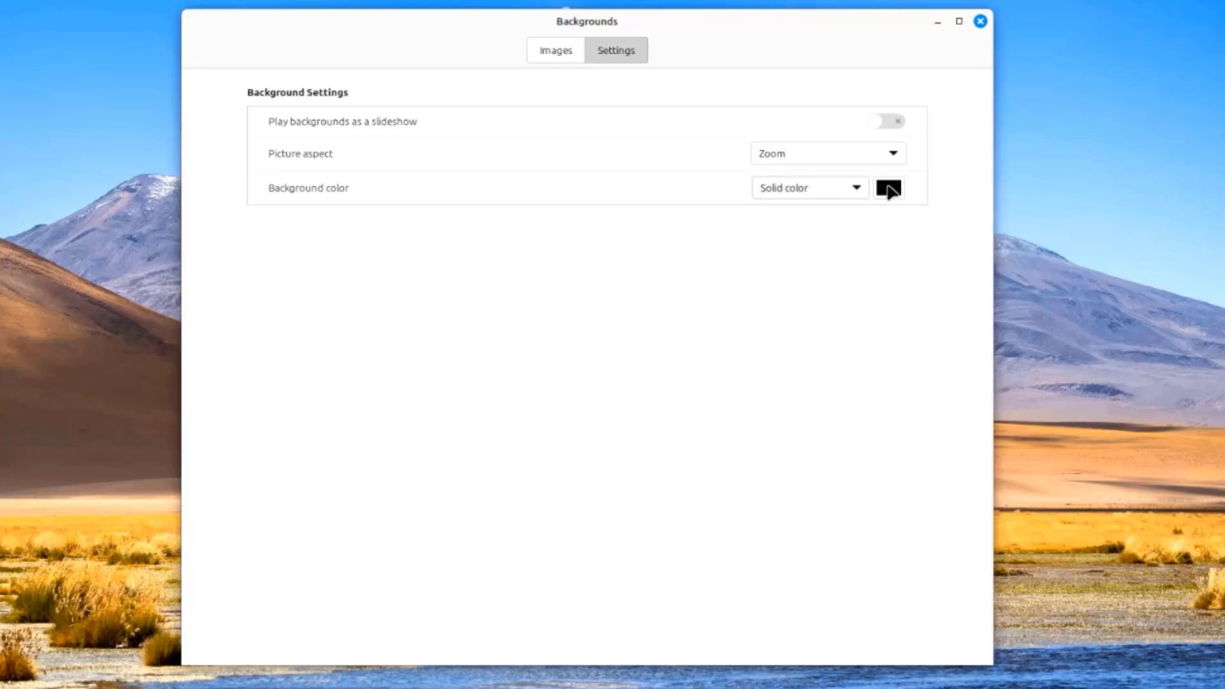
click(889, 187)
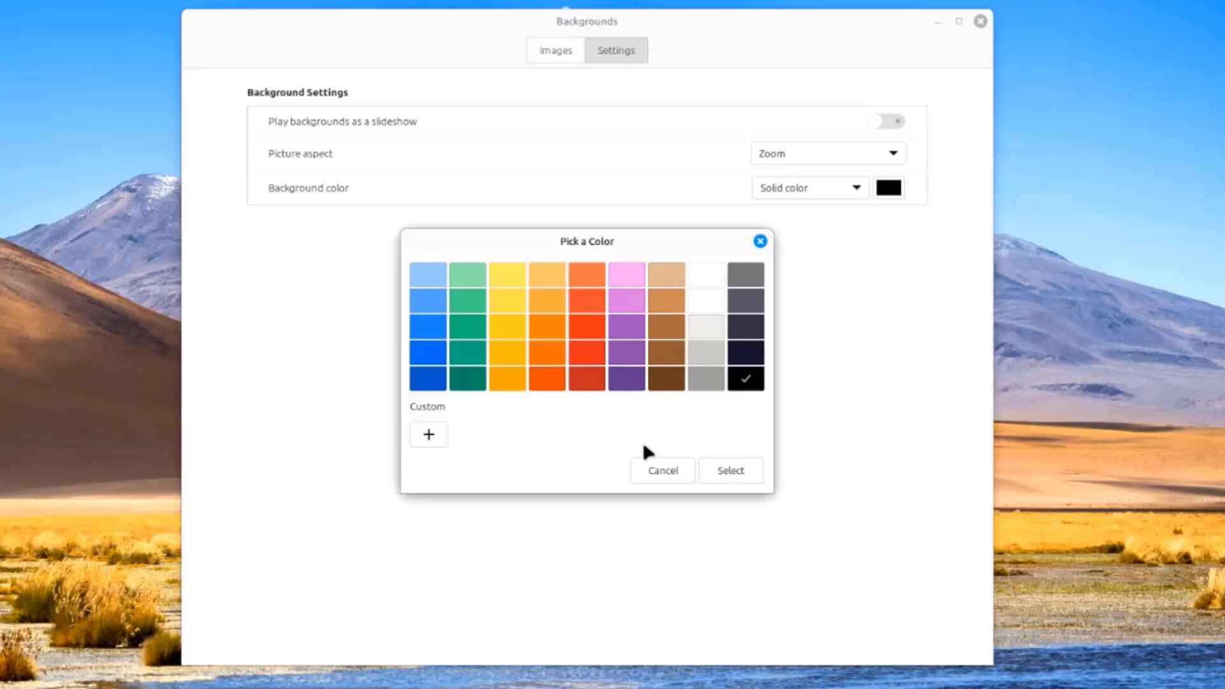
click(416, 433)
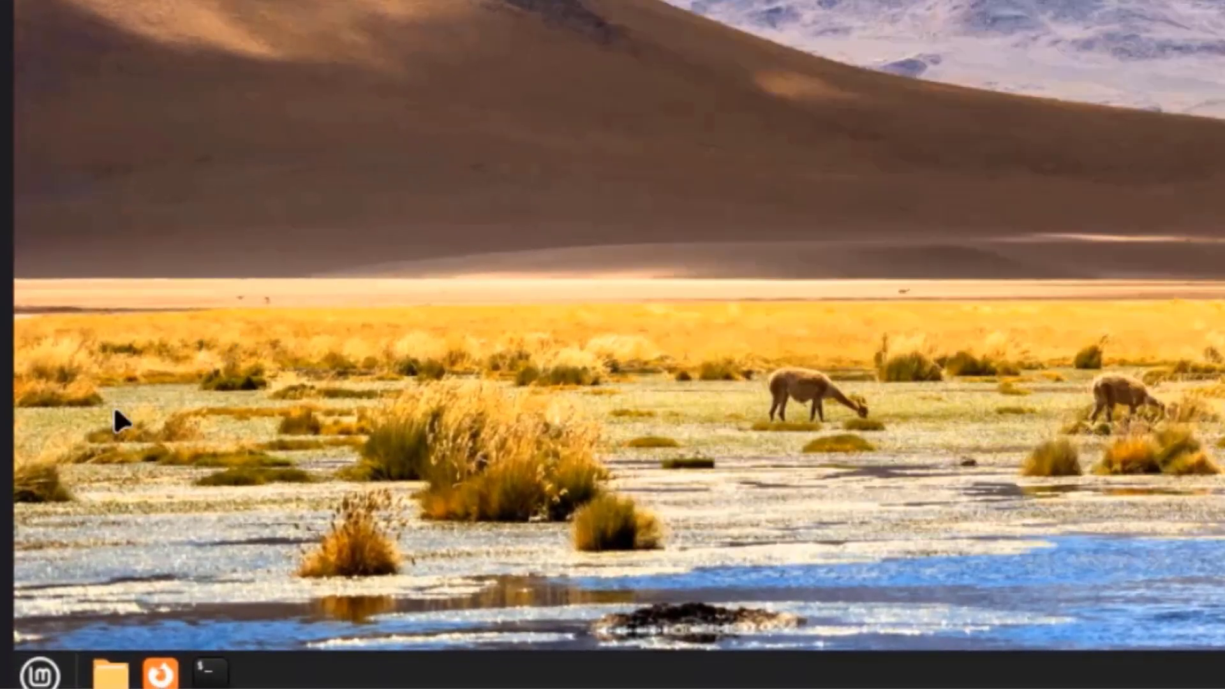
Open the Mint menu and scroll All Applications down to Workspaces at the bottom
click(40, 672)
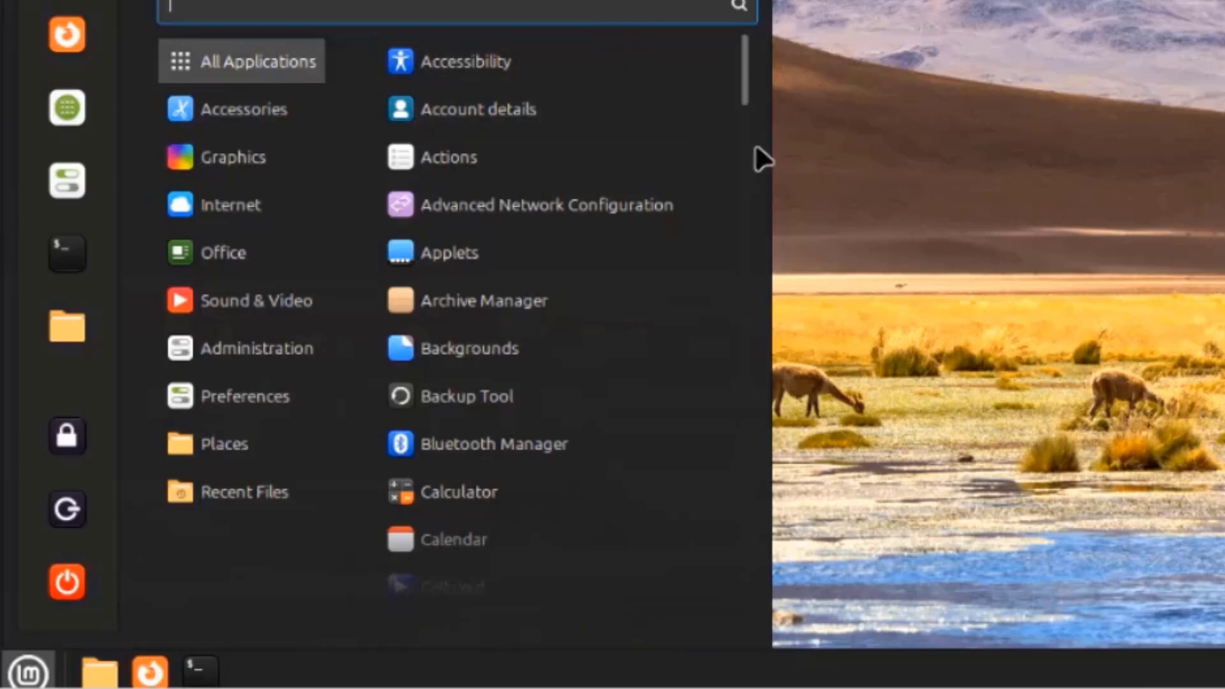
scroll(663, 166, down, 3)
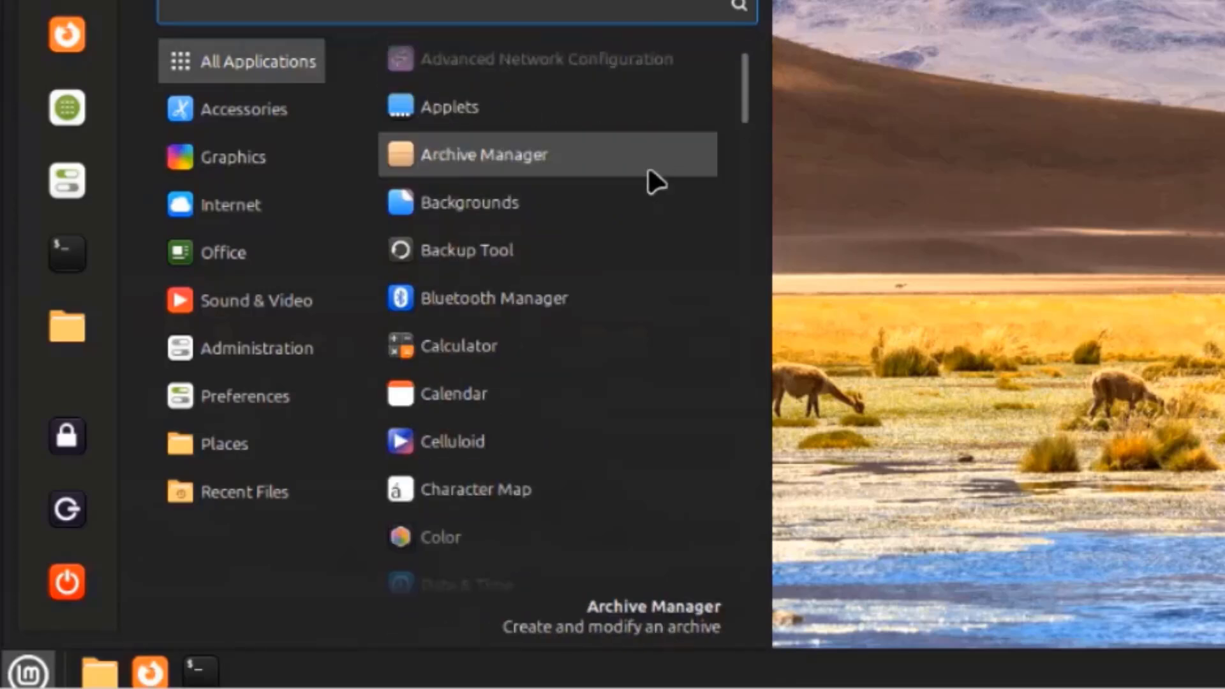
scroll(646, 172, down, 2)
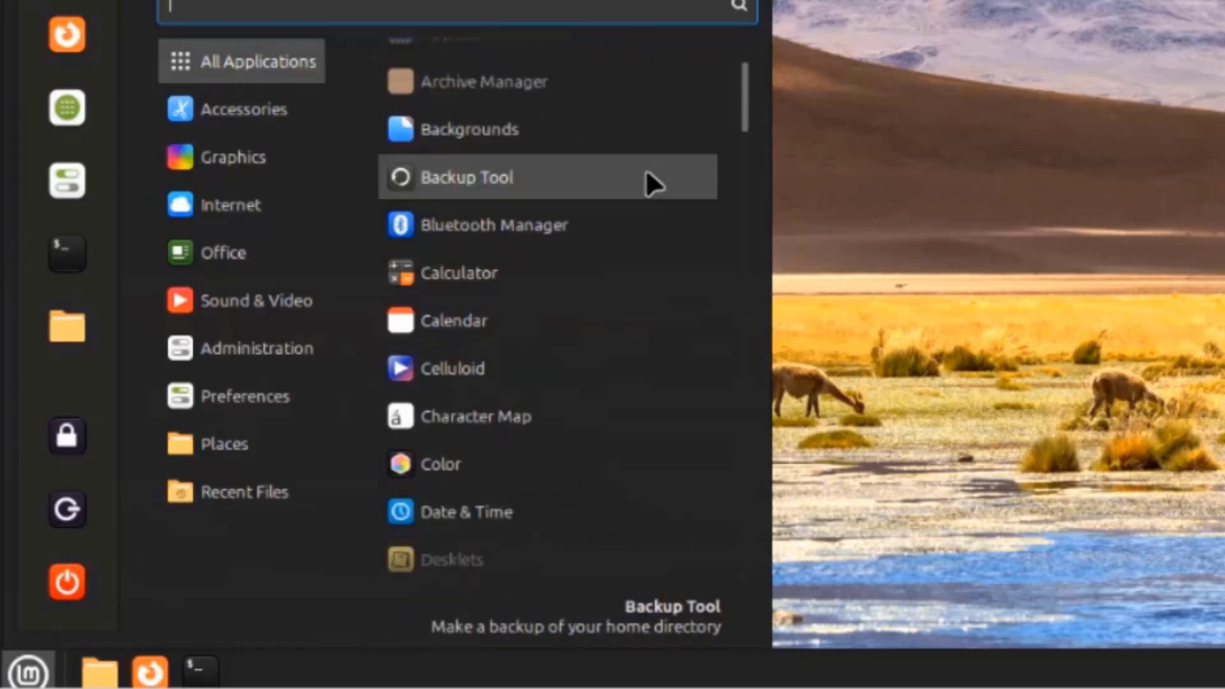
scroll(651, 183, down, 3)
scroll(645, 176, down, 2)
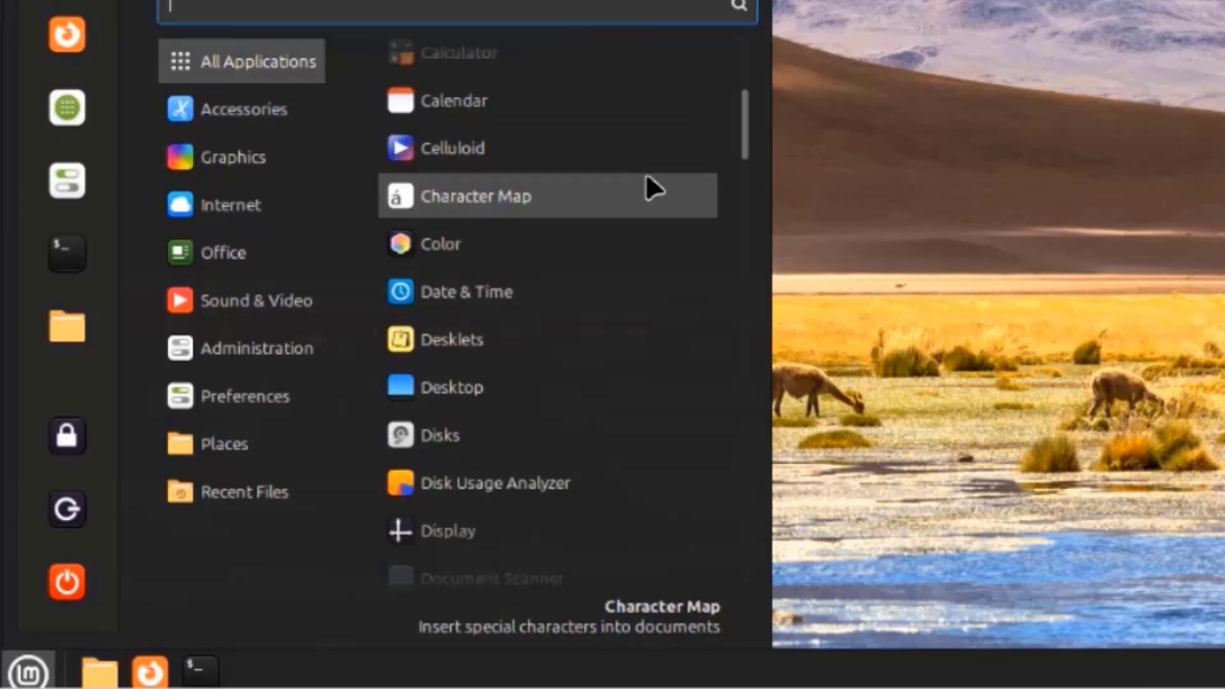
scroll(646, 176, down, 3)
scroll(651, 189, down, 3)
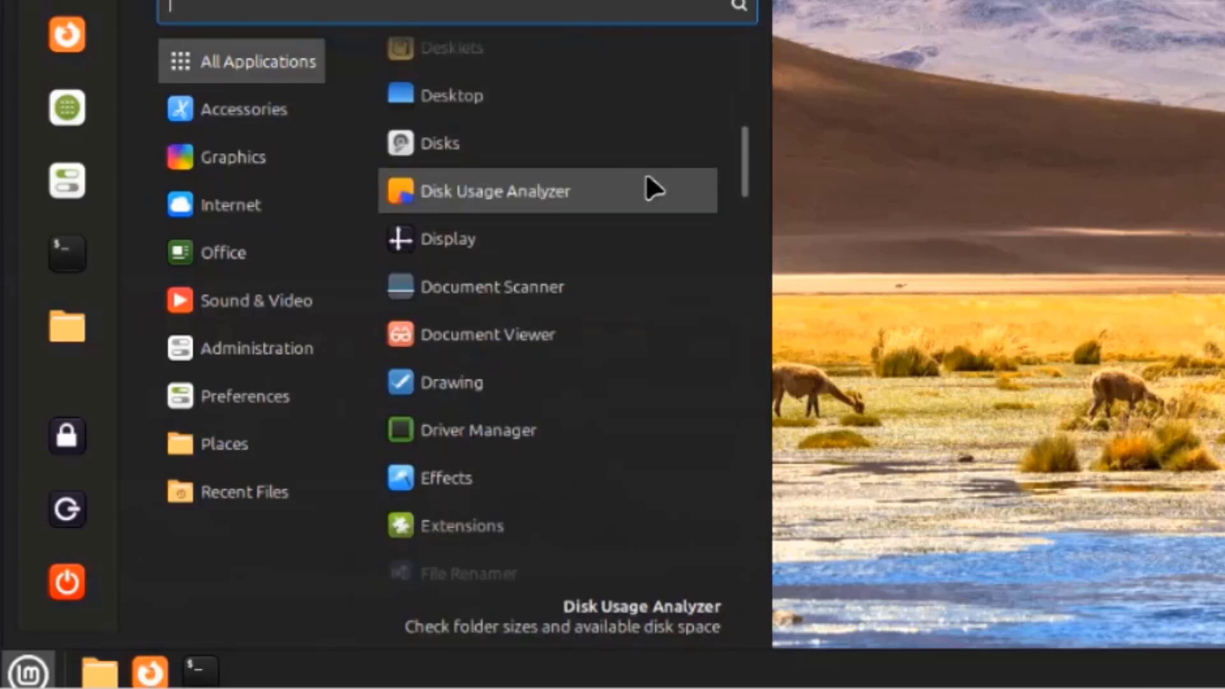
scroll(647, 179, down, 3)
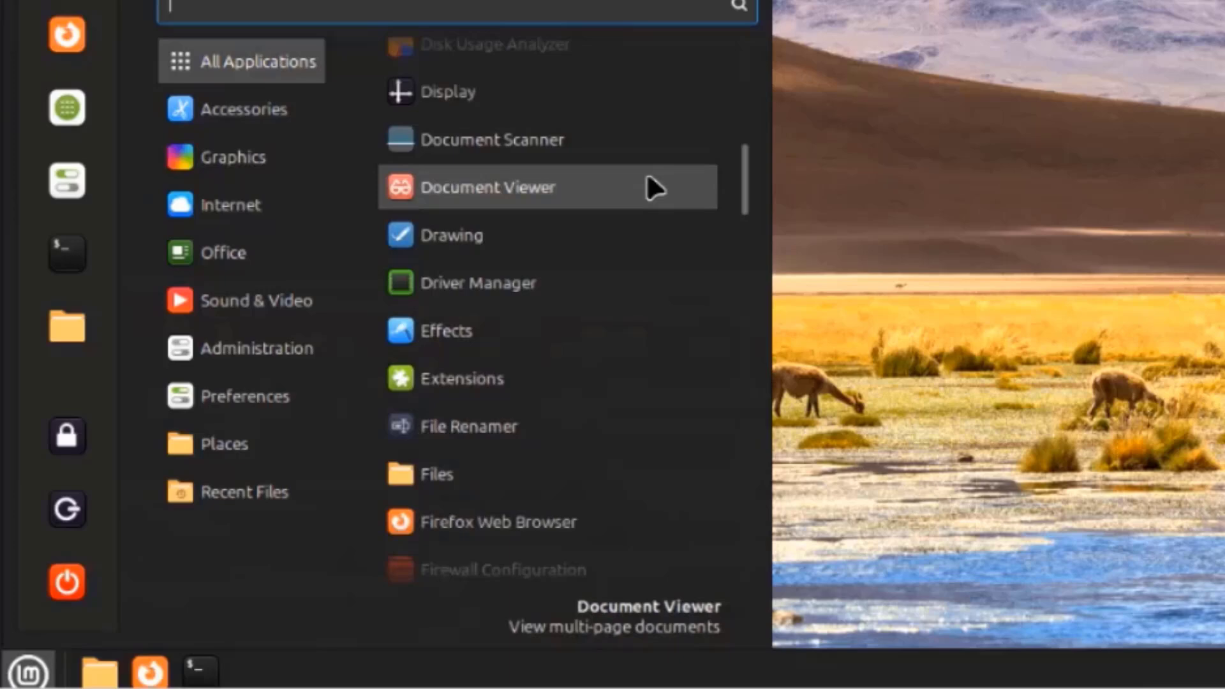
scroll(651, 189, down, 3)
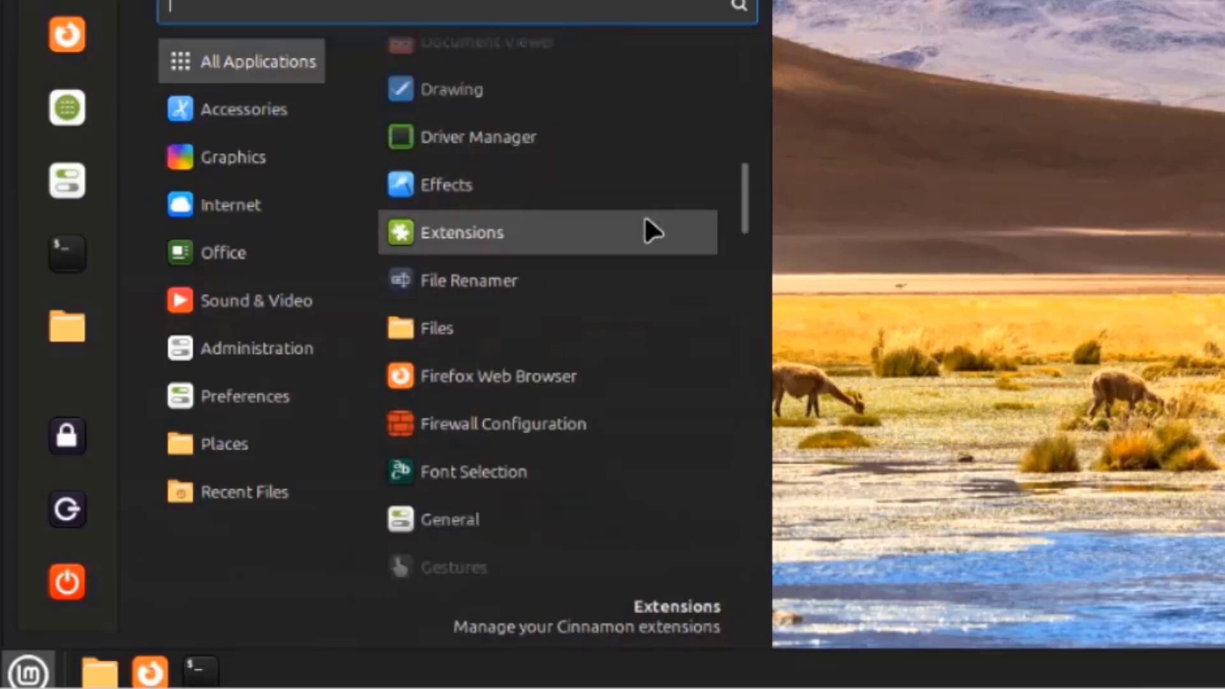
scroll(641, 226, down, 3)
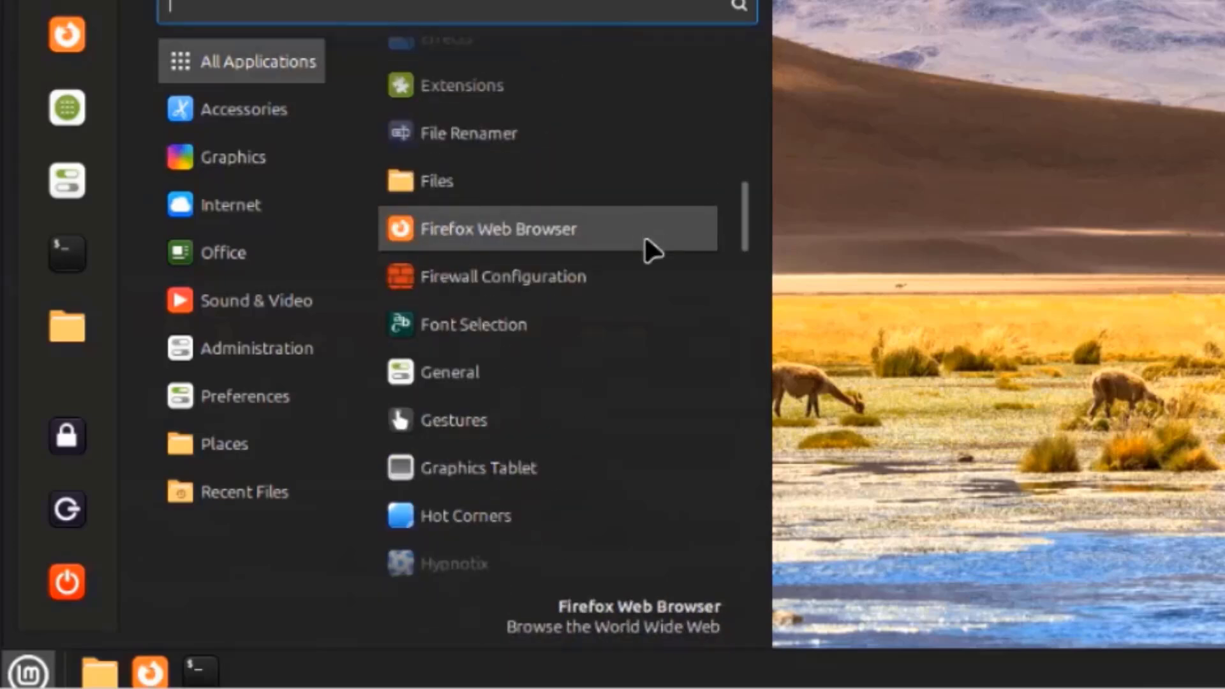
scroll(638, 290, down, 3)
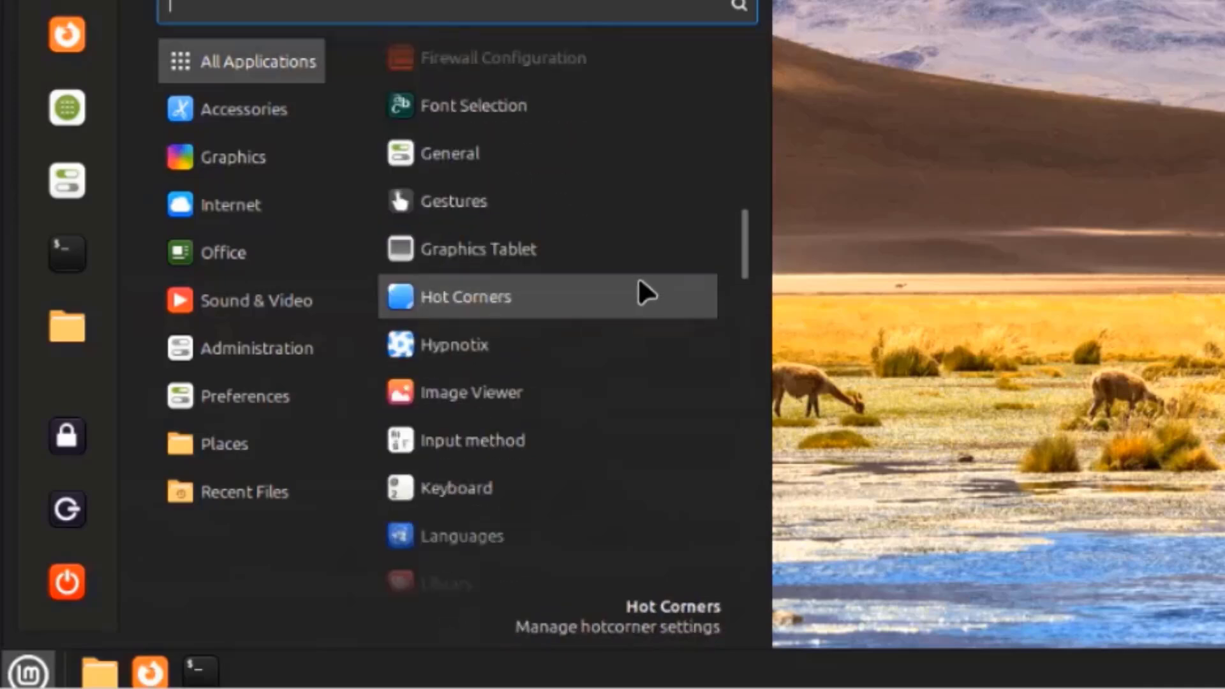
scroll(639, 281, down, 2)
scroll(645, 291, down, 3)
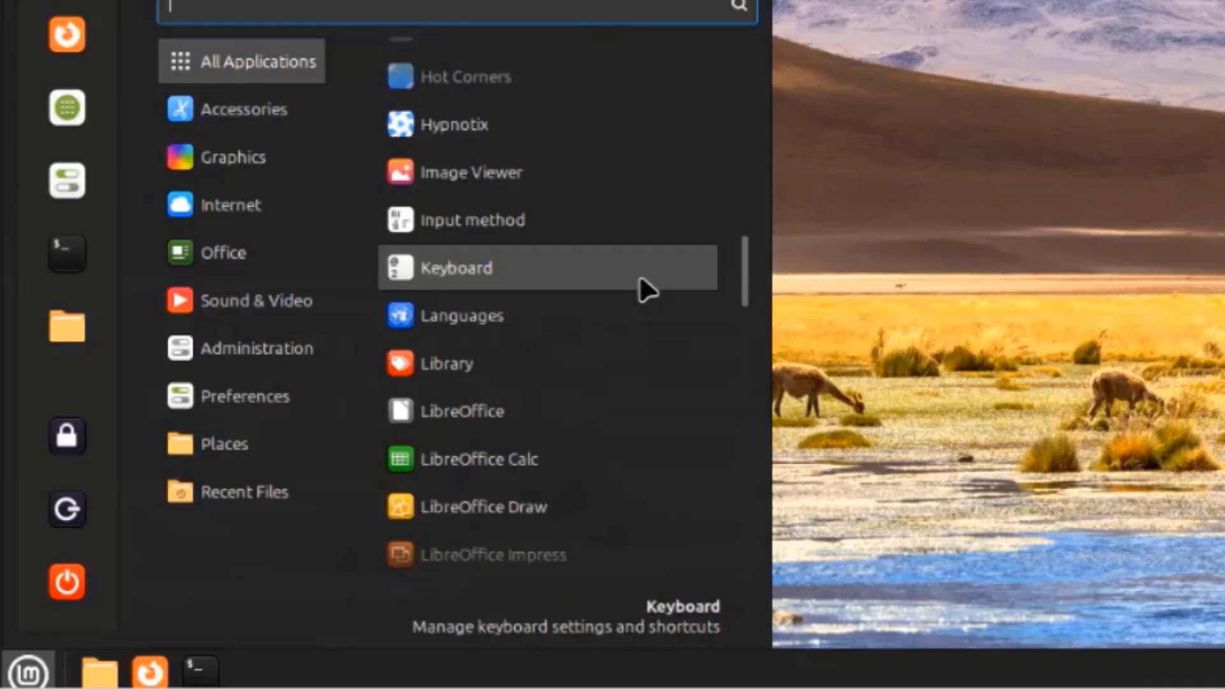
scroll(648, 289, down, 3)
scroll(643, 289, down, 3)
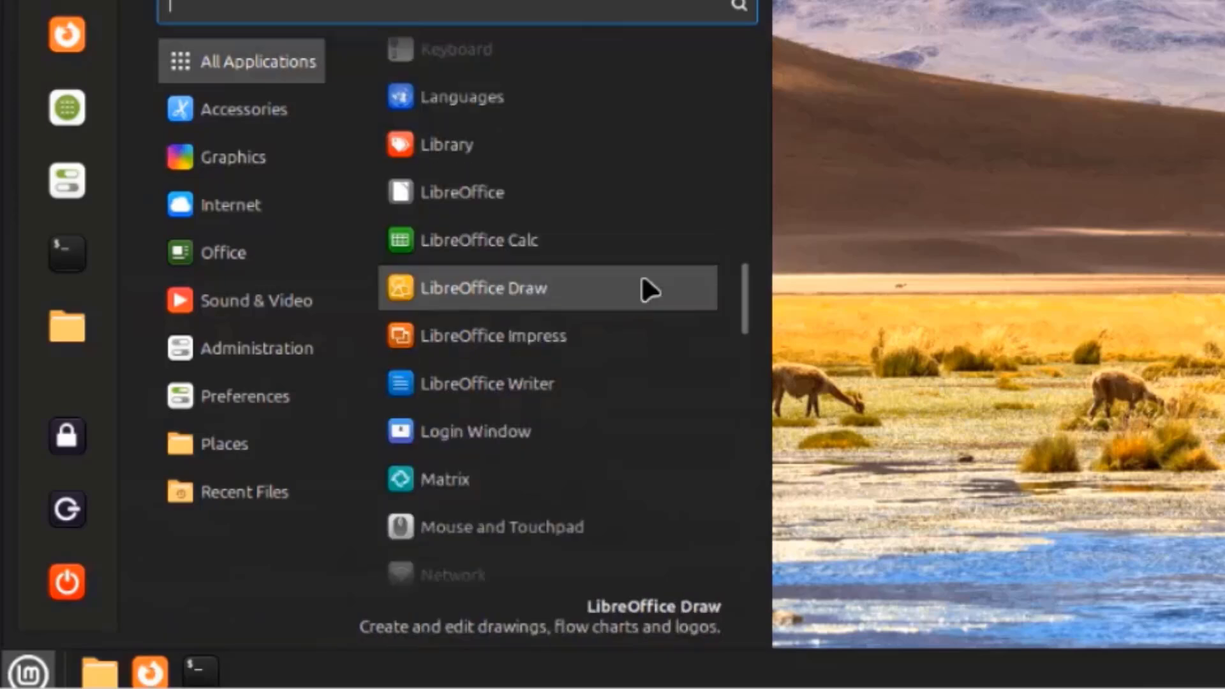
scroll(625, 304, down, 3)
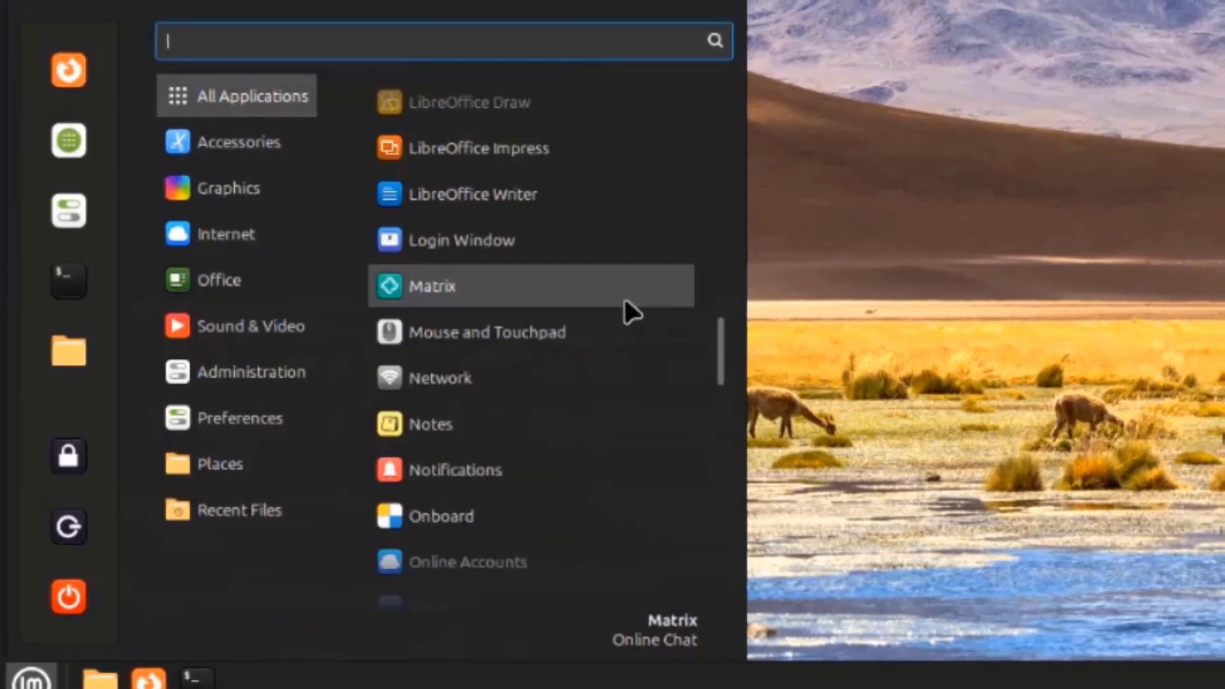
scroll(625, 300, down, 3)
scroll(629, 310, up, 3)
scroll(629, 311, down, 3)
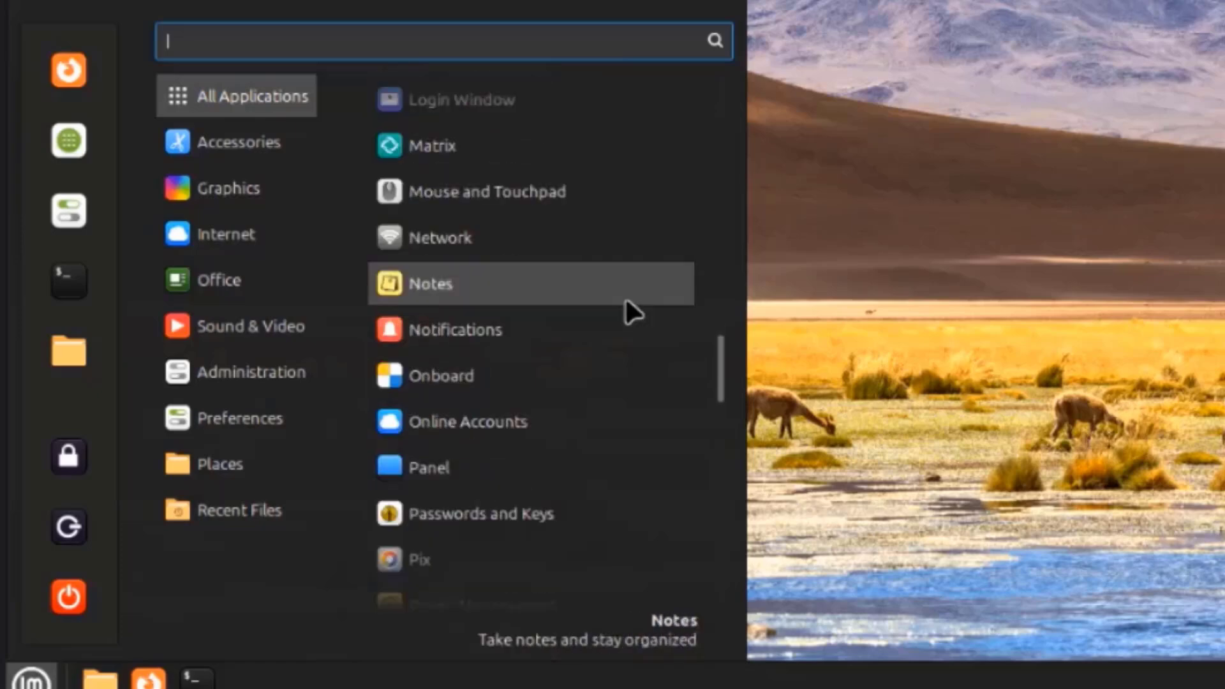
scroll(630, 312, down, 3)
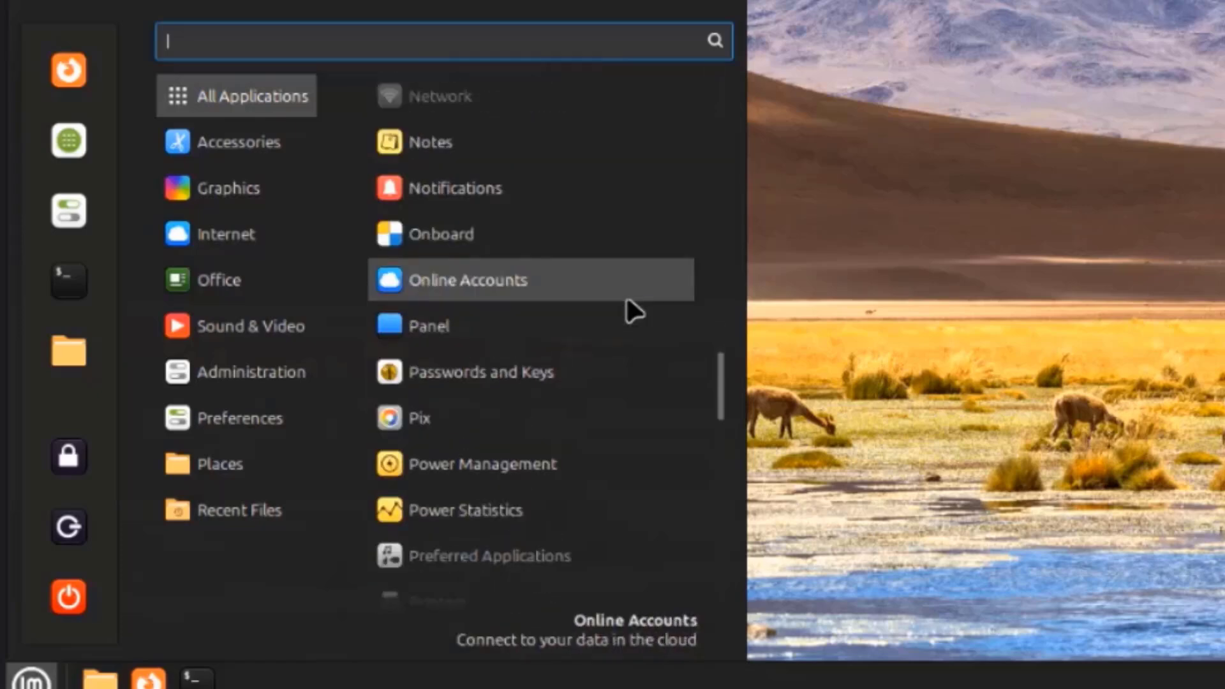
scroll(633, 312, down, 3)
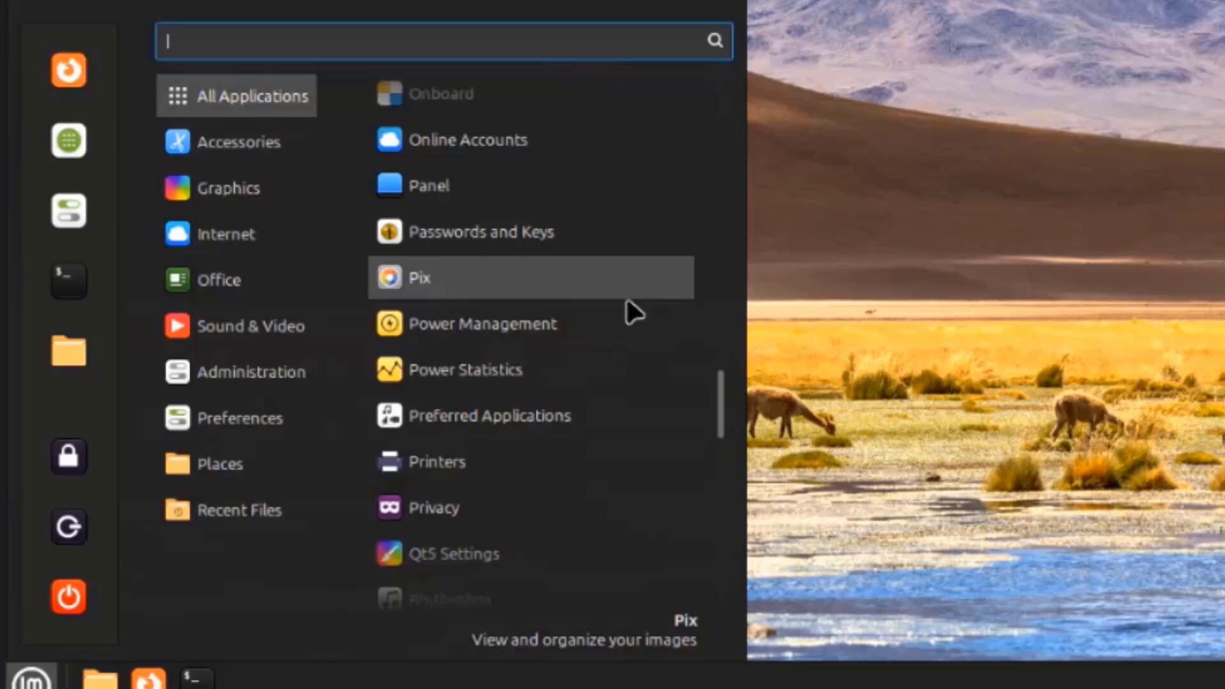
scroll(633, 312, down, 3)
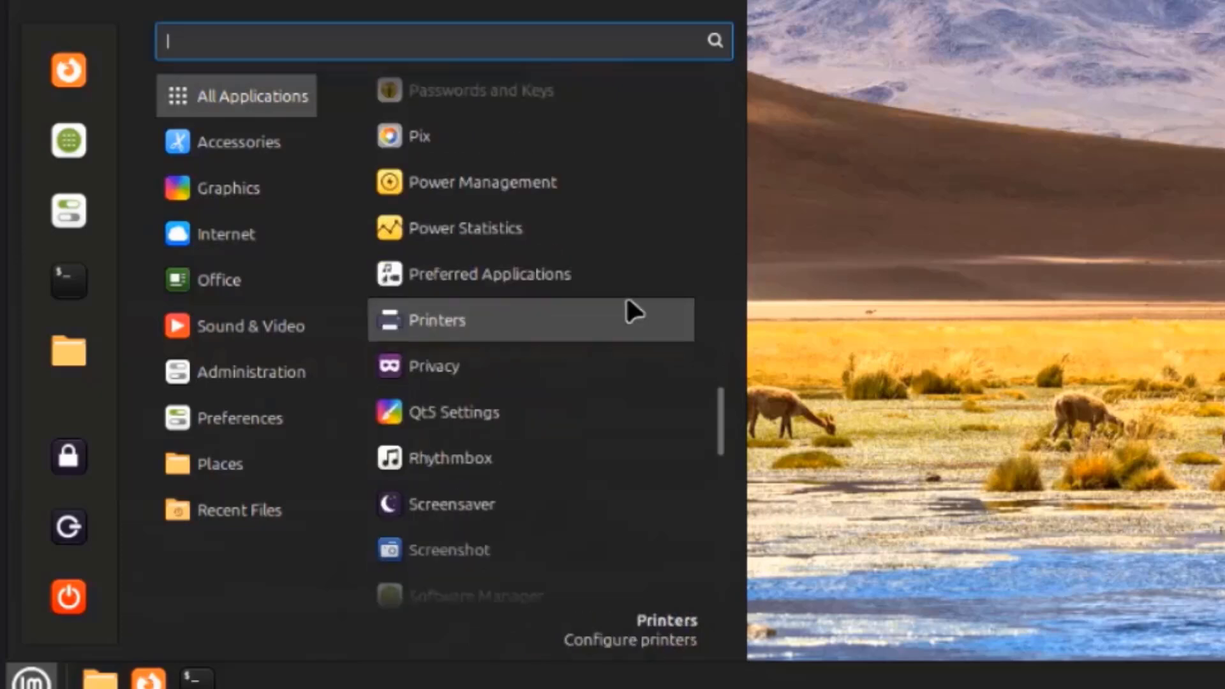
scroll(627, 300, down, 3)
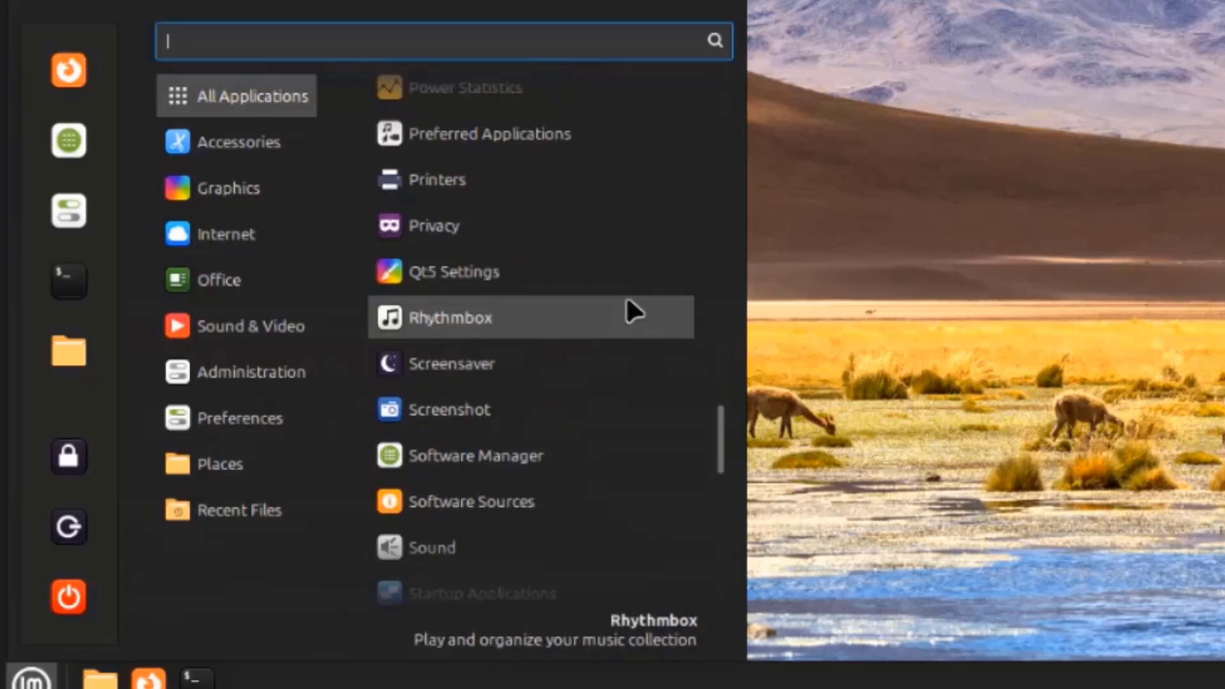
scroll(630, 311, down, 3)
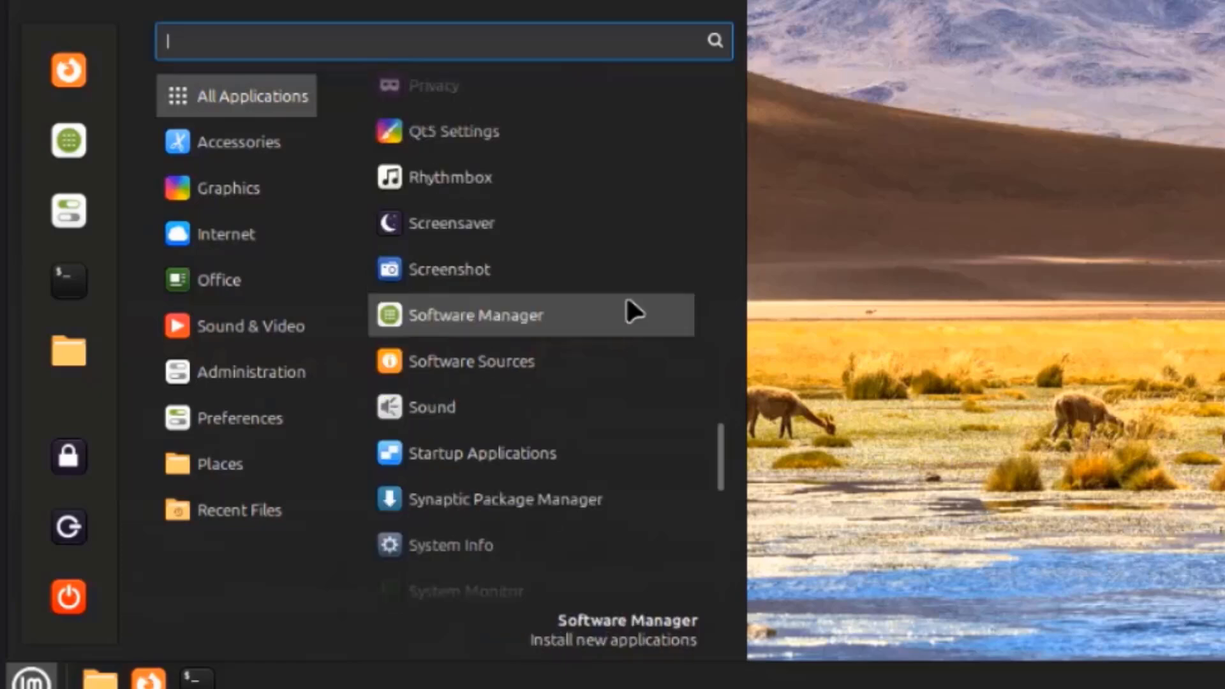
scroll(626, 301, down, 3)
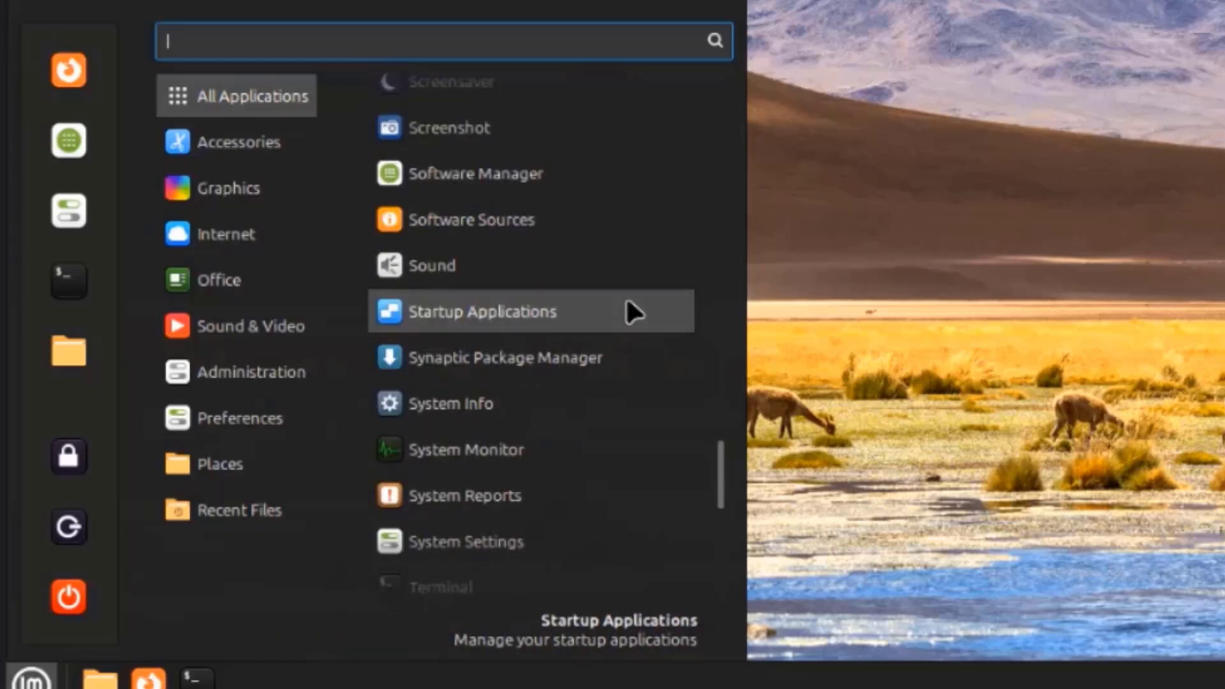
scroll(628, 306, down, 3)
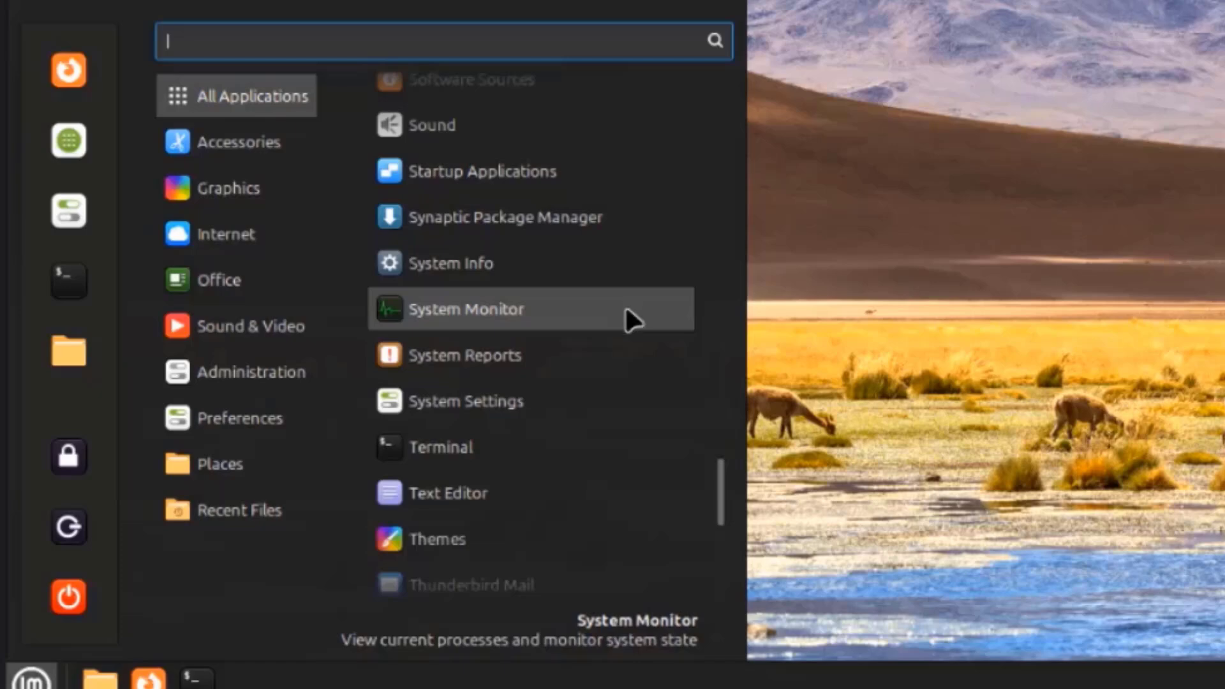
scroll(616, 352, down, 3)
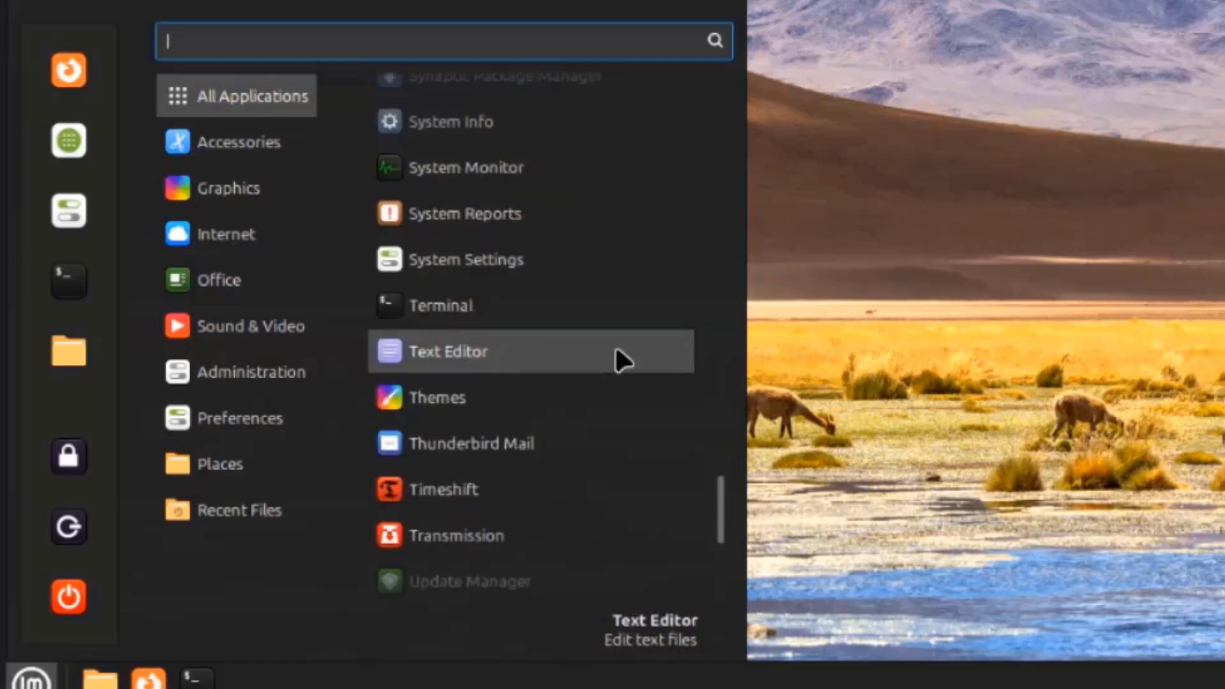
scroll(616, 352, down, 3)
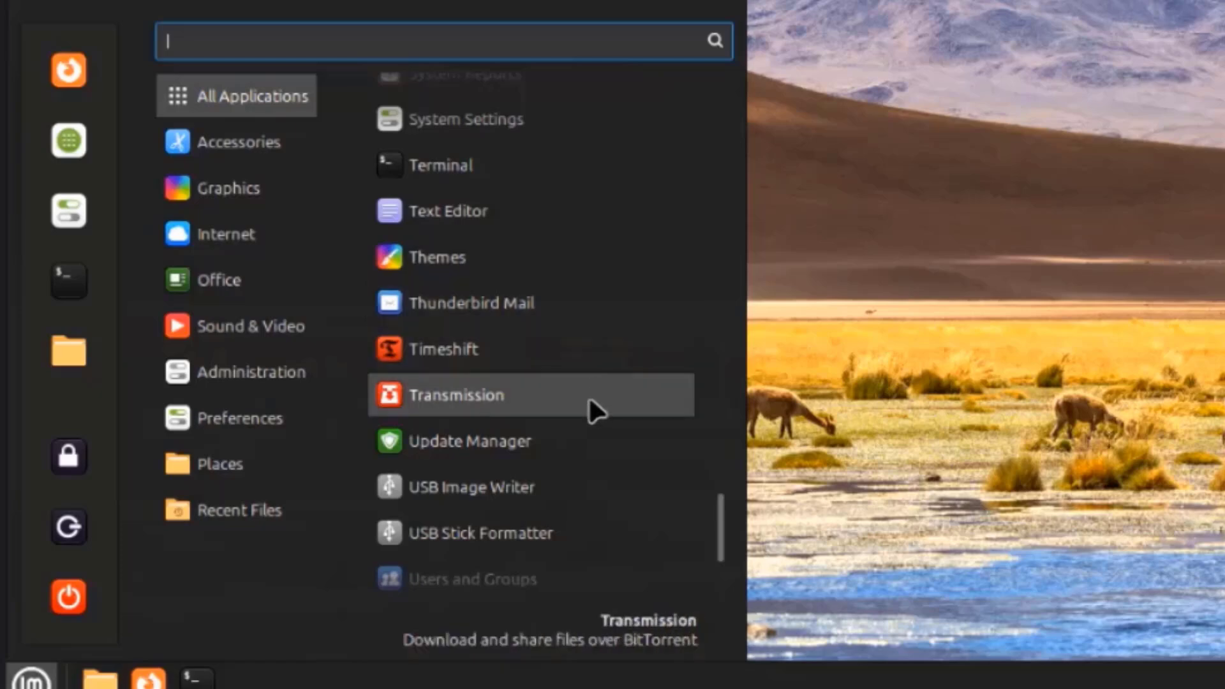
scroll(585, 416, down, 5)
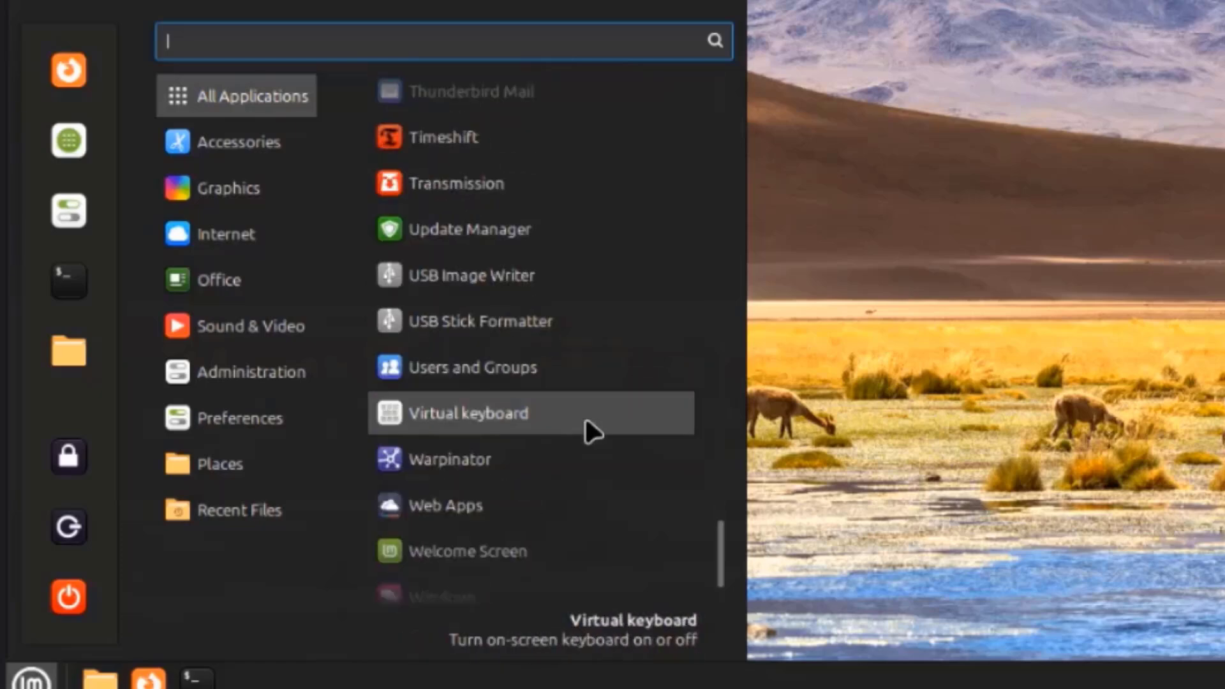
scroll(595, 434, down, 2)
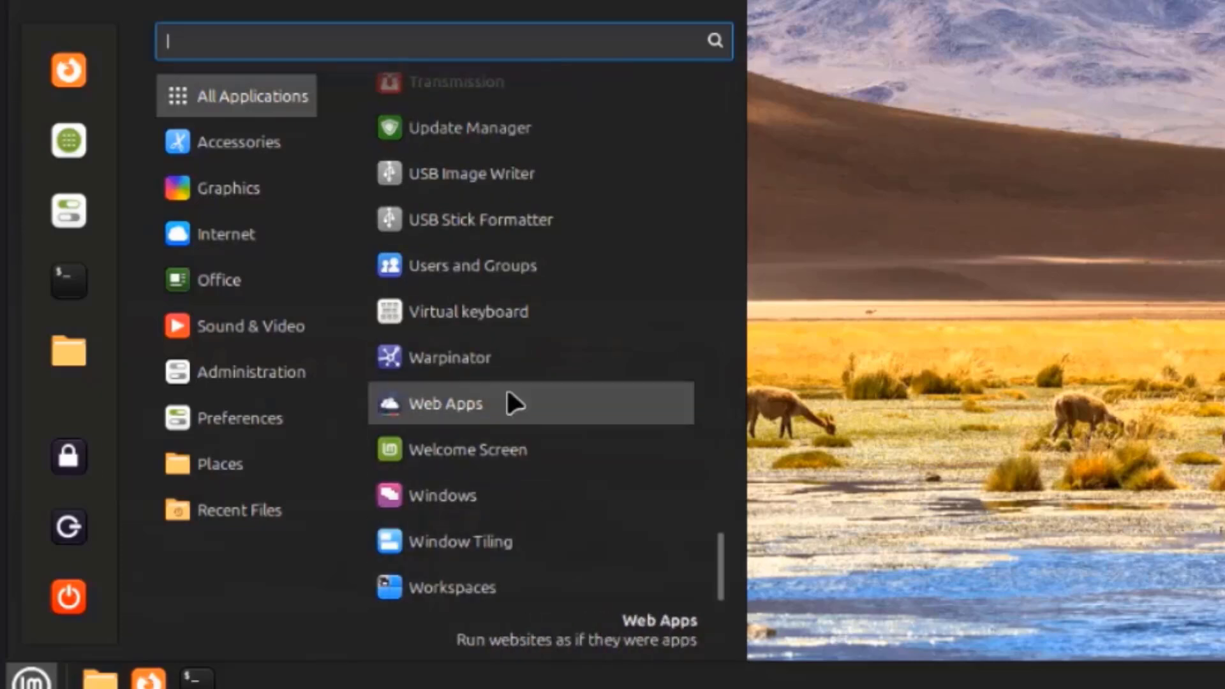
mouse_move(288, 162)
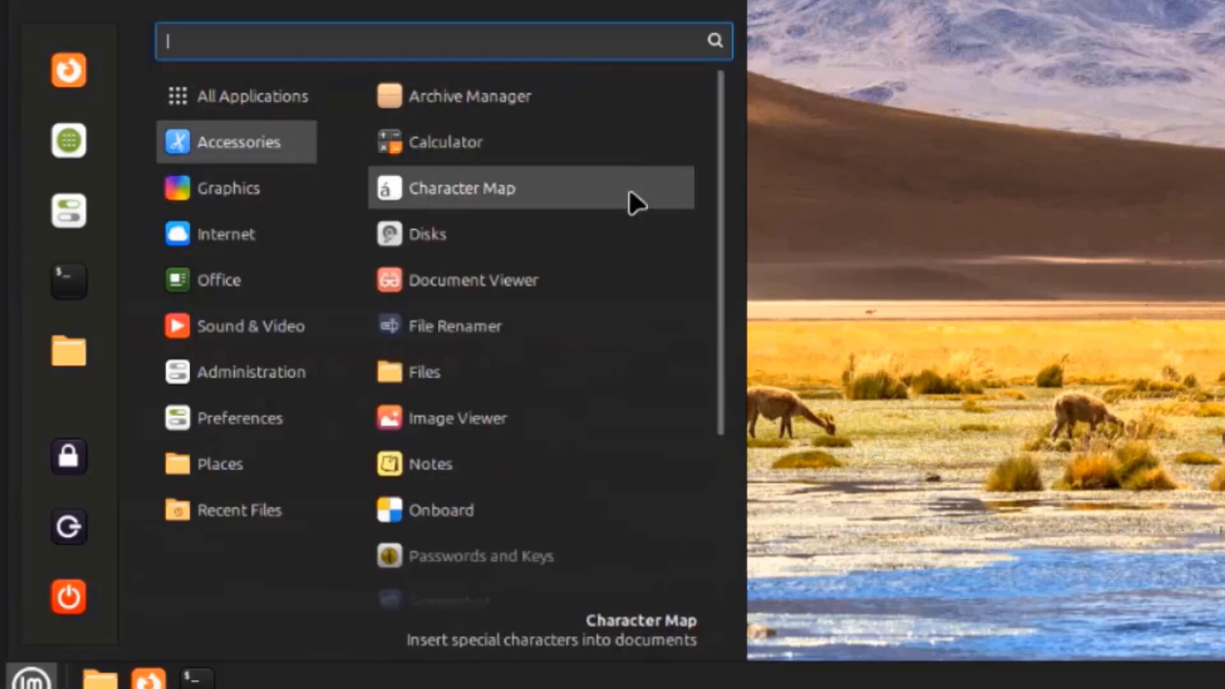
Browse the Accessories, Graphics, Internet, Office, Sound & Video, Administration and Preferences categories
scroll(622, 241, down, 3)
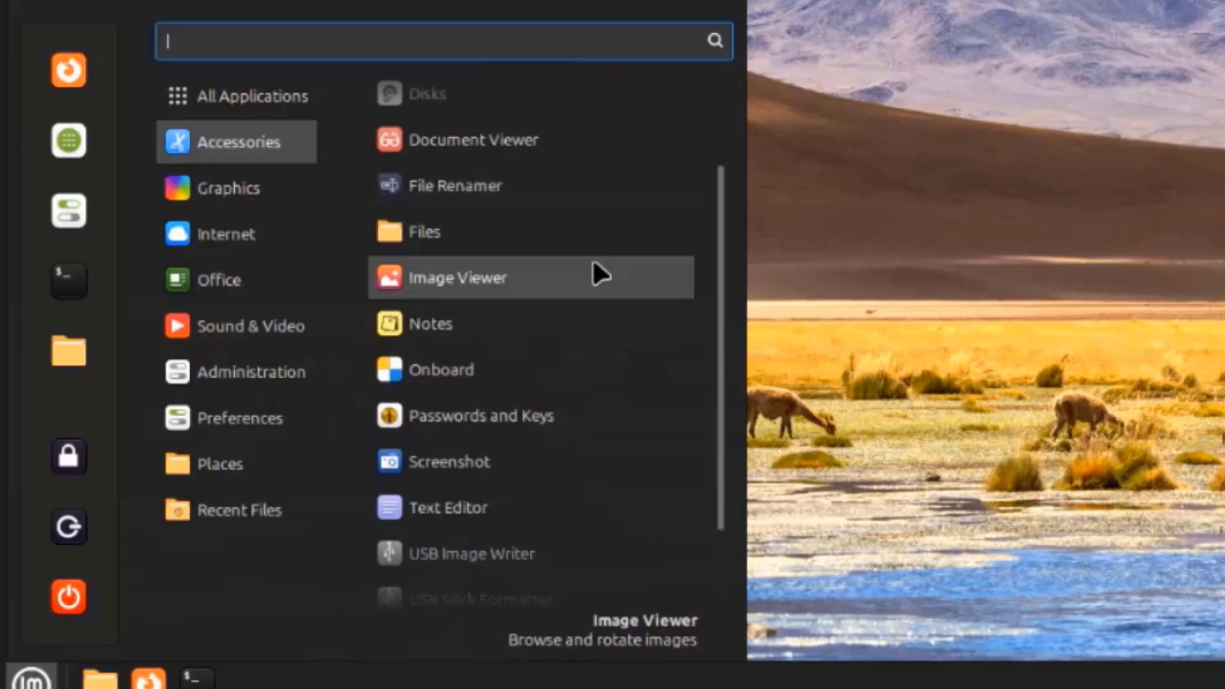
scroll(602, 423, down, 2)
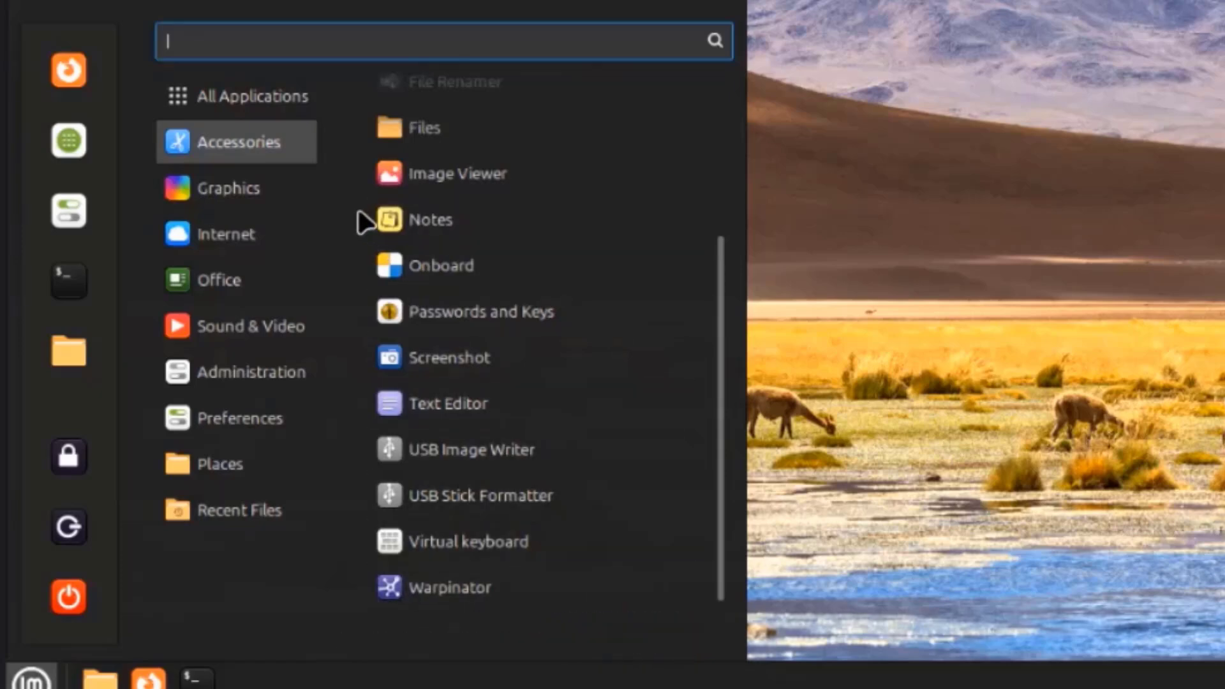
mouse_move(310, 199)
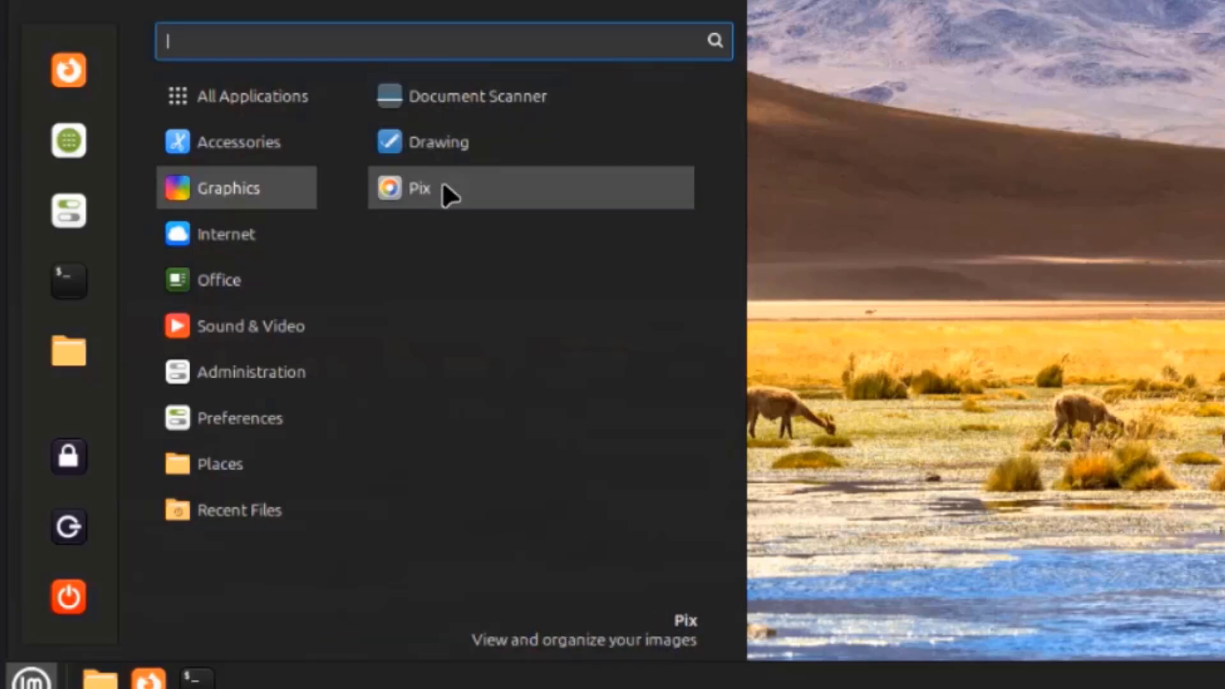
mouse_move(268, 225)
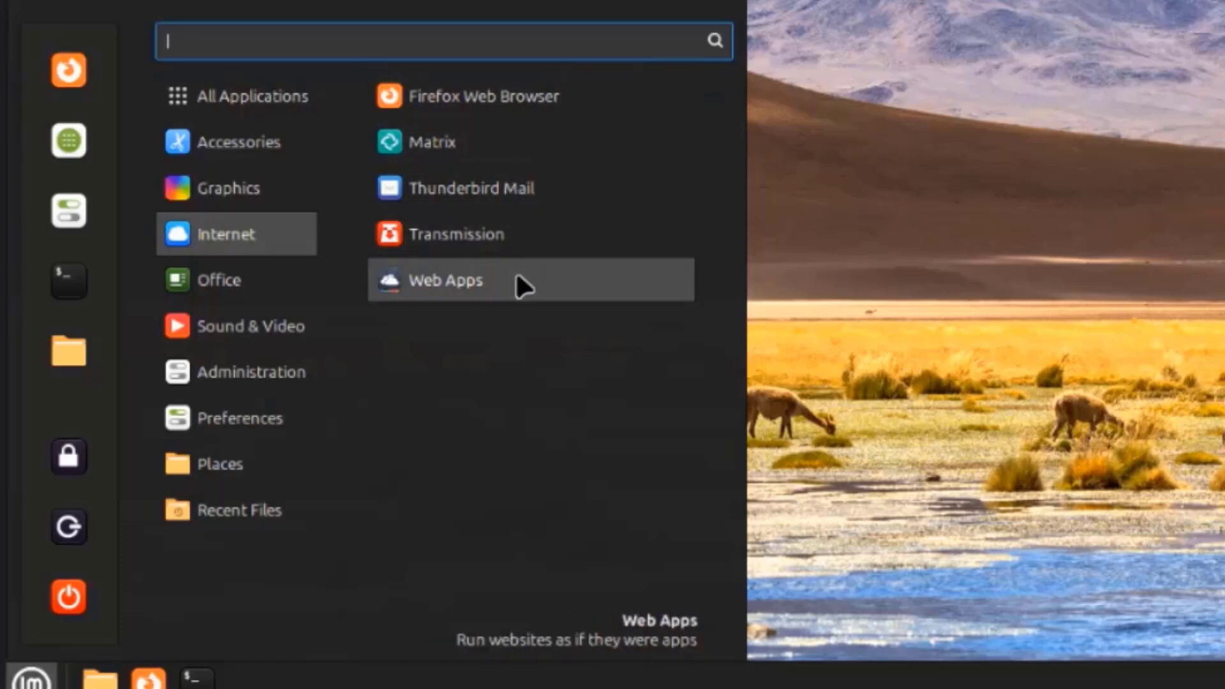
mouse_move(284, 293)
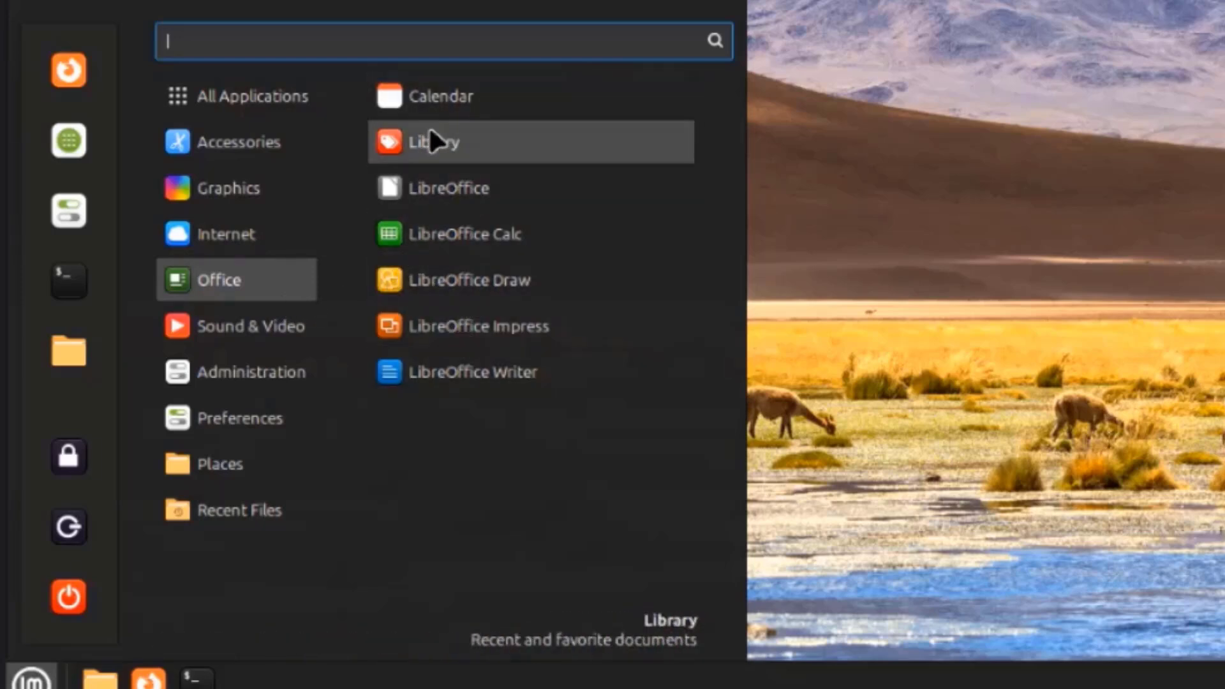
mouse_move(316, 330)
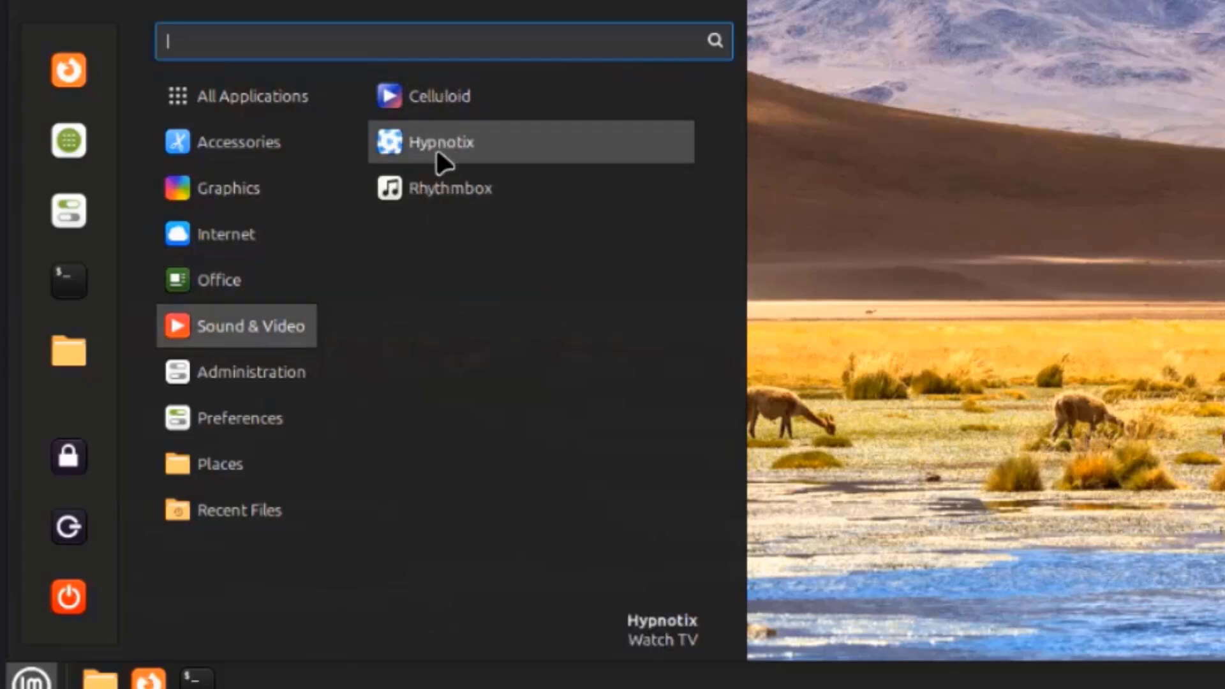
mouse_move(274, 378)
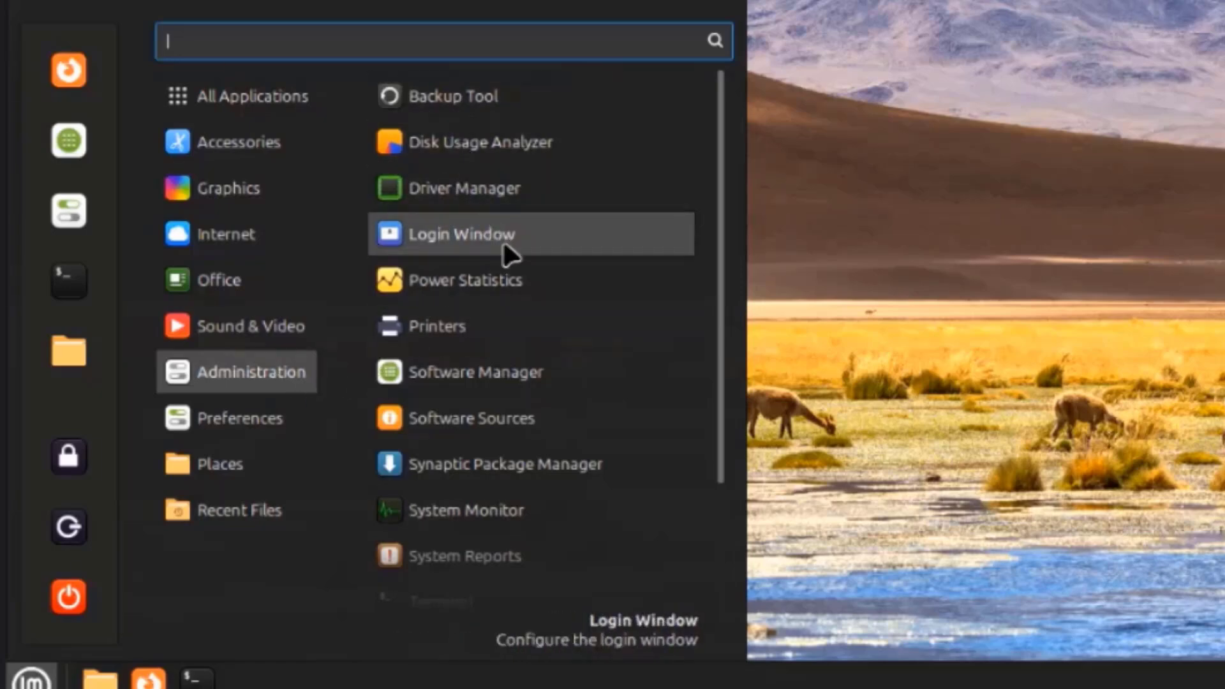
scroll(548, 360, down, 2)
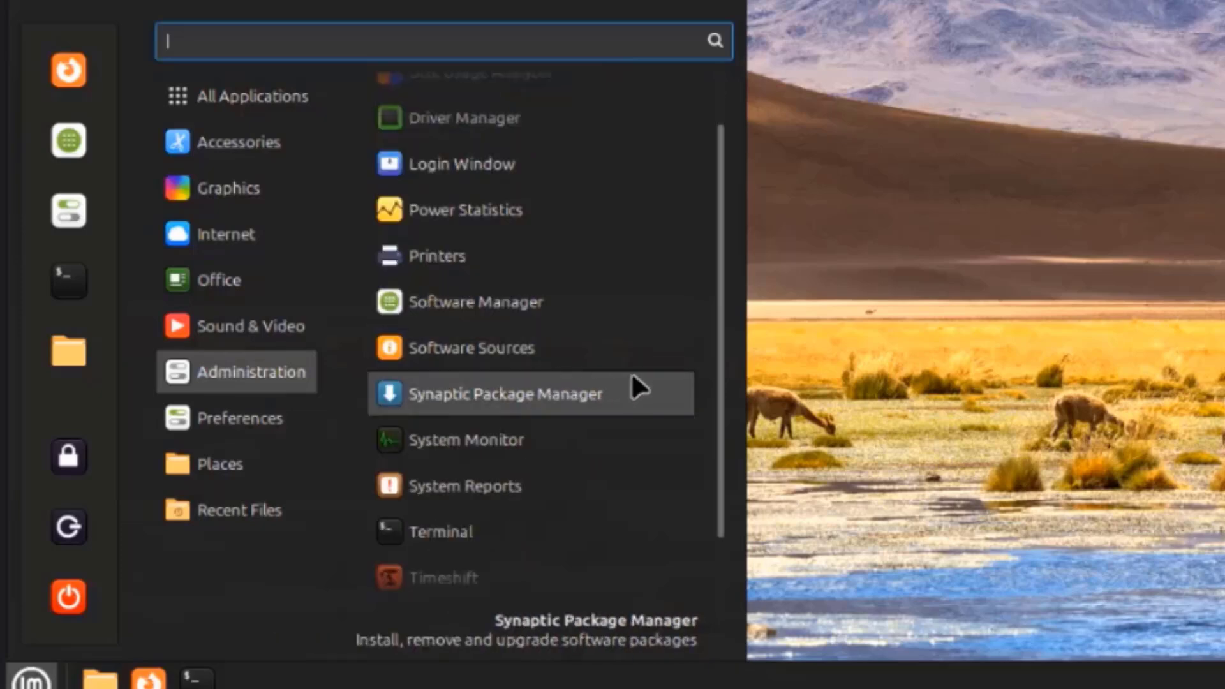
scroll(692, 383, down, 2)
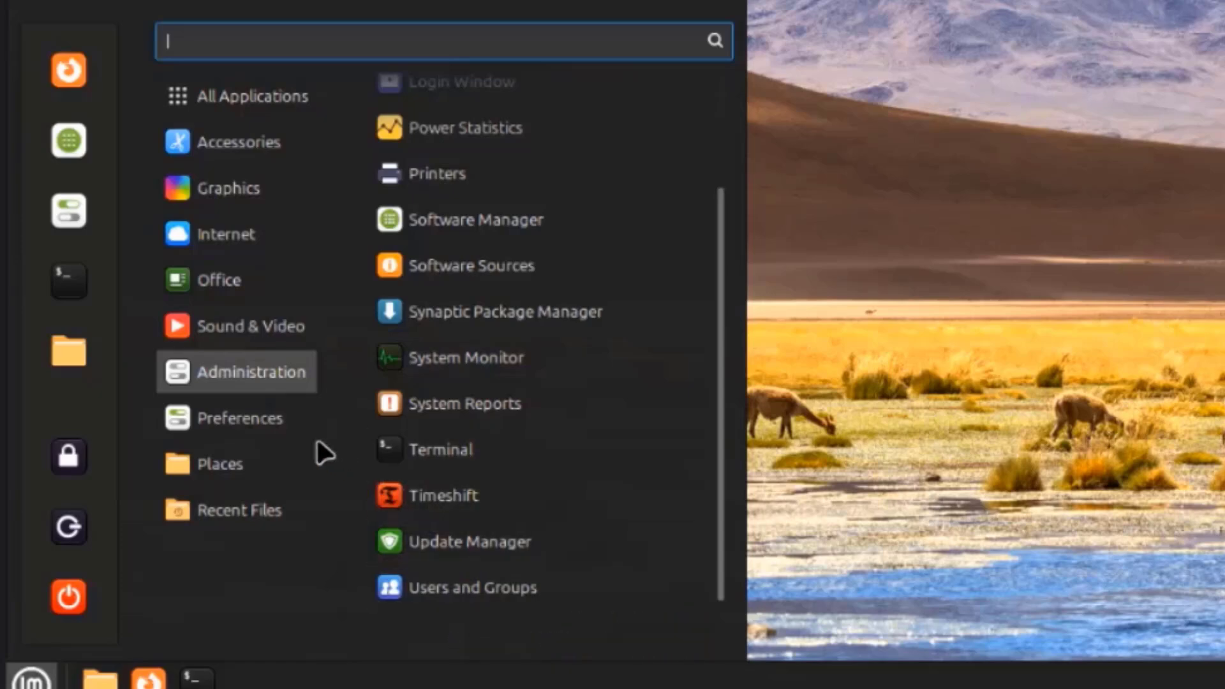
mouse_move(271, 421)
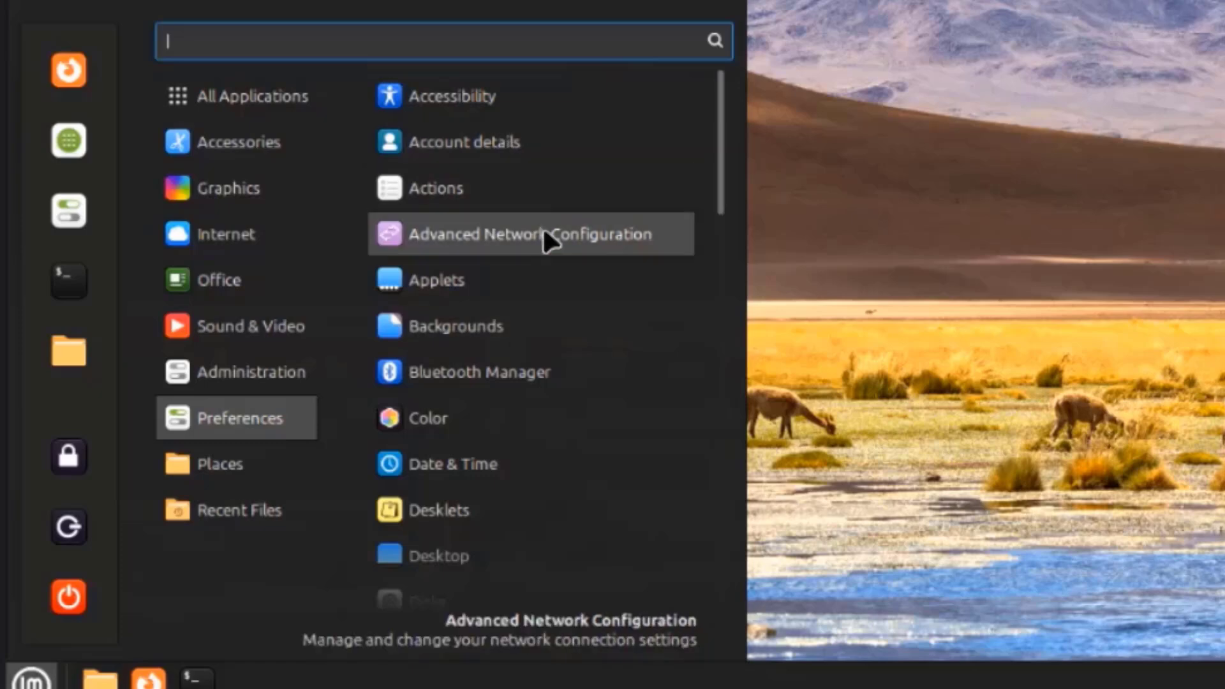
Scroll past the Preferences tools in the menu to Recent Files, which shows no recent documents
scroll(542, 276, down, 2)
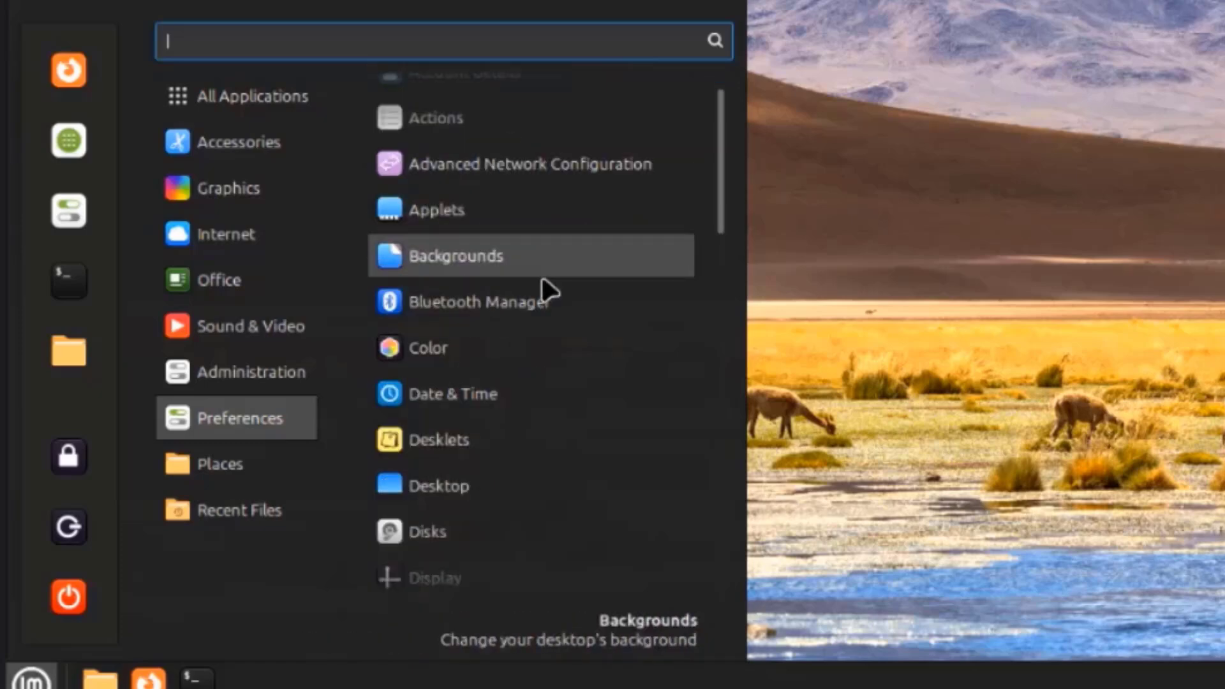
scroll(542, 279, down, 2)
scroll(546, 291, down, 2)
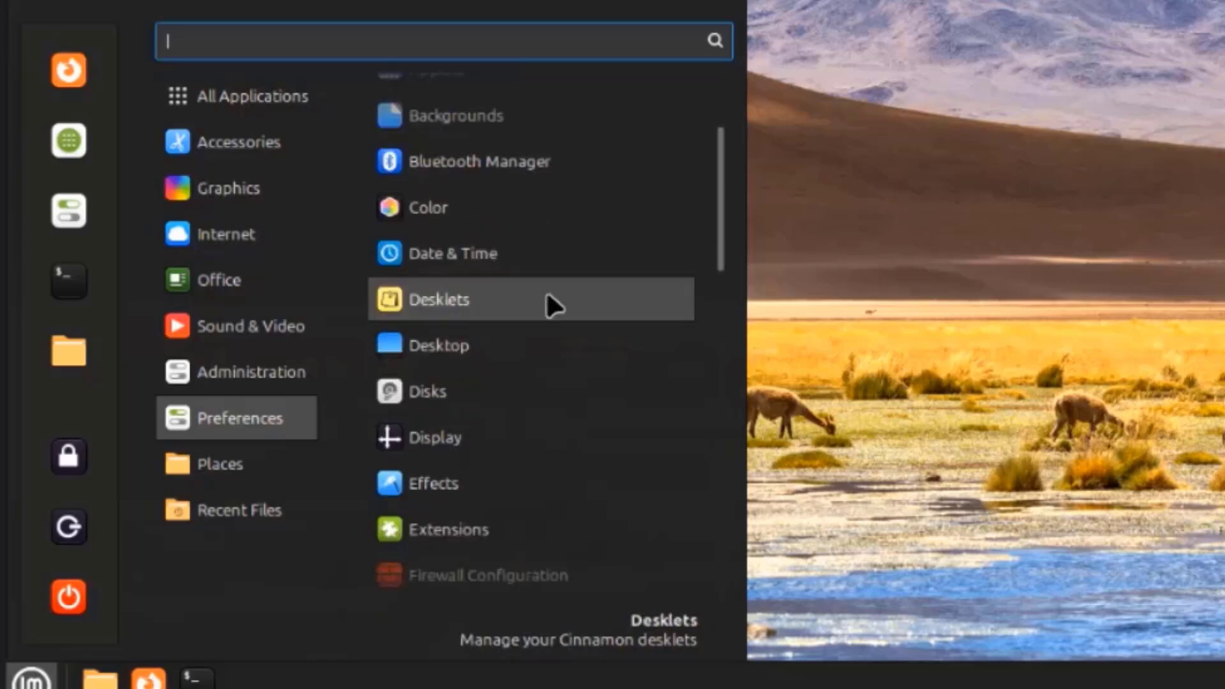
scroll(546, 291, down, 2)
scroll(552, 307, down, 2)
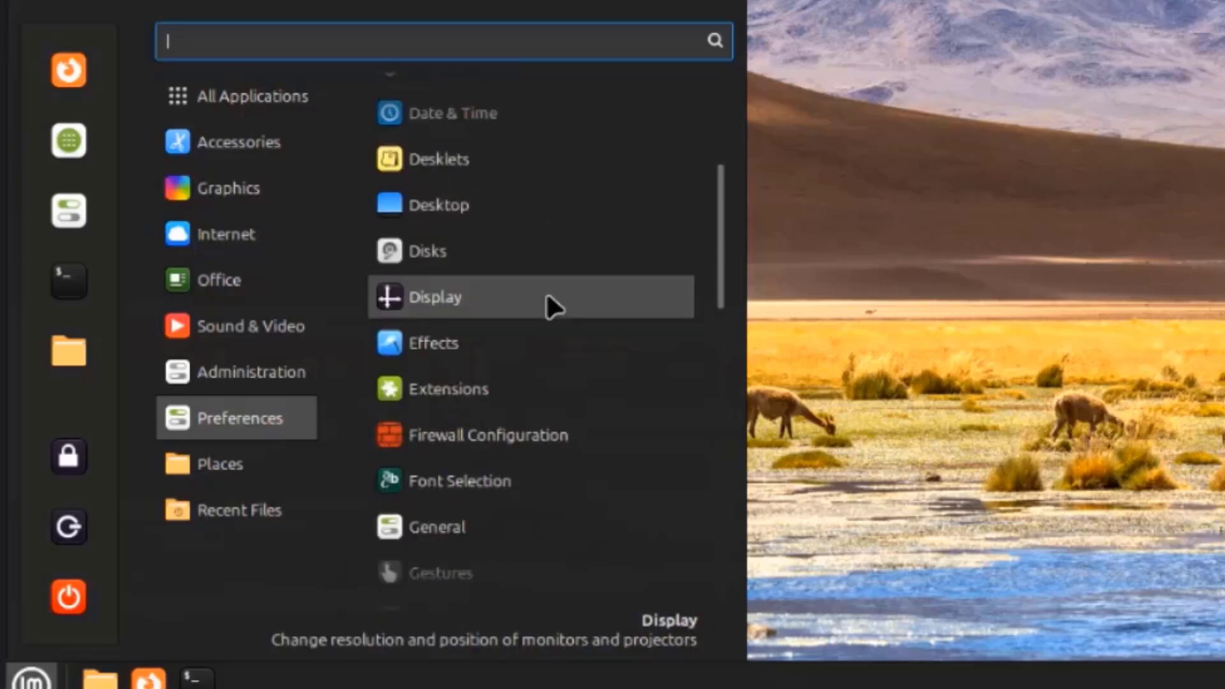
scroll(552, 307, down, 2)
scroll(546, 295, down, 2)
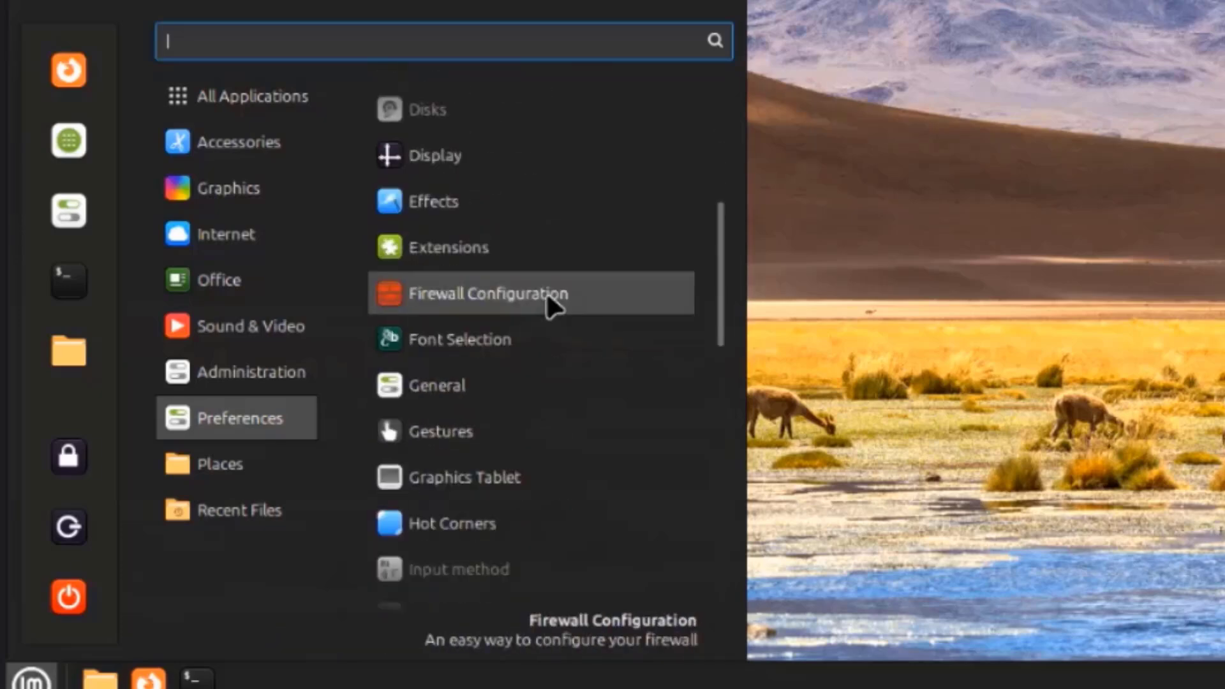
scroll(594, 332, down, 2)
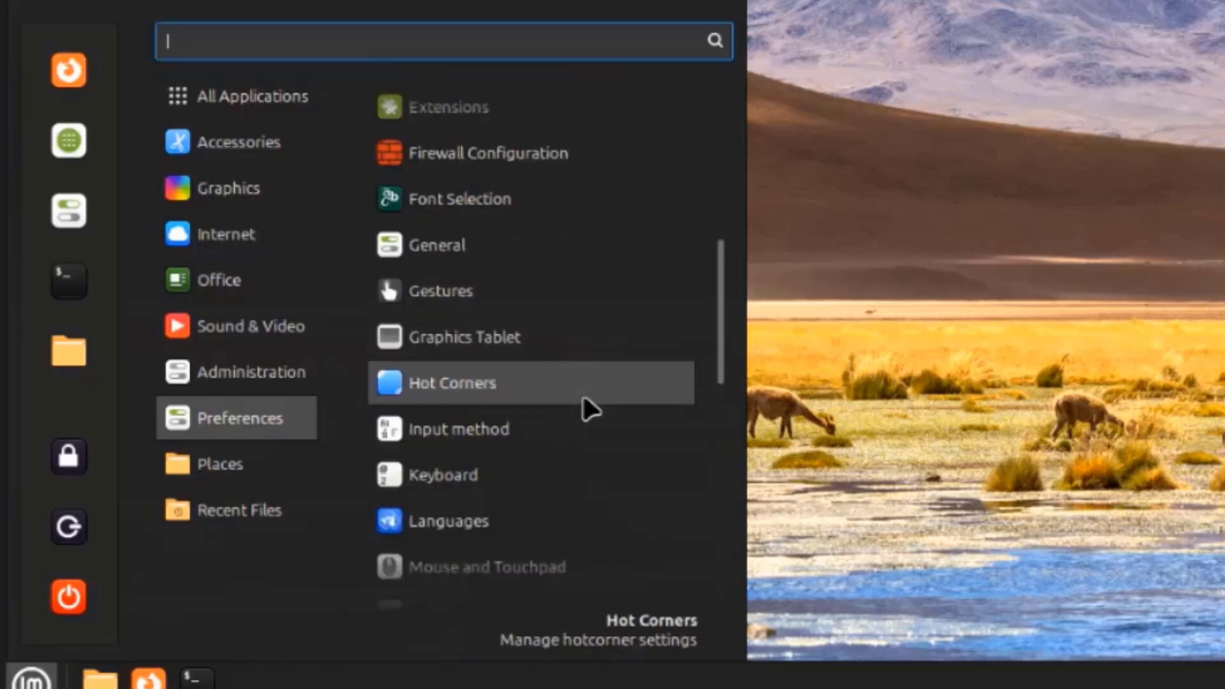
scroll(583, 398, down, 2)
scroll(590, 411, down, 3)
scroll(584, 402, down, 3)
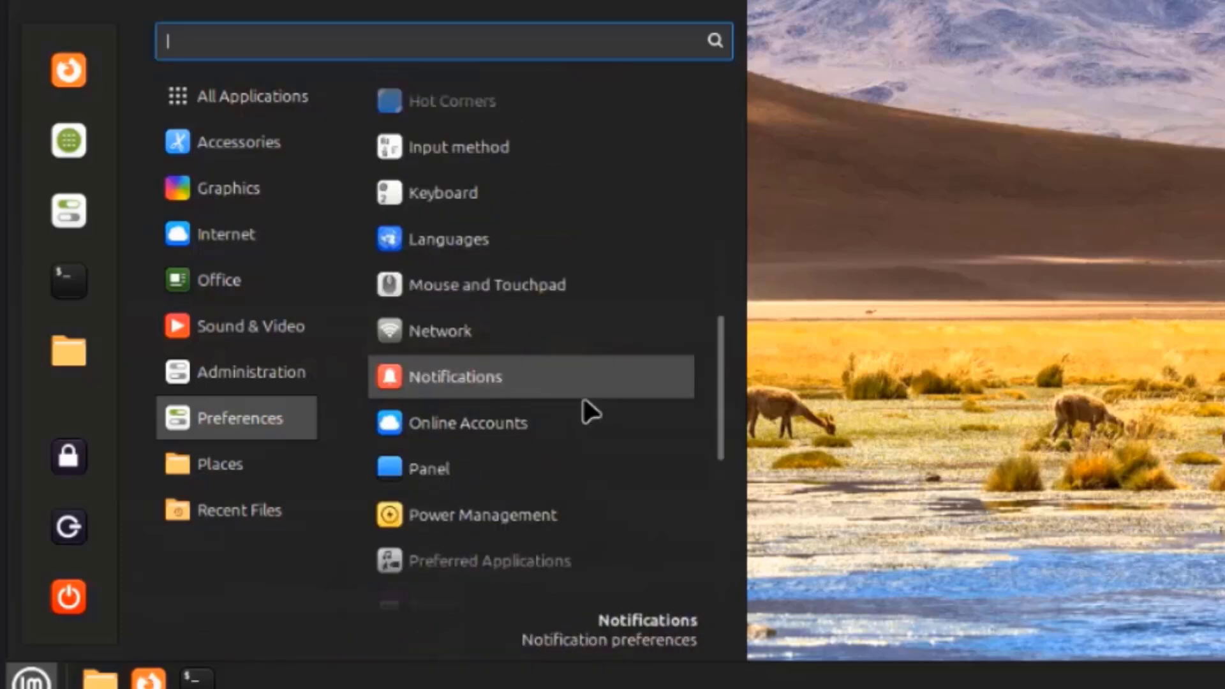
scroll(587, 414, down, 6)
scroll(588, 450, down, 2)
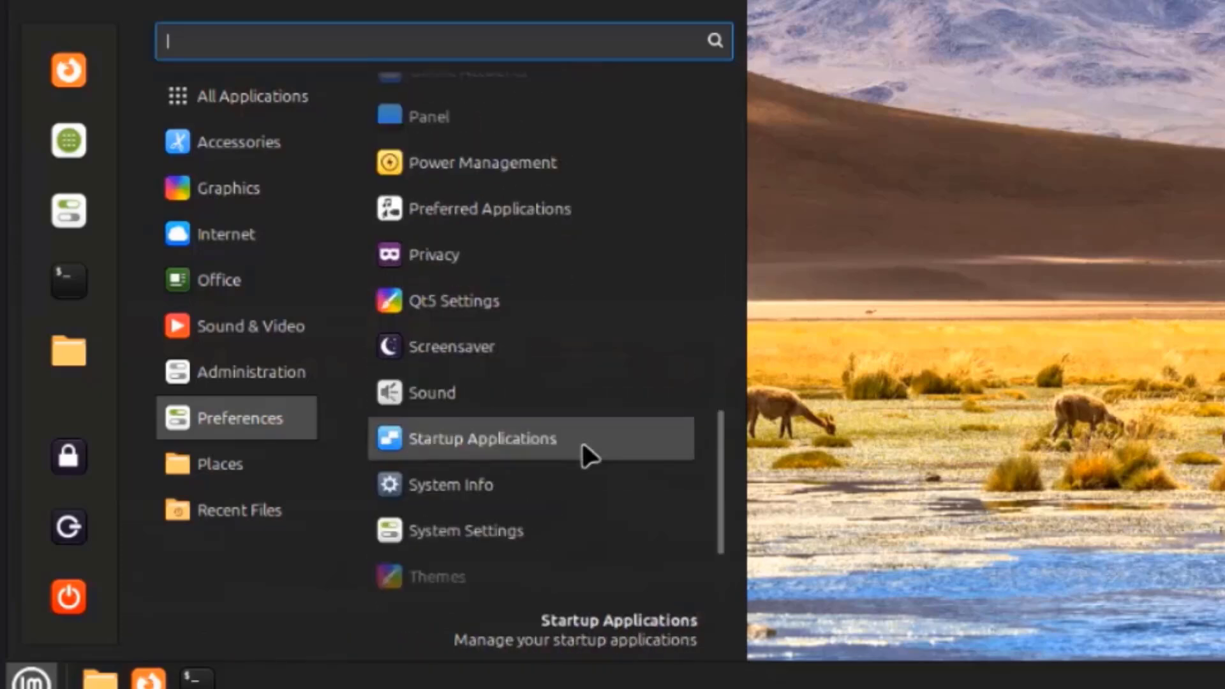
scroll(582, 447, down, 2)
scroll(580, 451, down, 1)
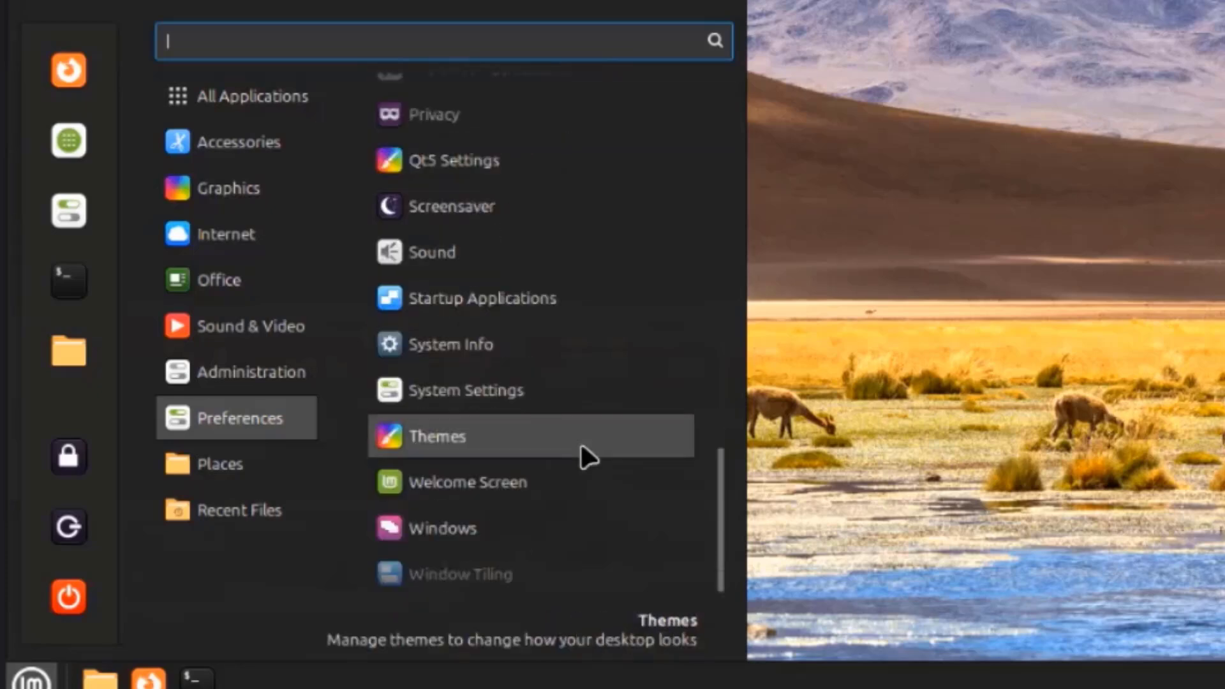
mouse_move(274, 473)
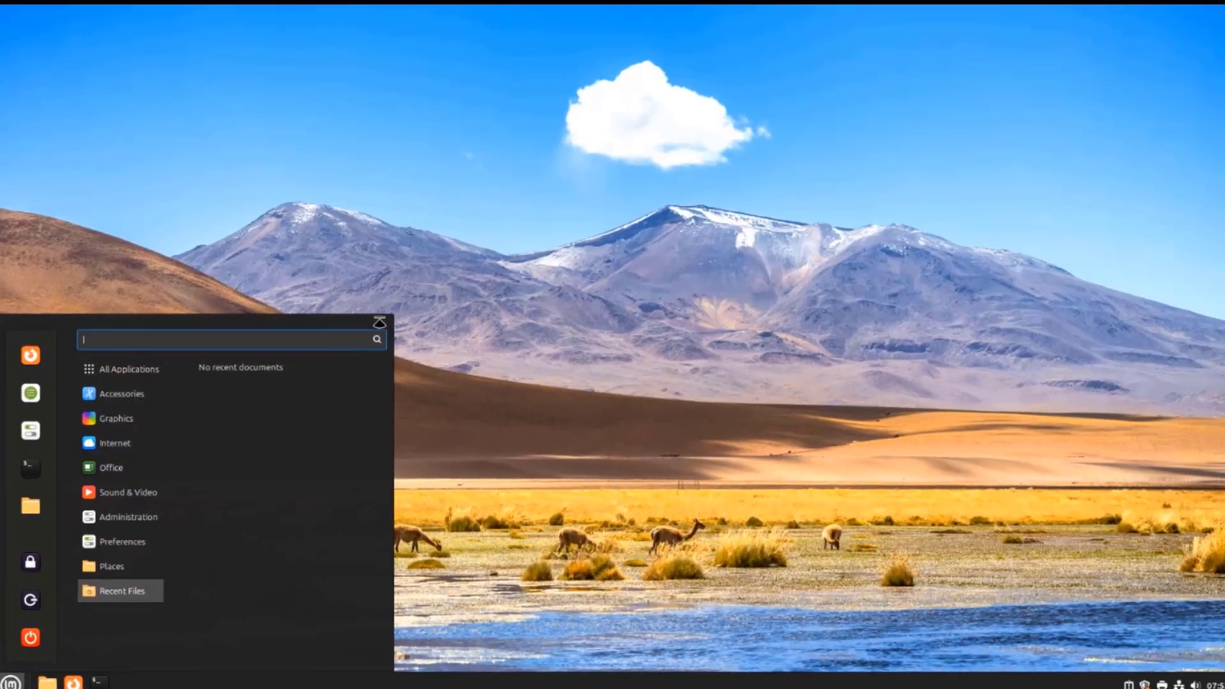
Enlarge the menu, browse Desktop, Documents, Music and Pictures in Files, and select bird3.jpg
drag(387, 322, 644, 101)
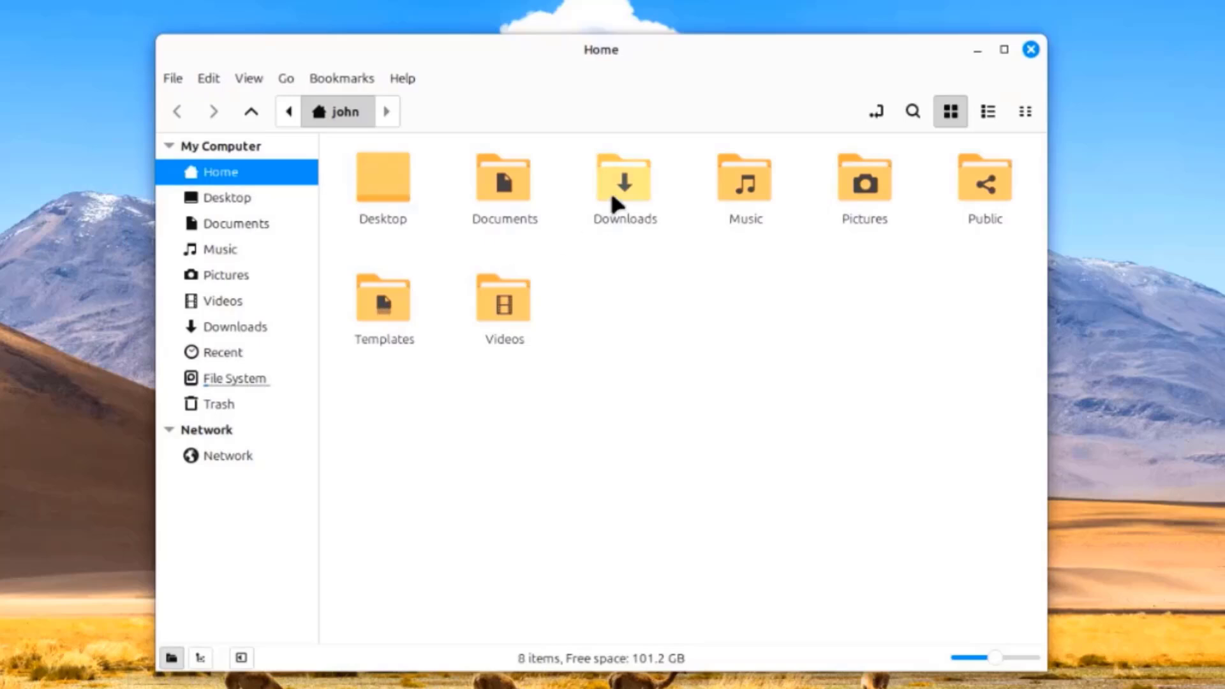
click(247, 198)
click(244, 225)
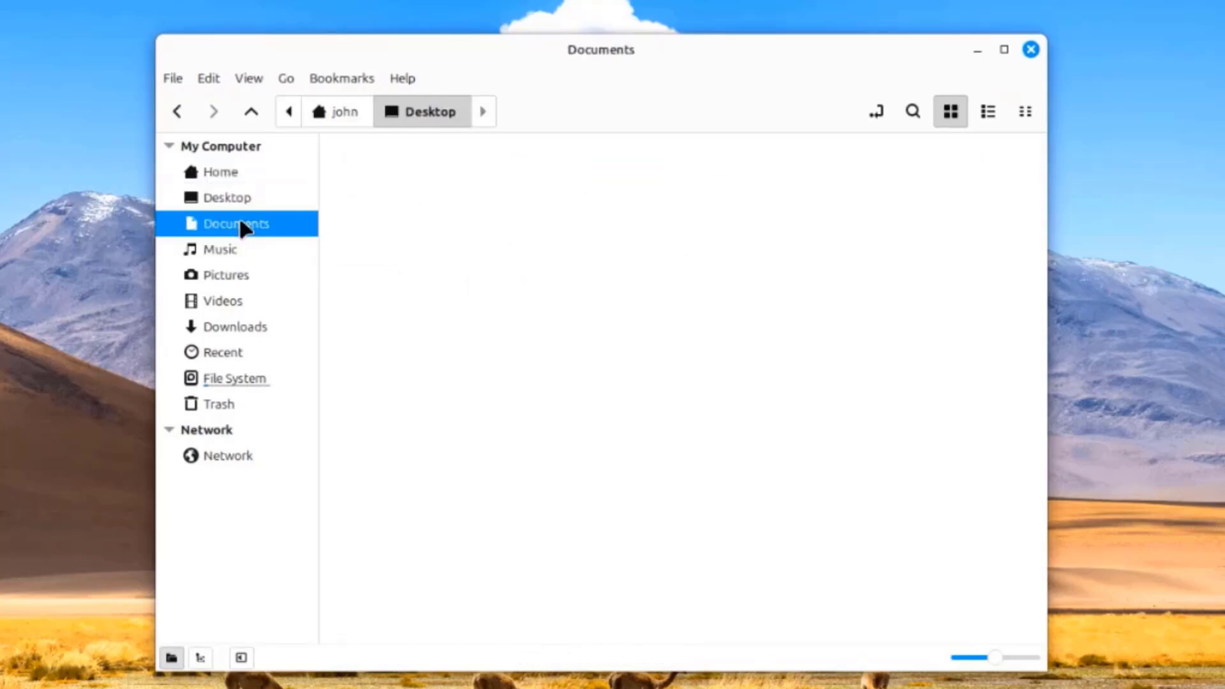
click(236, 250)
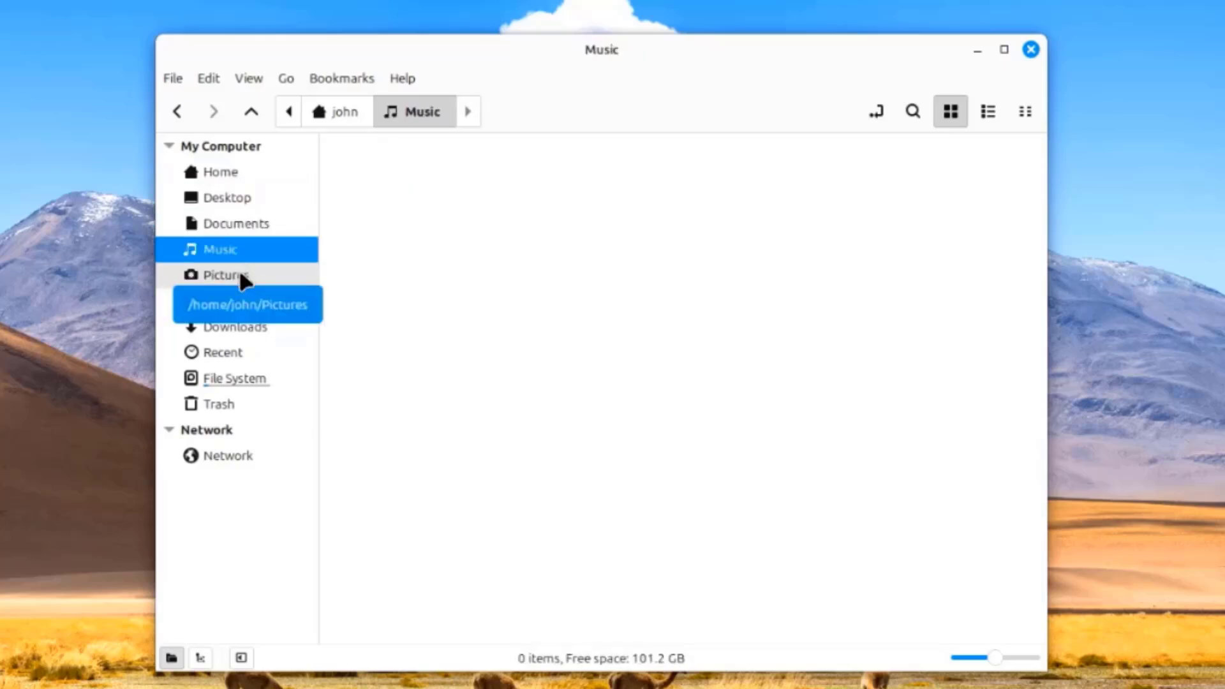
click(243, 278)
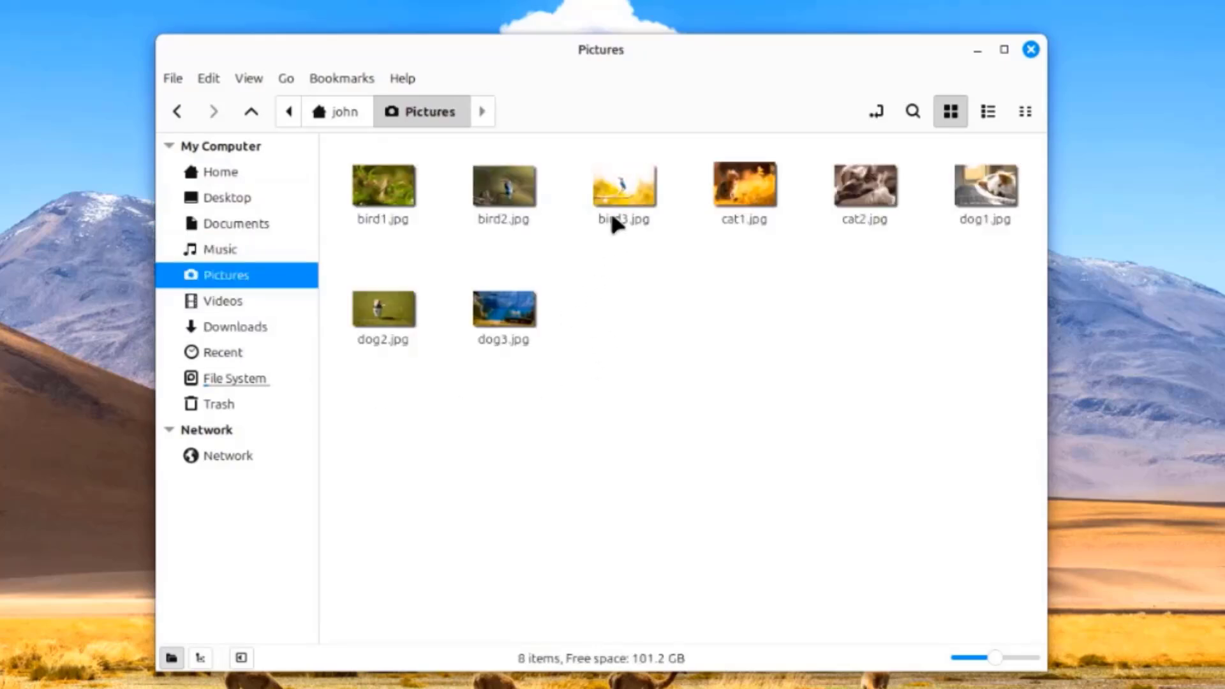
click(616, 183)
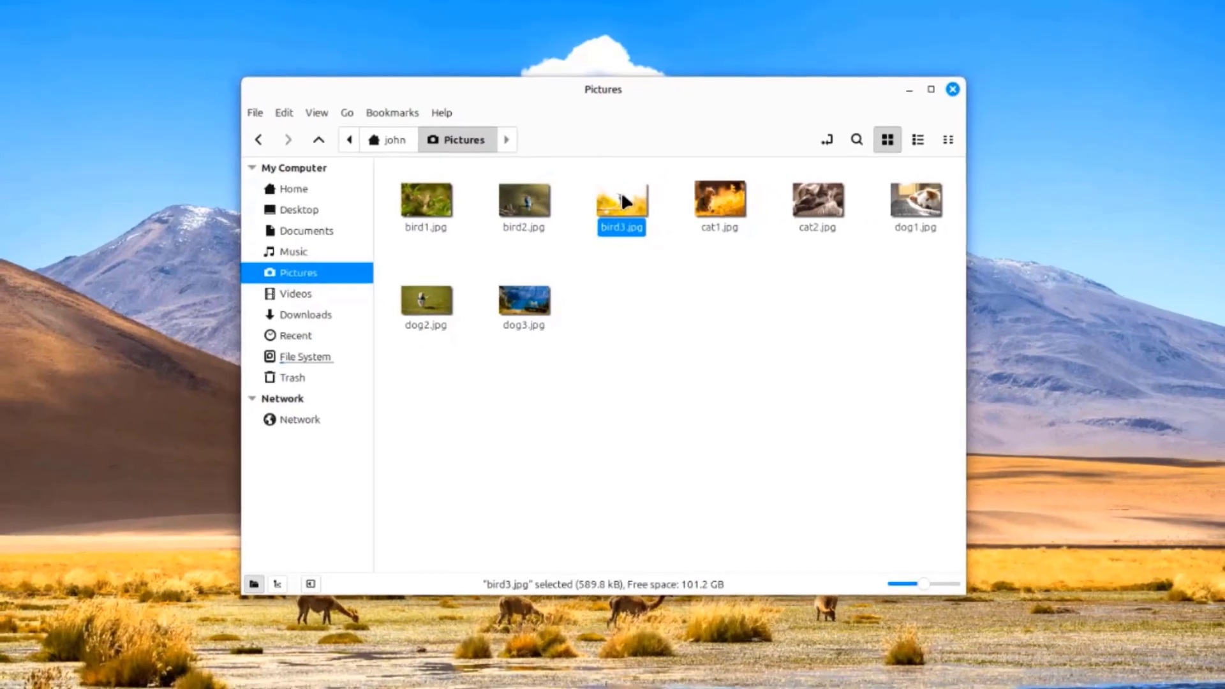
Open bird3.jpg in Xviewer, rotate it clockwise four times back to upright, and zoom to fit
double_click(622, 196)
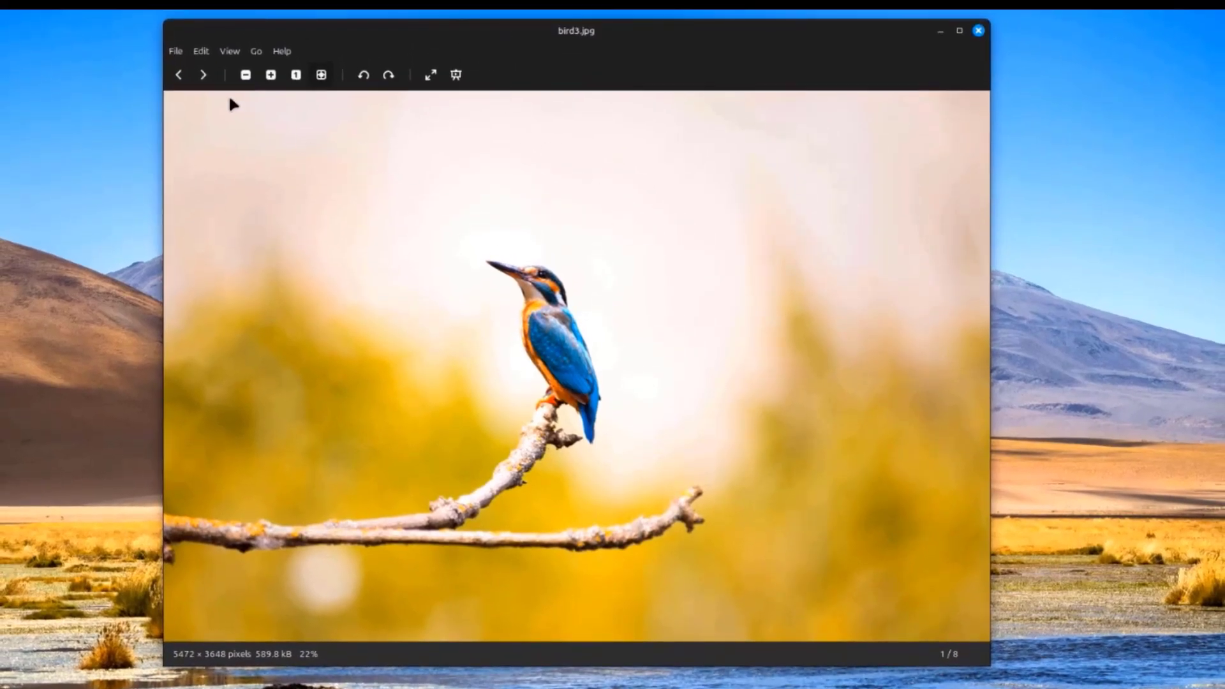
click(388, 75)
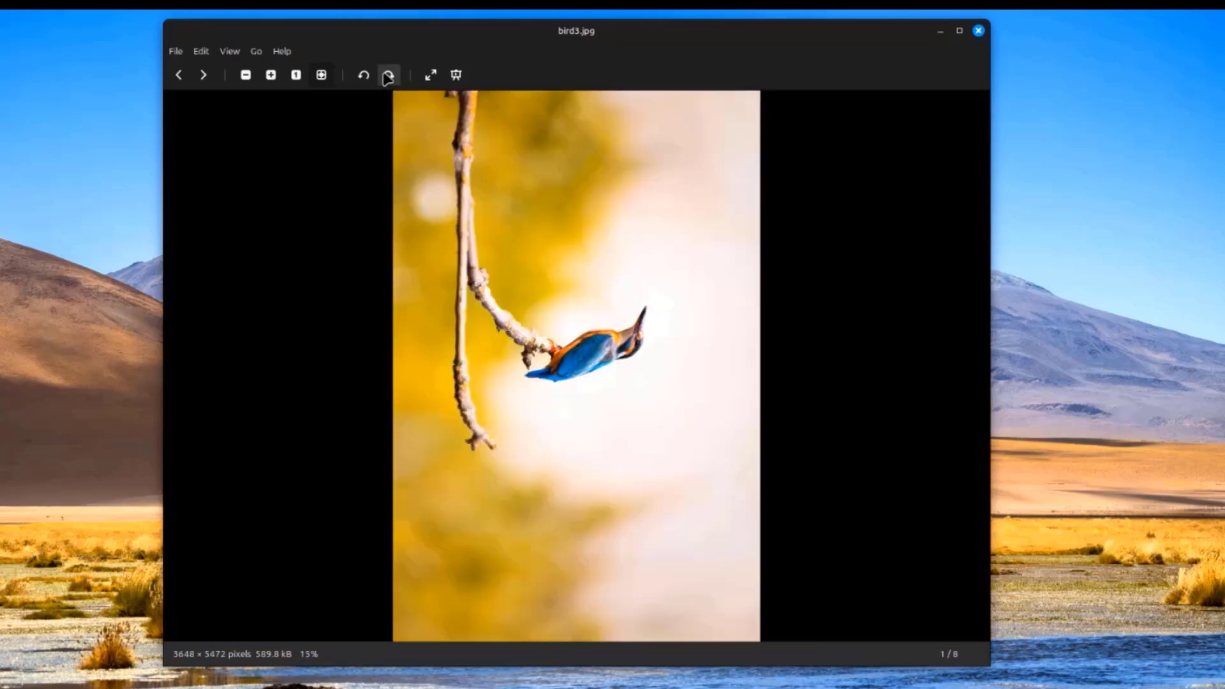
click(388, 75)
click(388, 76)
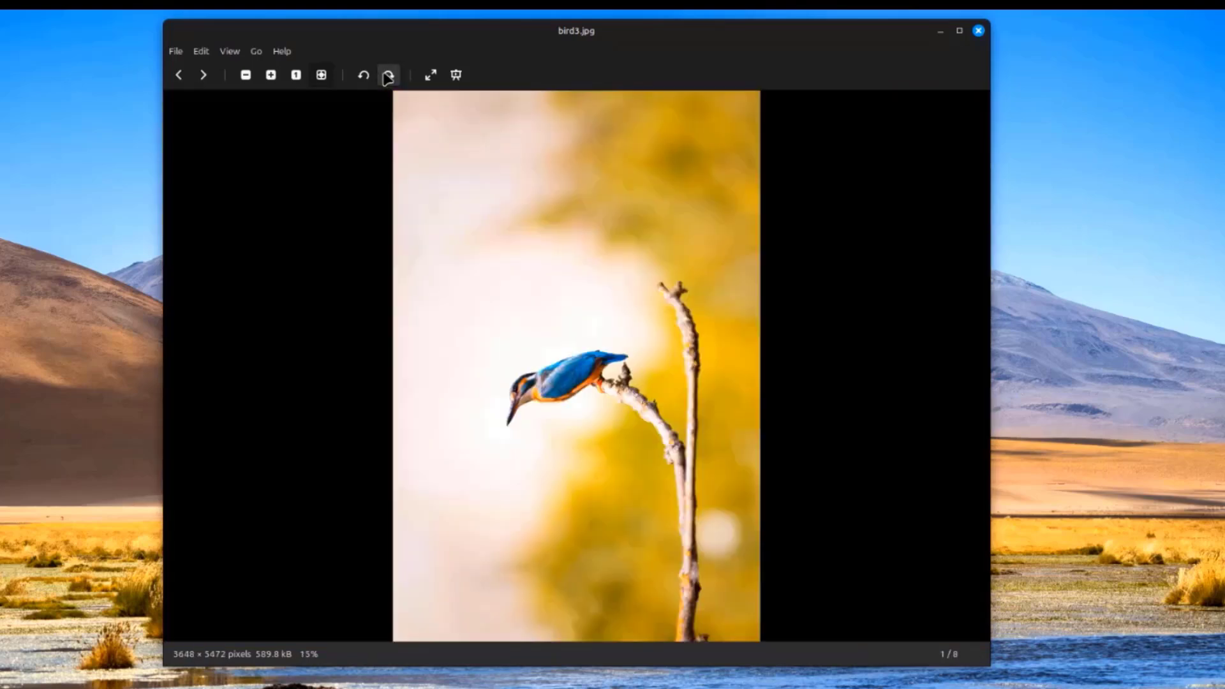
click(388, 76)
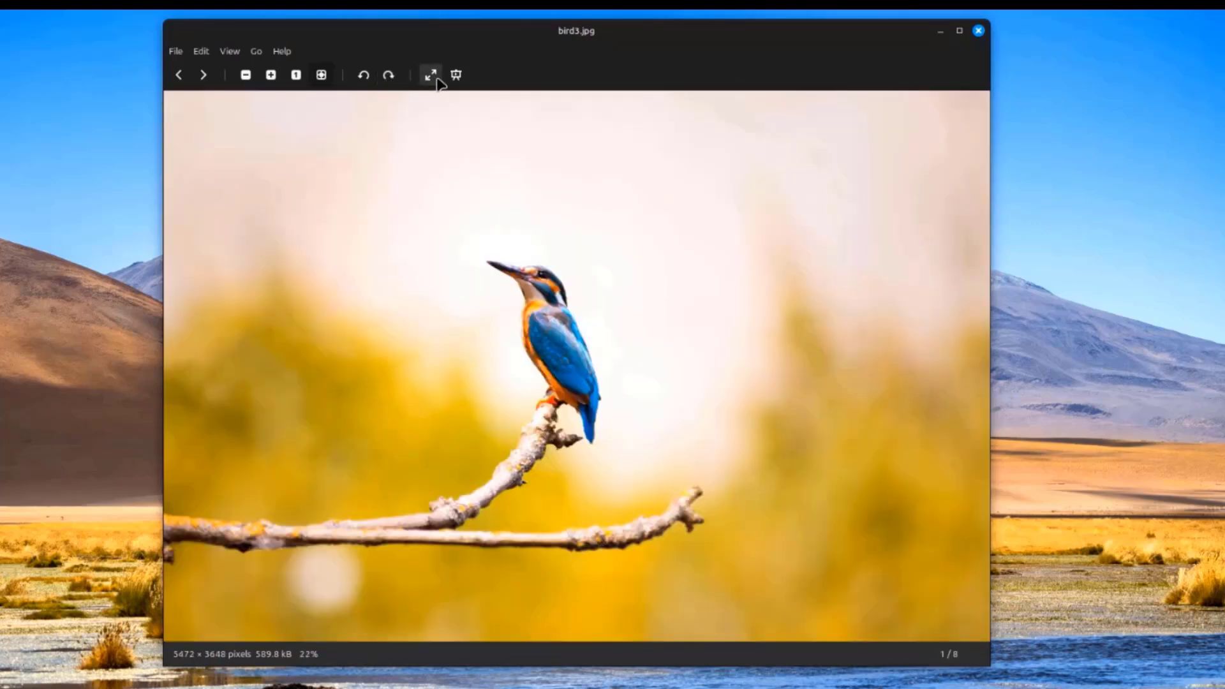
click(245, 75)
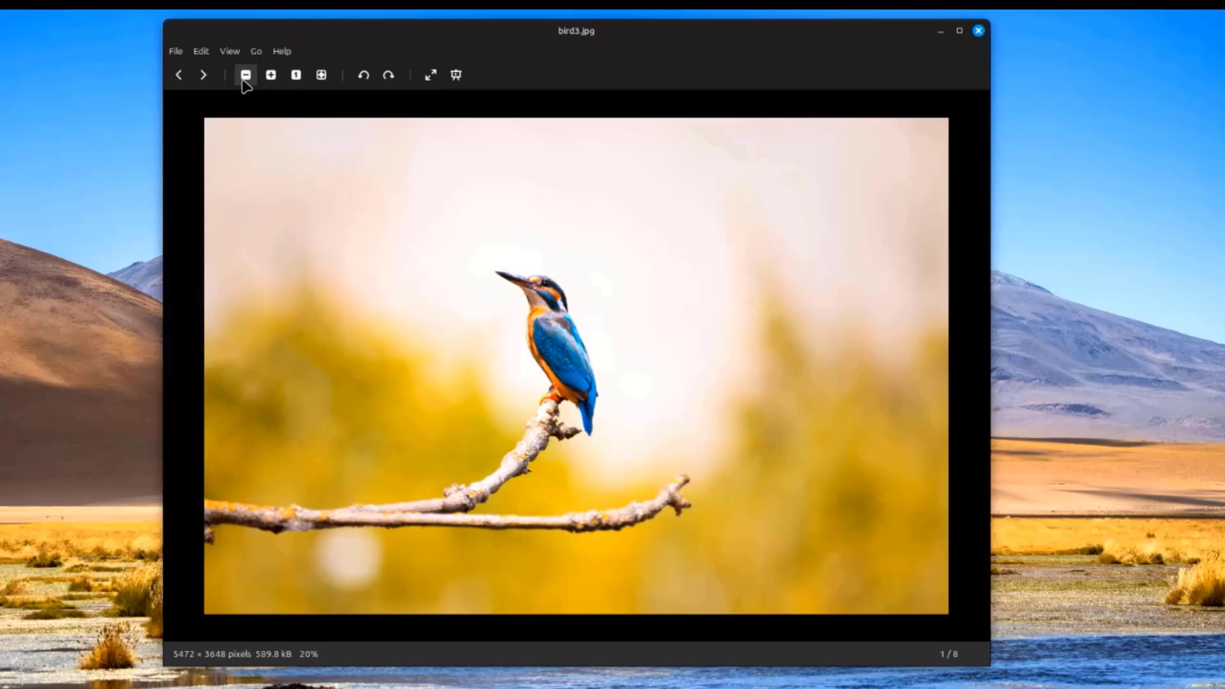
Browse the File and Edit menus and review Xviewer's Slideshow, Mouse and Plugins preferences
click(177, 56)
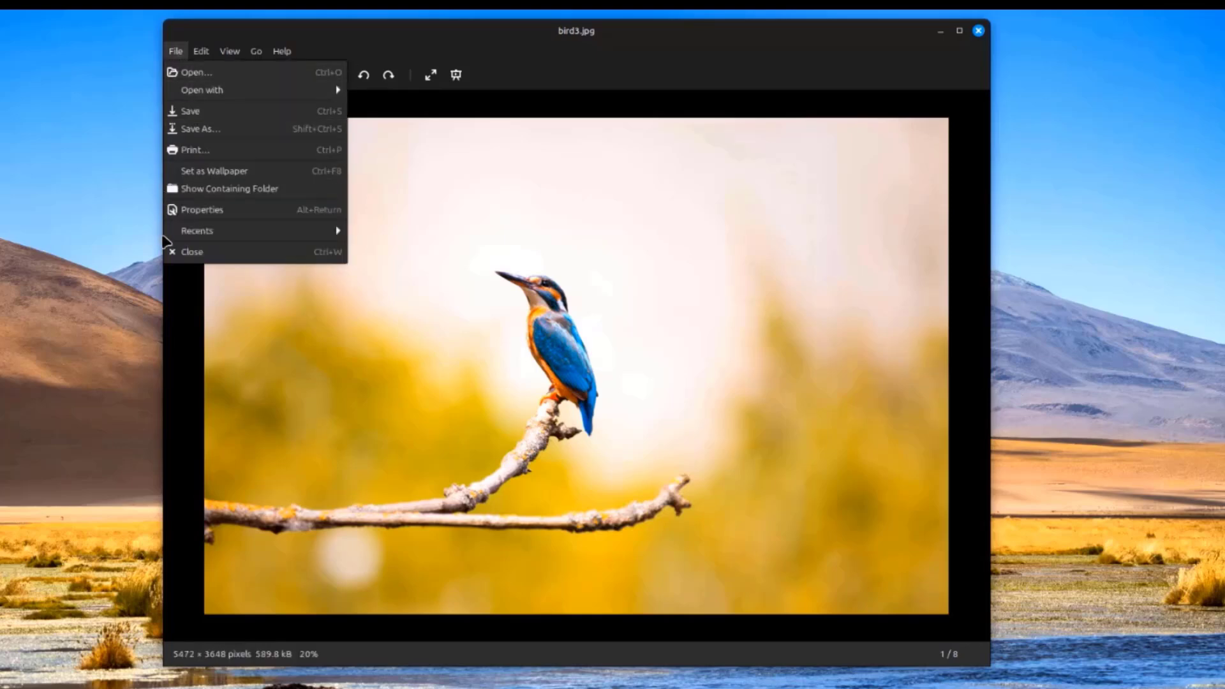
mouse_move(197, 56)
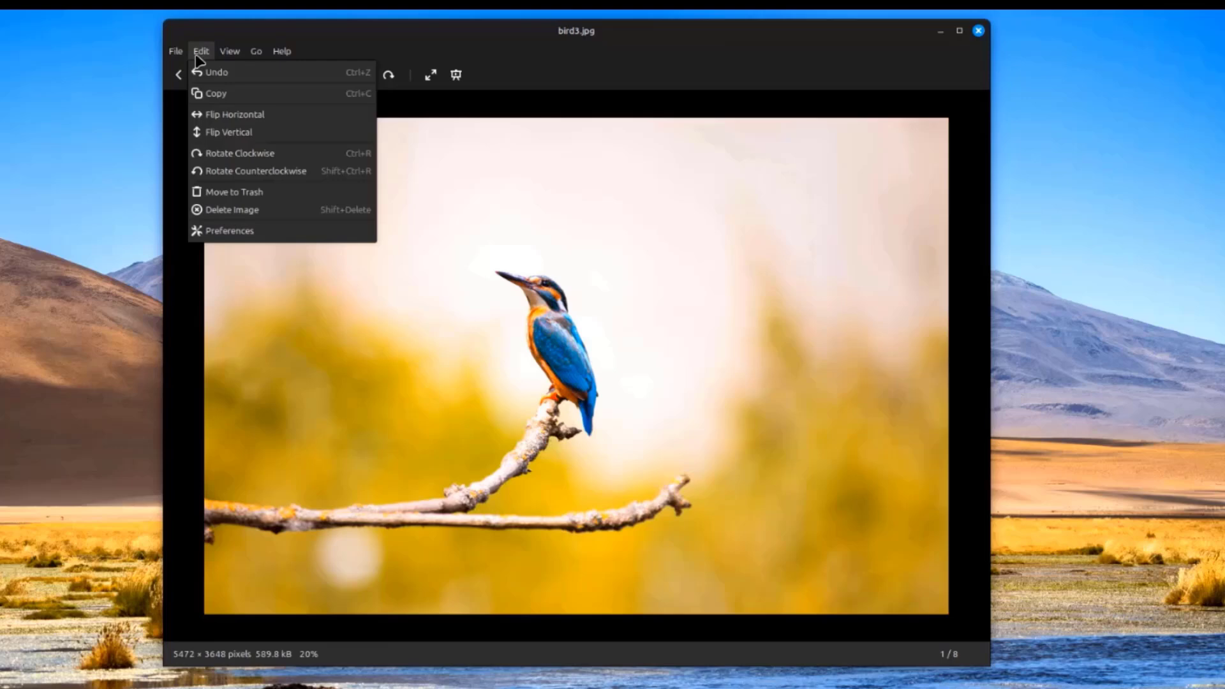
click(231, 231)
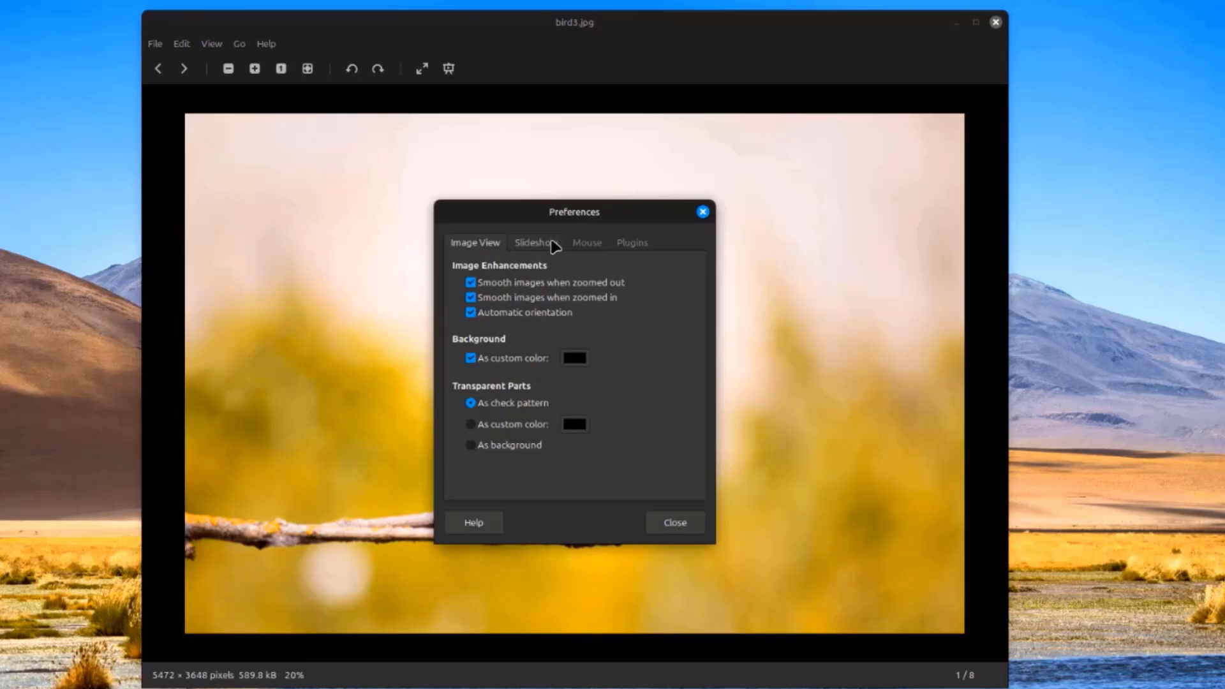
click(552, 244)
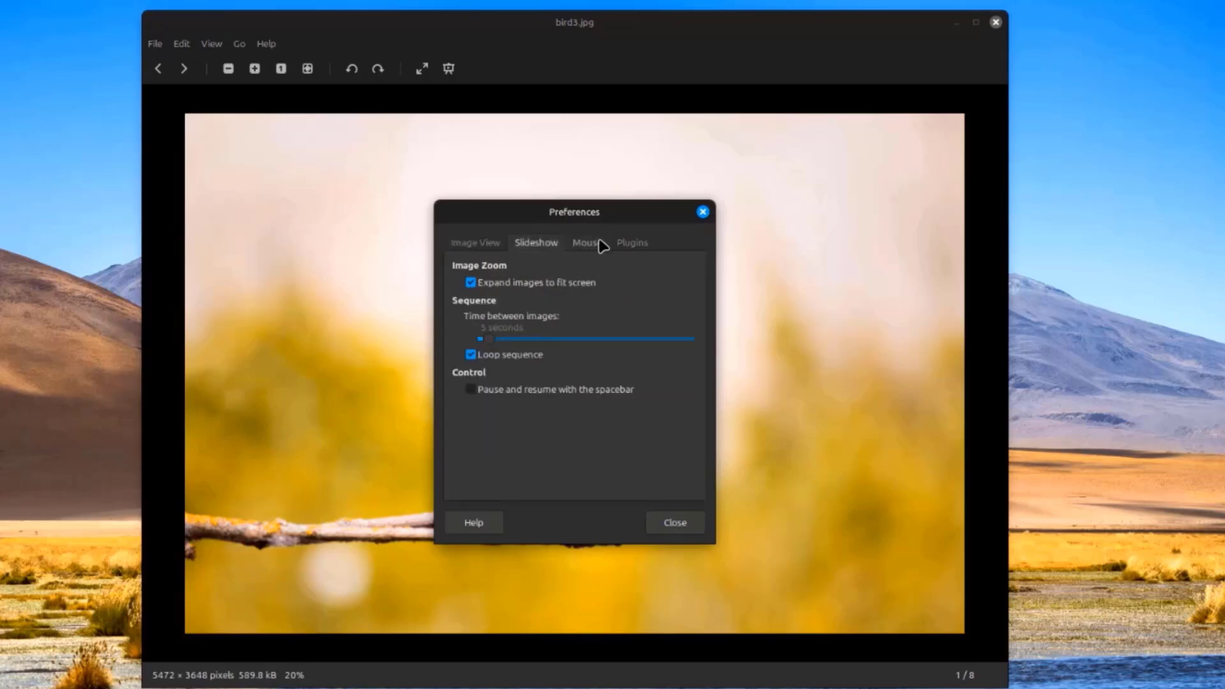
click(600, 245)
click(633, 245)
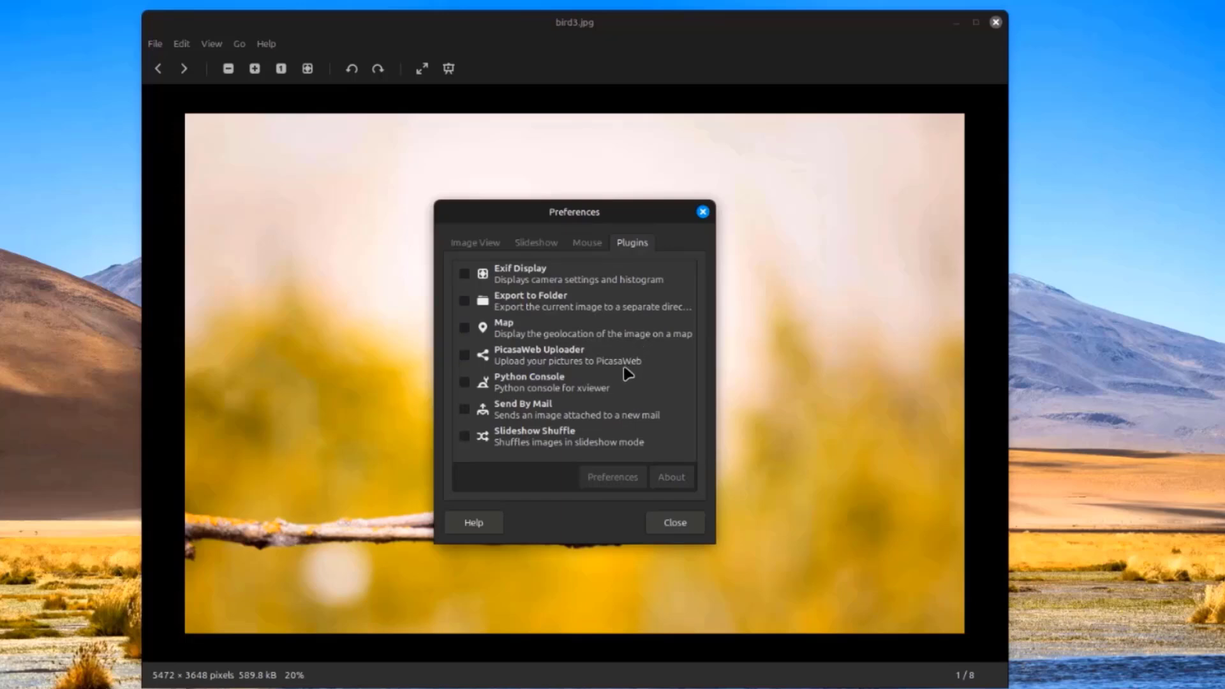
Close the preferences and show the image viewer's About information
click(702, 212)
click(266, 44)
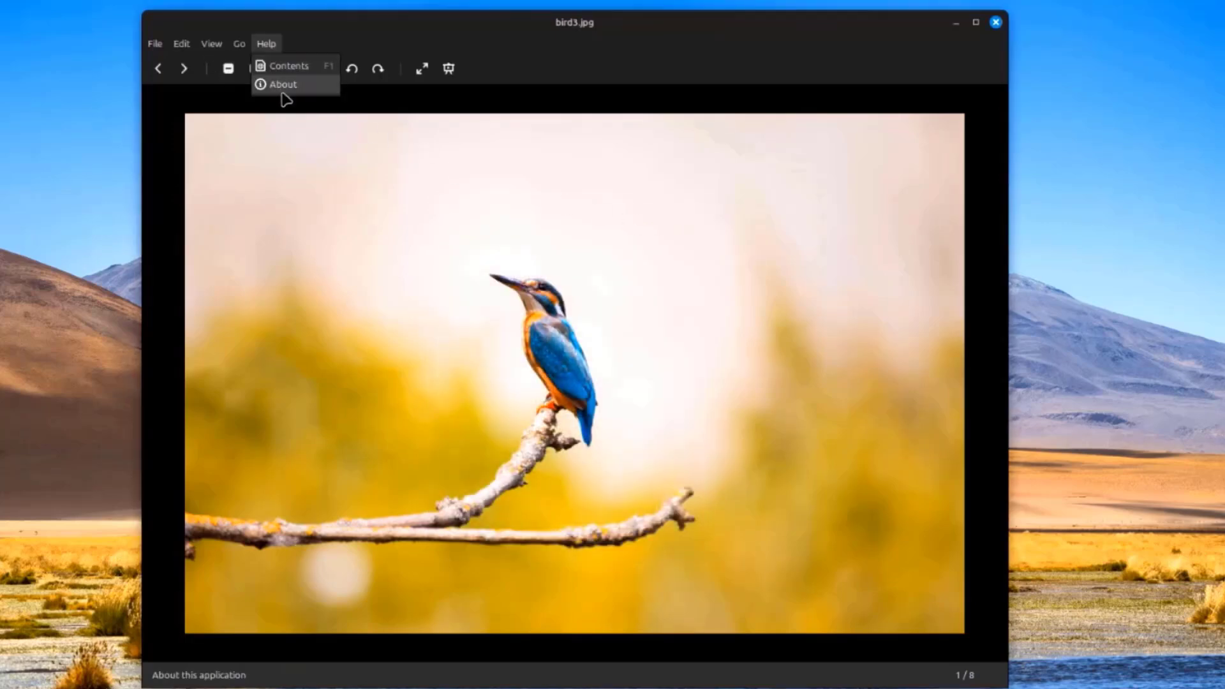
click(281, 93)
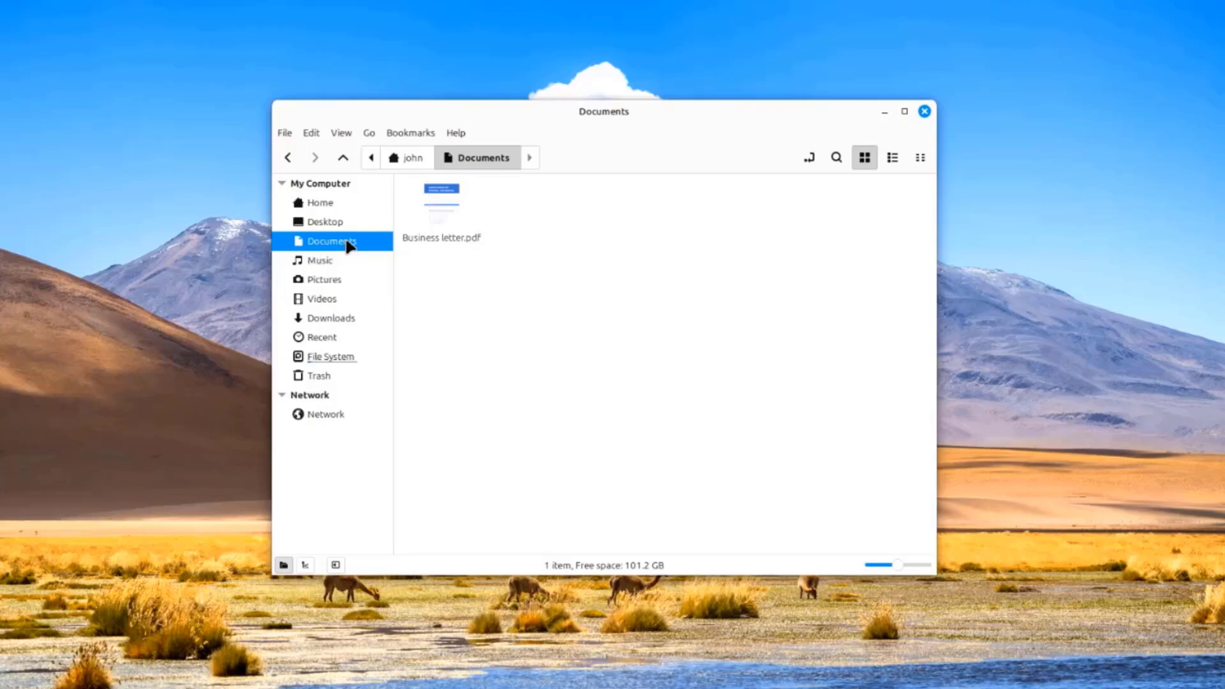
Open Business letter.pdf in Xreader and browse its File, Edit, View and Go menus
double_click(431, 200)
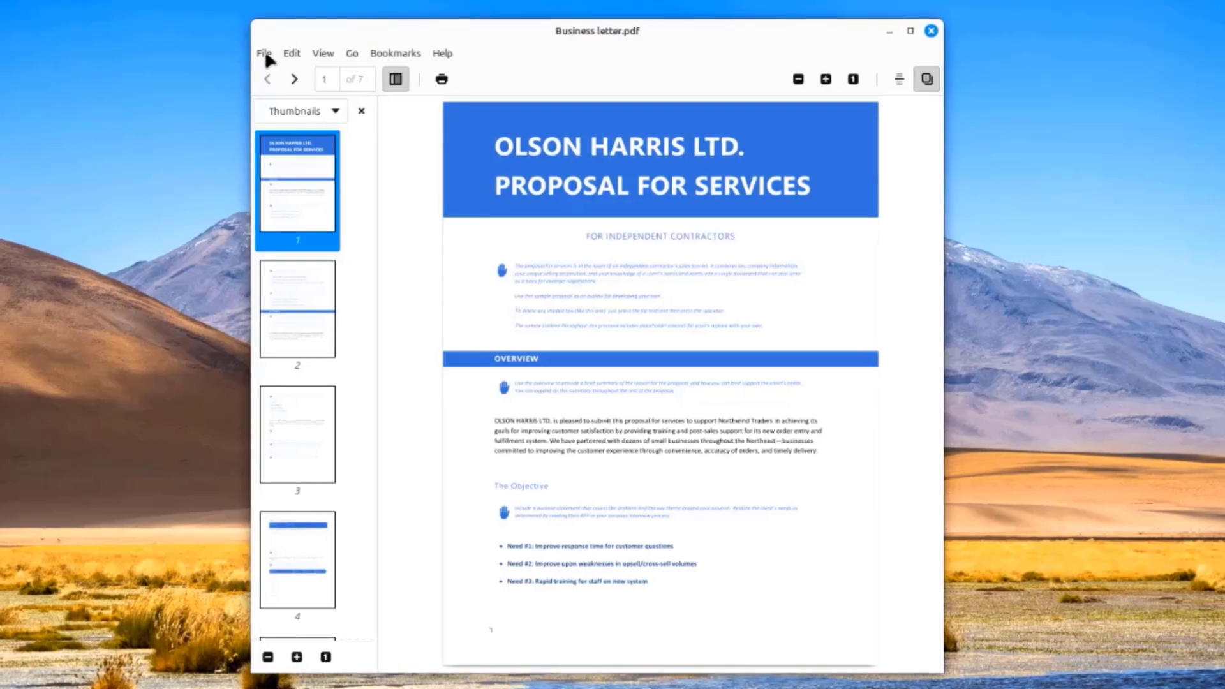
click(263, 53)
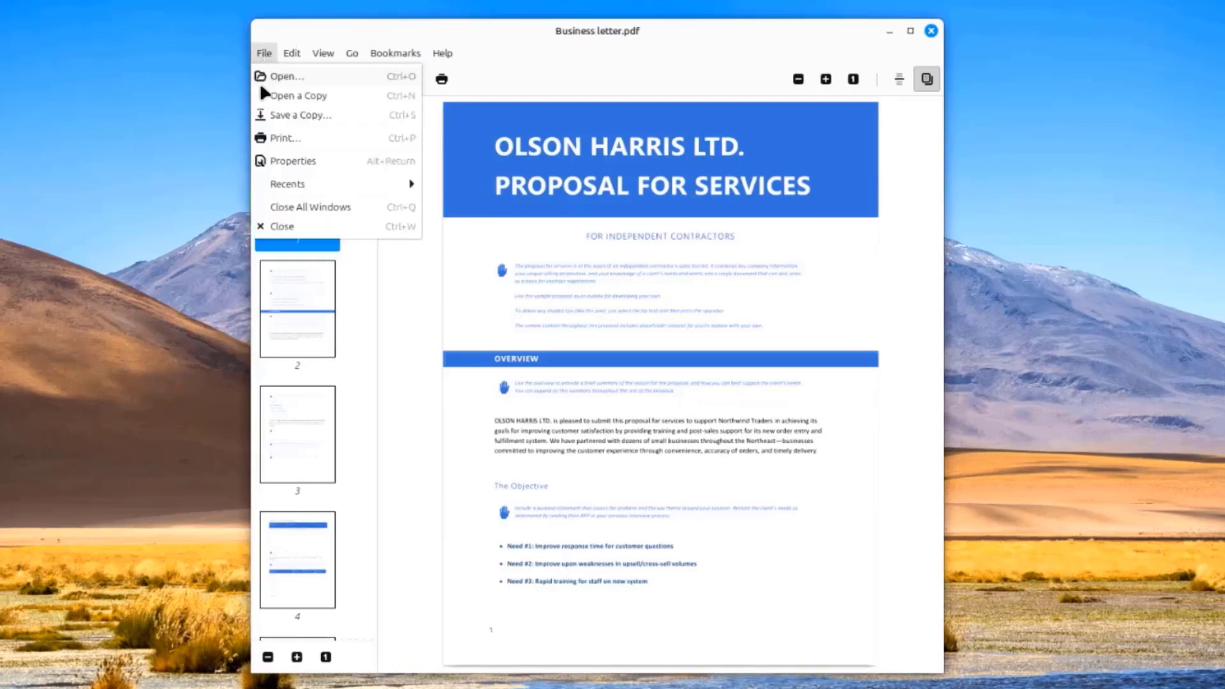
mouse_move(300, 57)
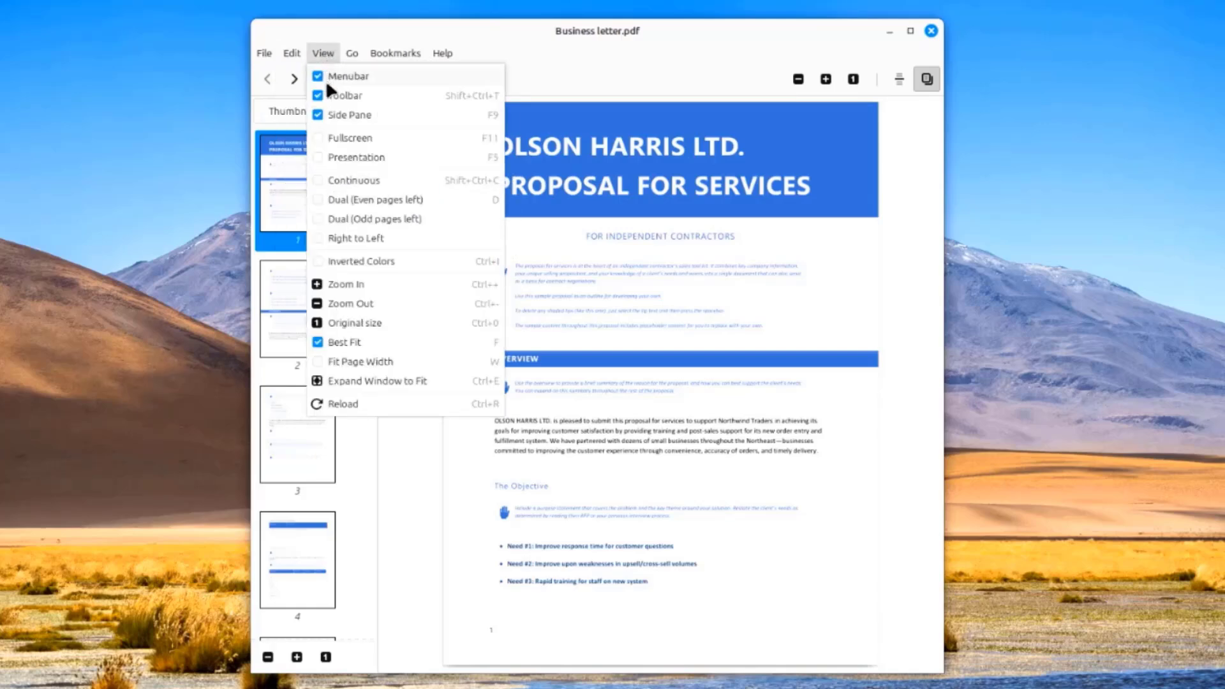
mouse_move(361, 56)
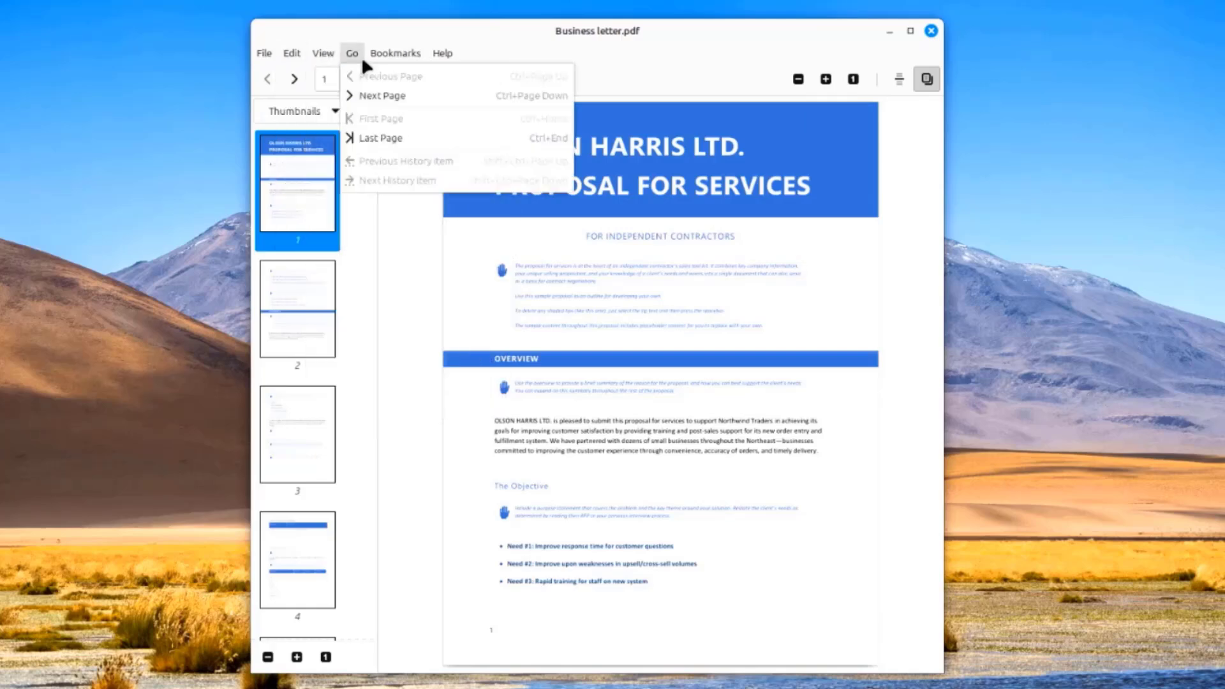
Dismiss the menus and show the document viewer's About information
click(477, 75)
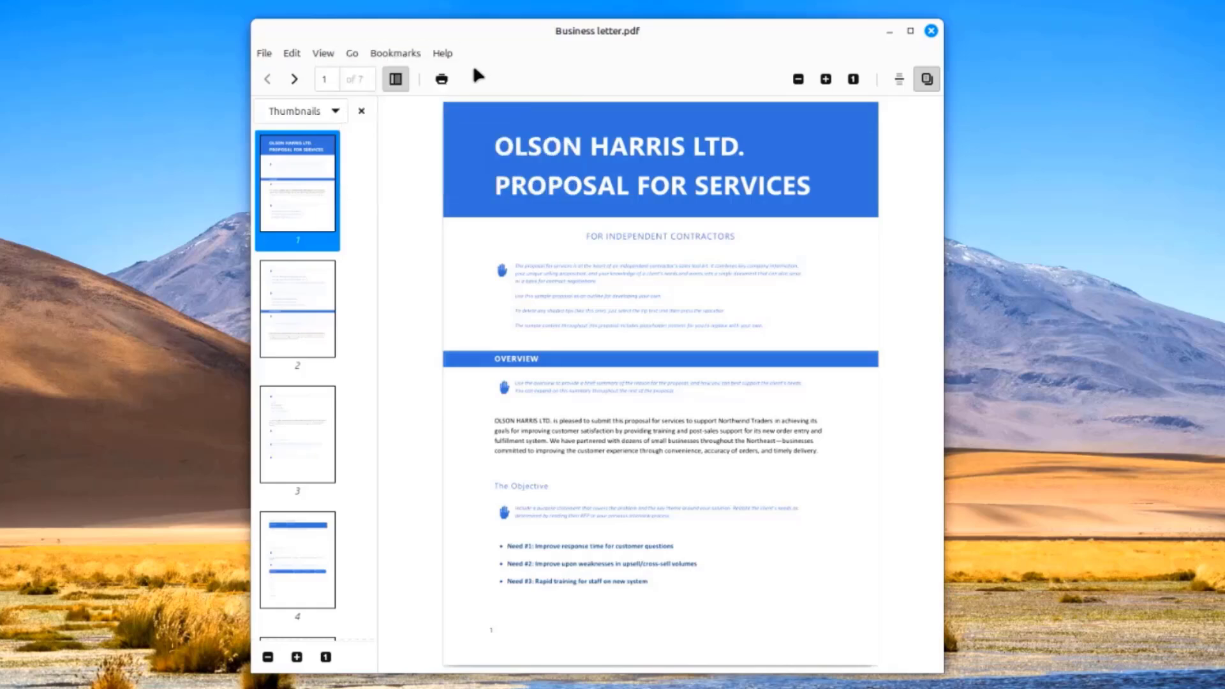
click(454, 55)
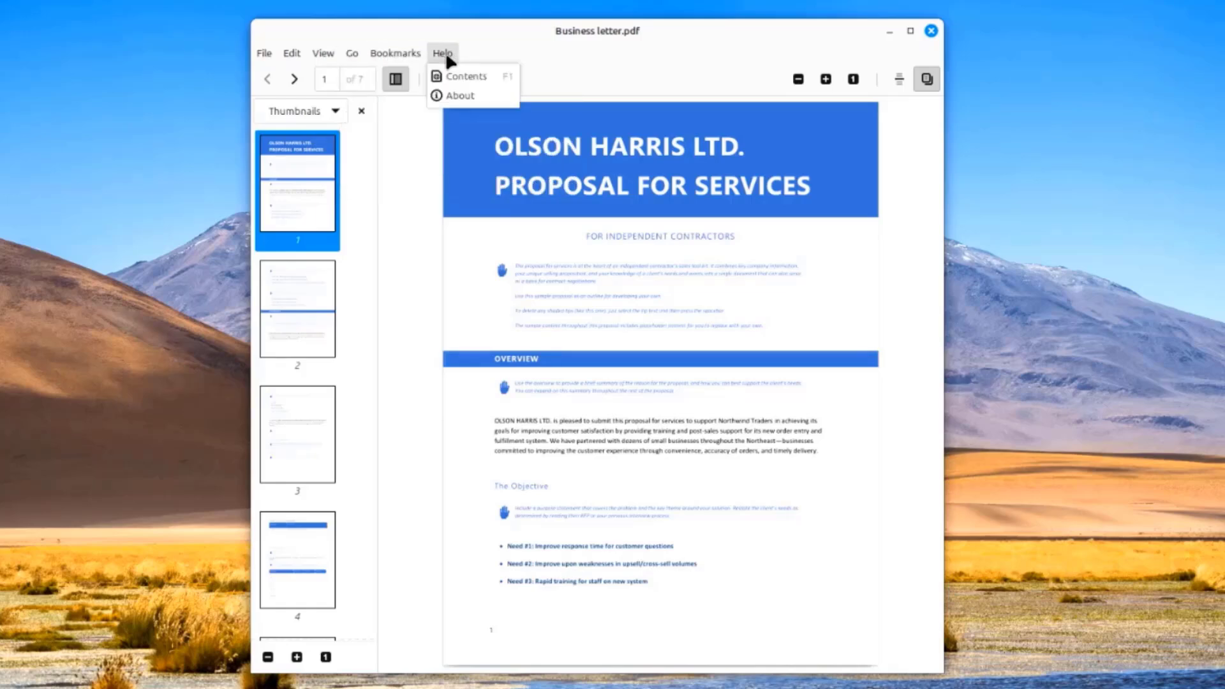
click(458, 94)
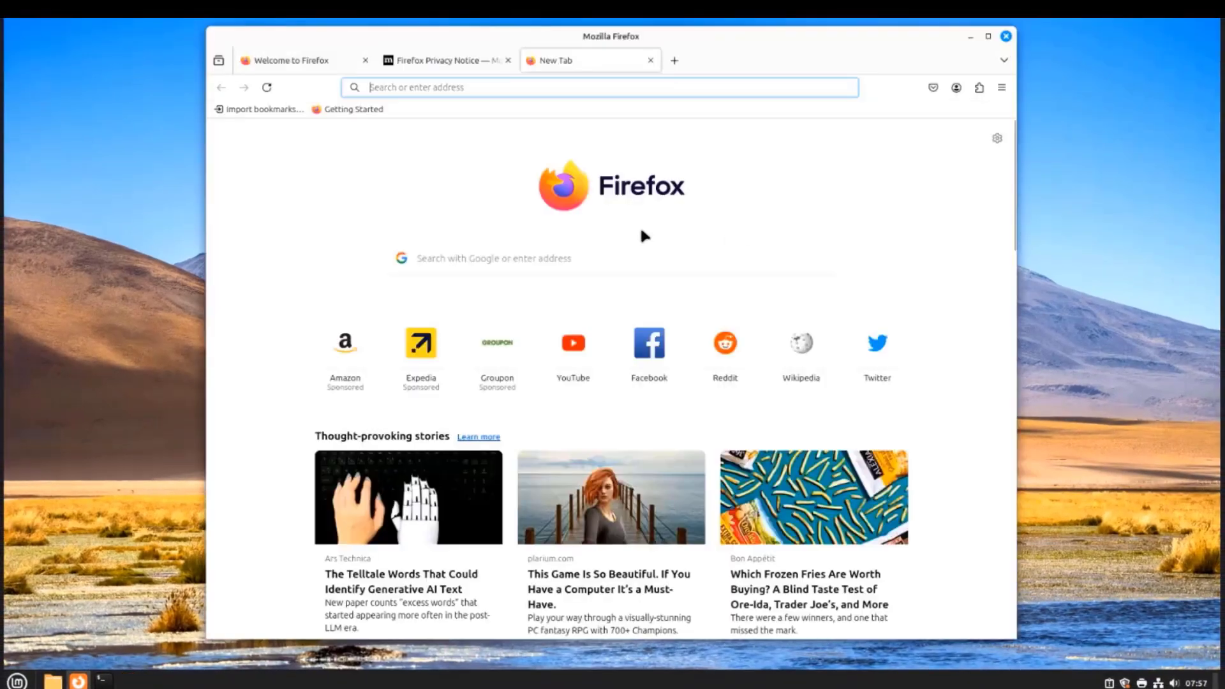
Search 'wiki' in Firefox, open the Wikipedia home page, then bring up the applications menu
click(577, 263)
text(wiki)
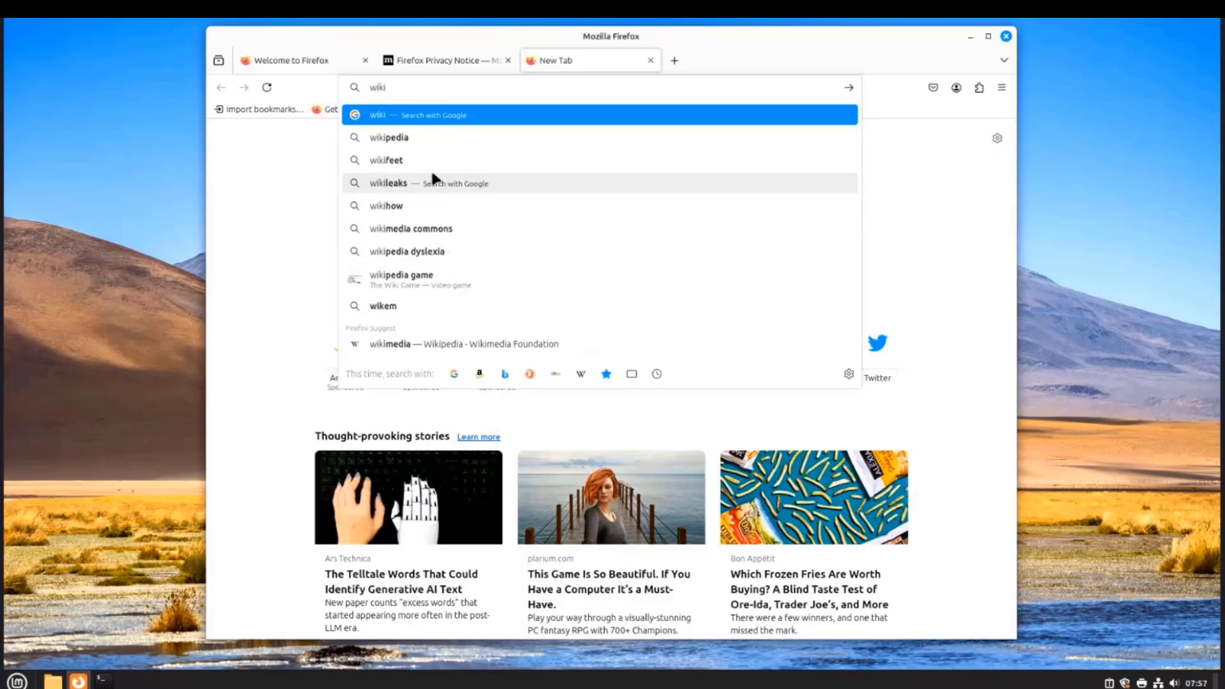
click(405, 138)
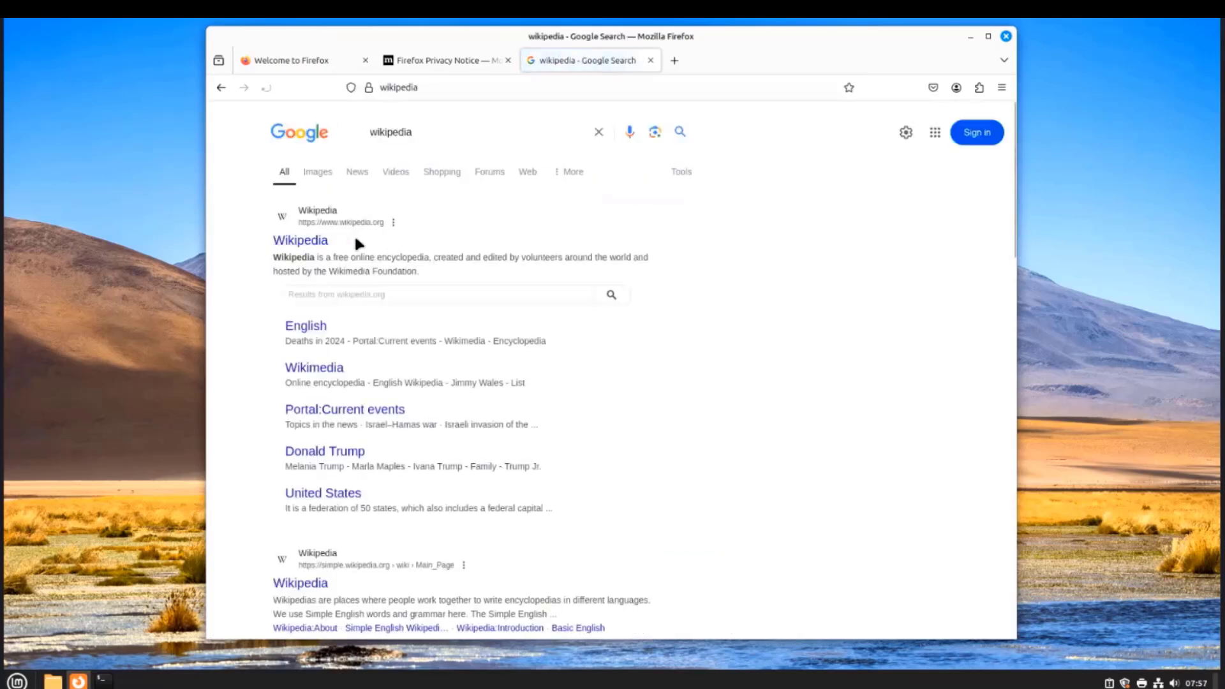
click(276, 242)
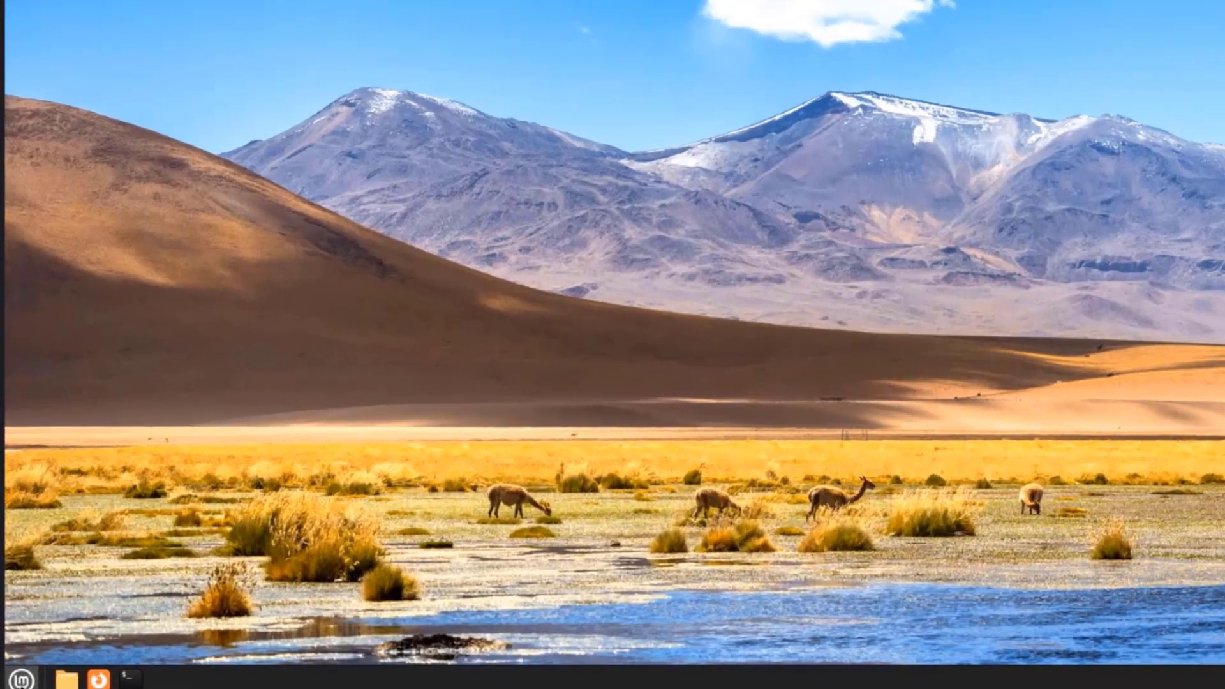
click(17, 680)
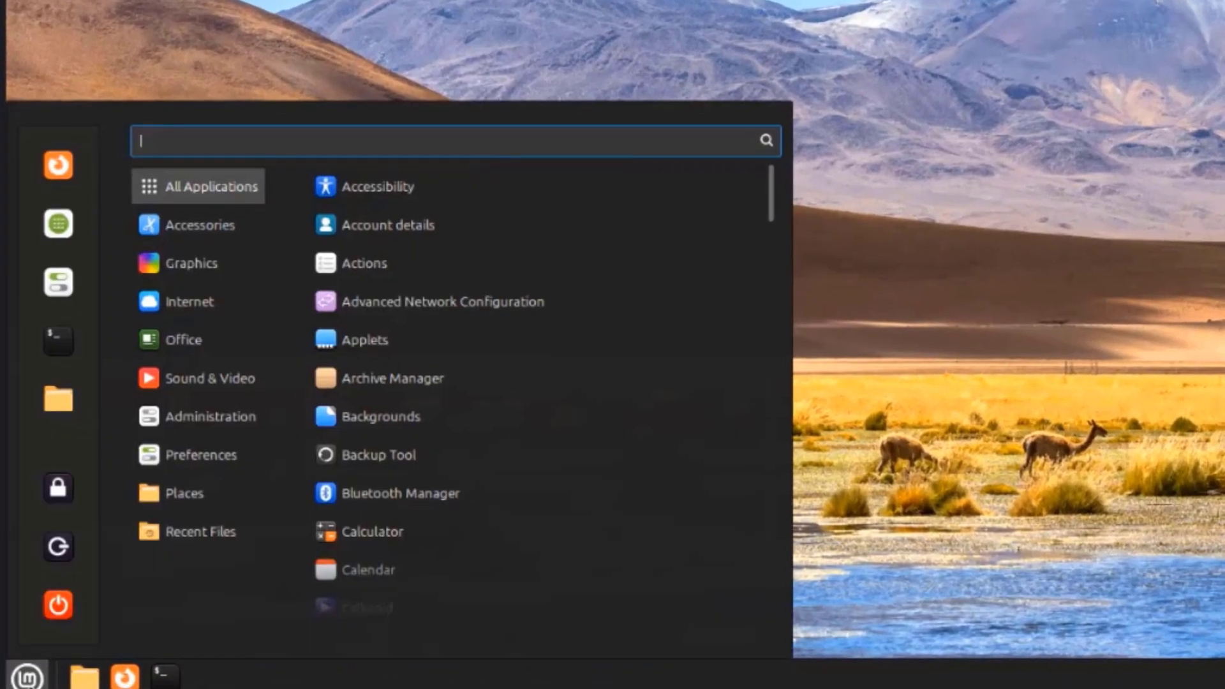
Switch the System Settings theme to Mint-Y Dark with a green accent colour, then close it
click(56, 281)
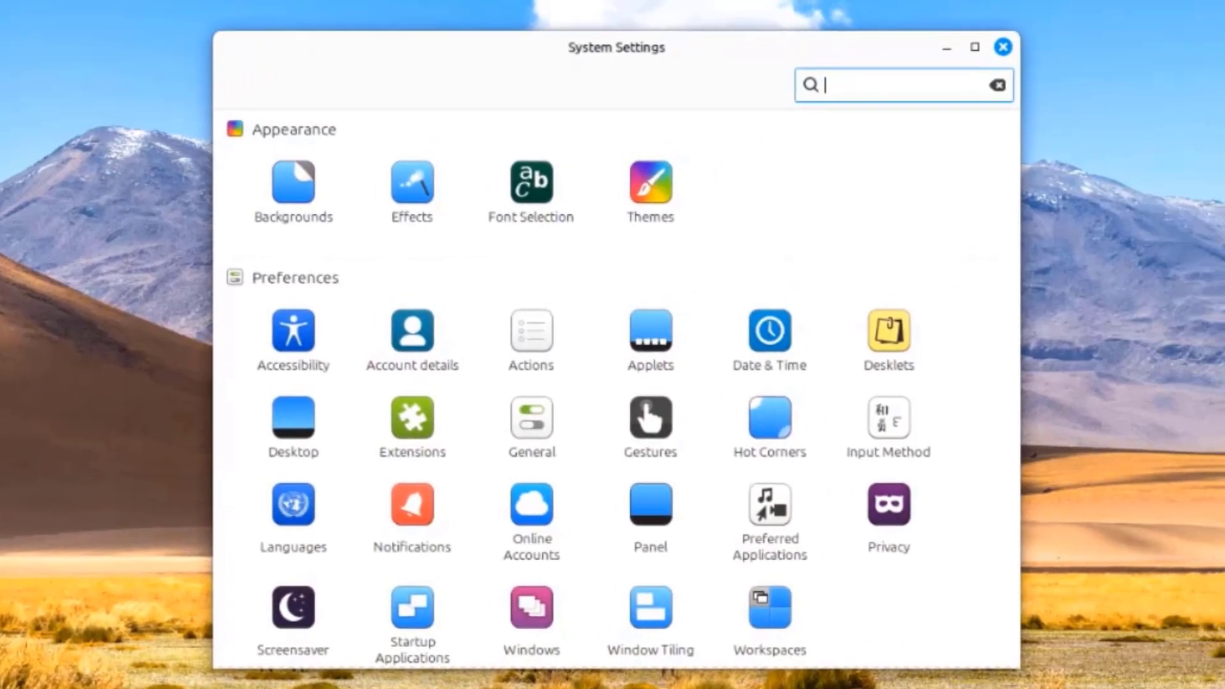
click(664, 195)
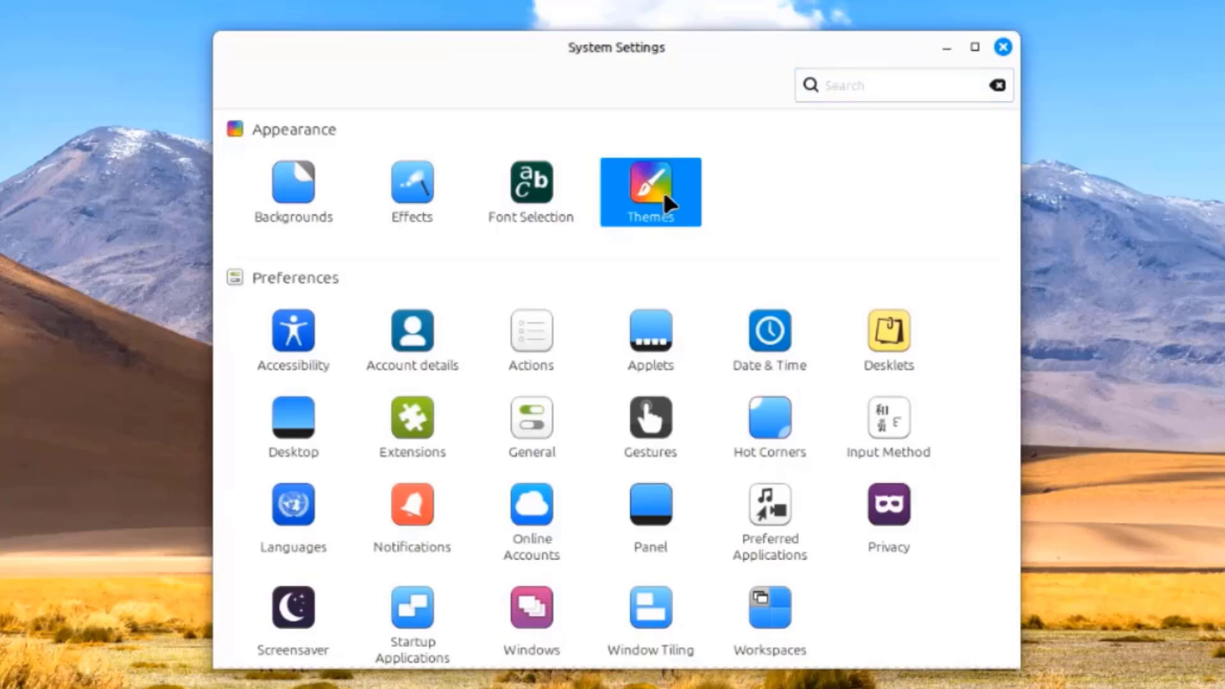
click(677, 262)
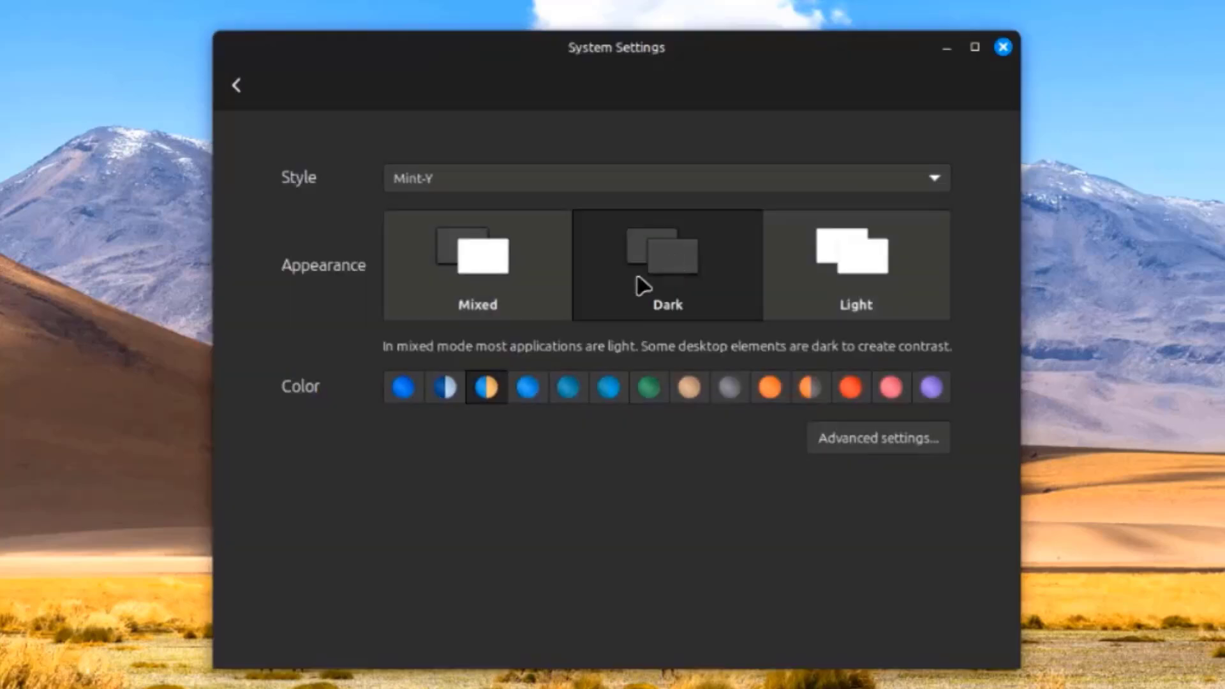
click(650, 387)
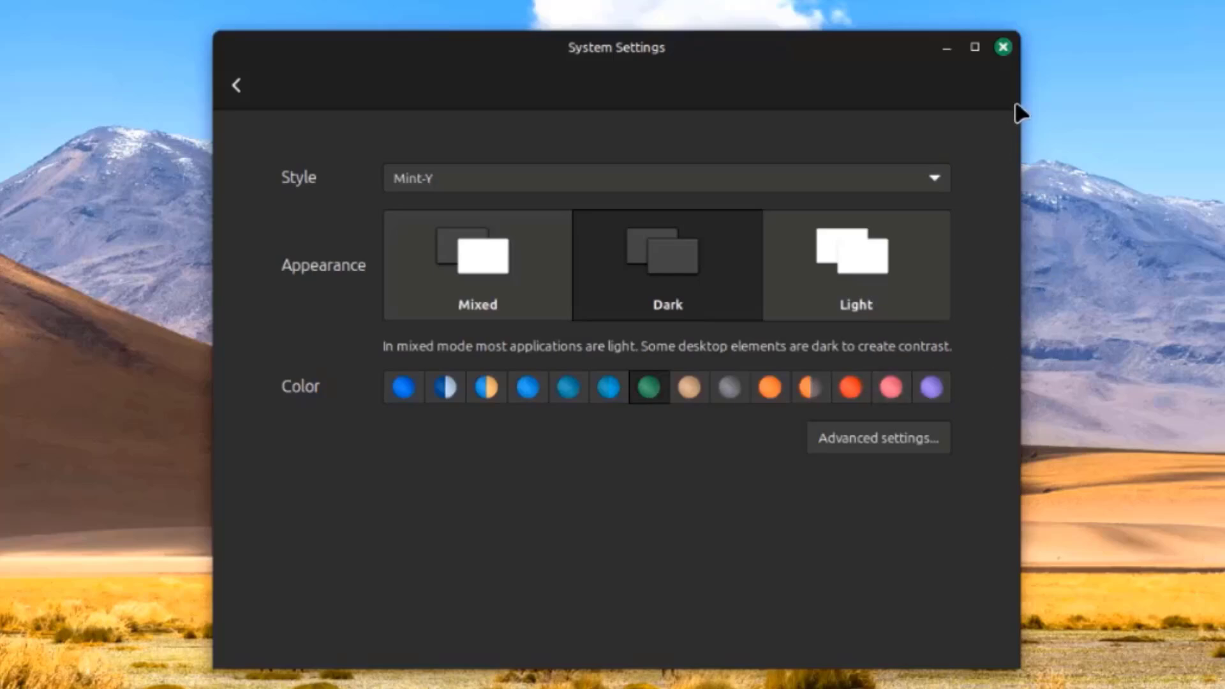
click(1002, 47)
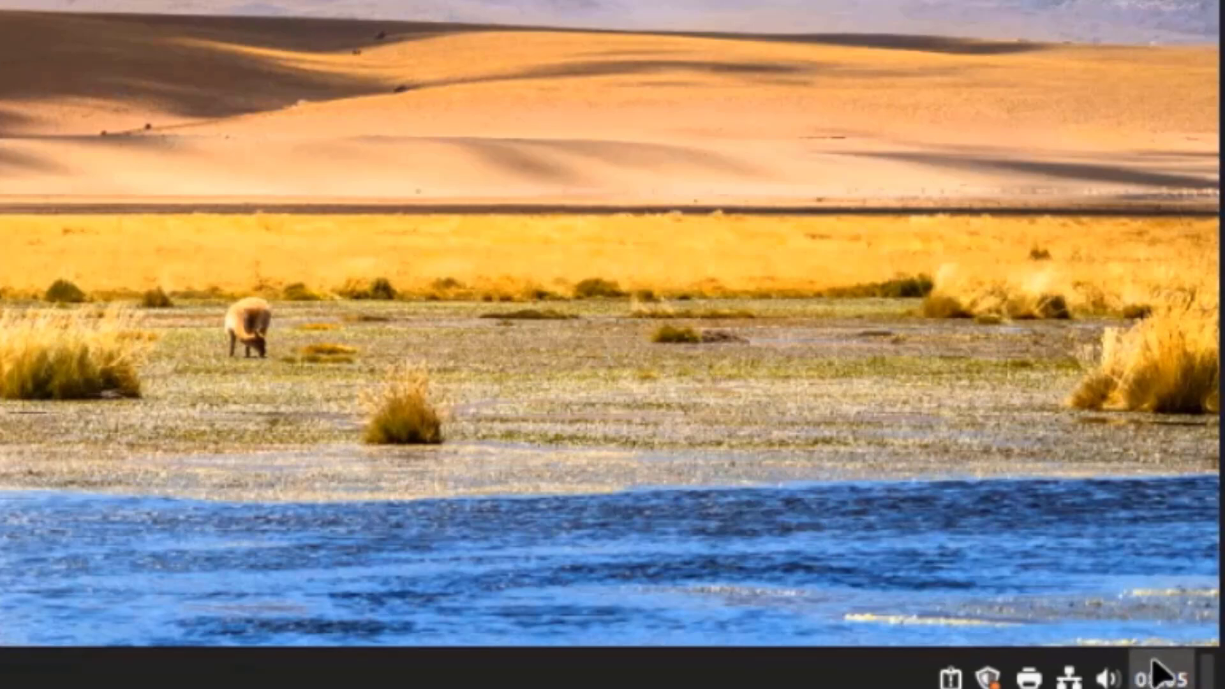
Check the calendar and Date & Time settings, leaving first day of week at locale default
click(1185, 678)
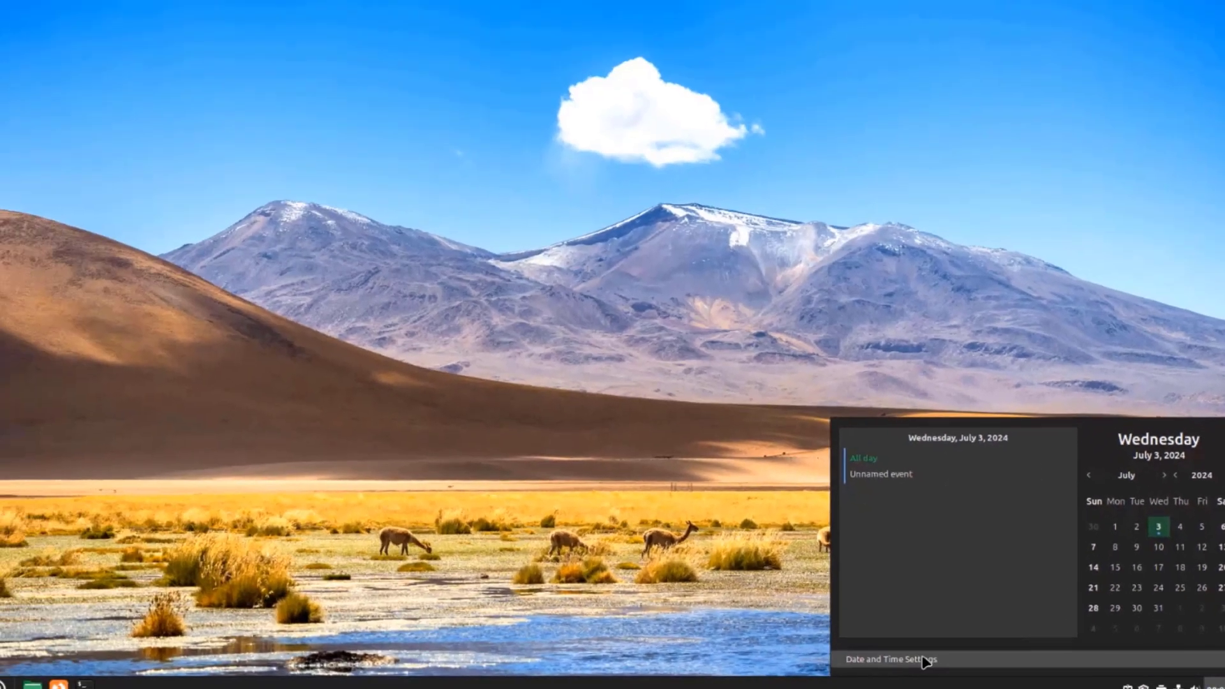
click(740, 635)
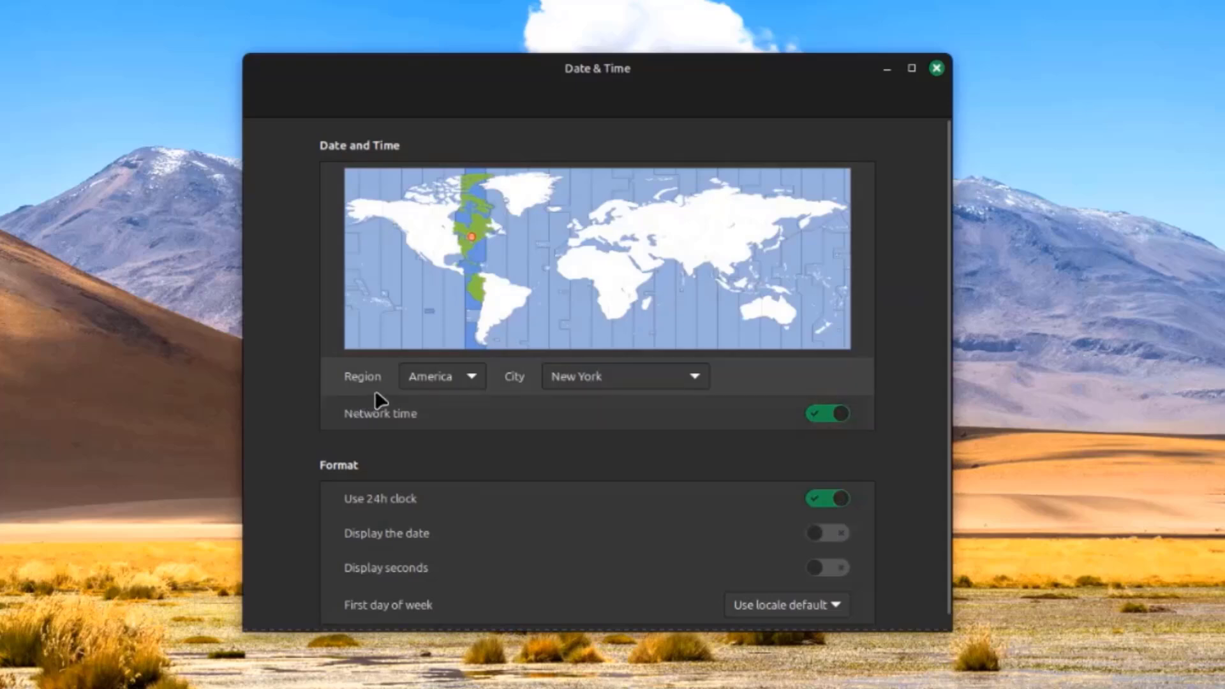
scroll(565, 423, down, 1)
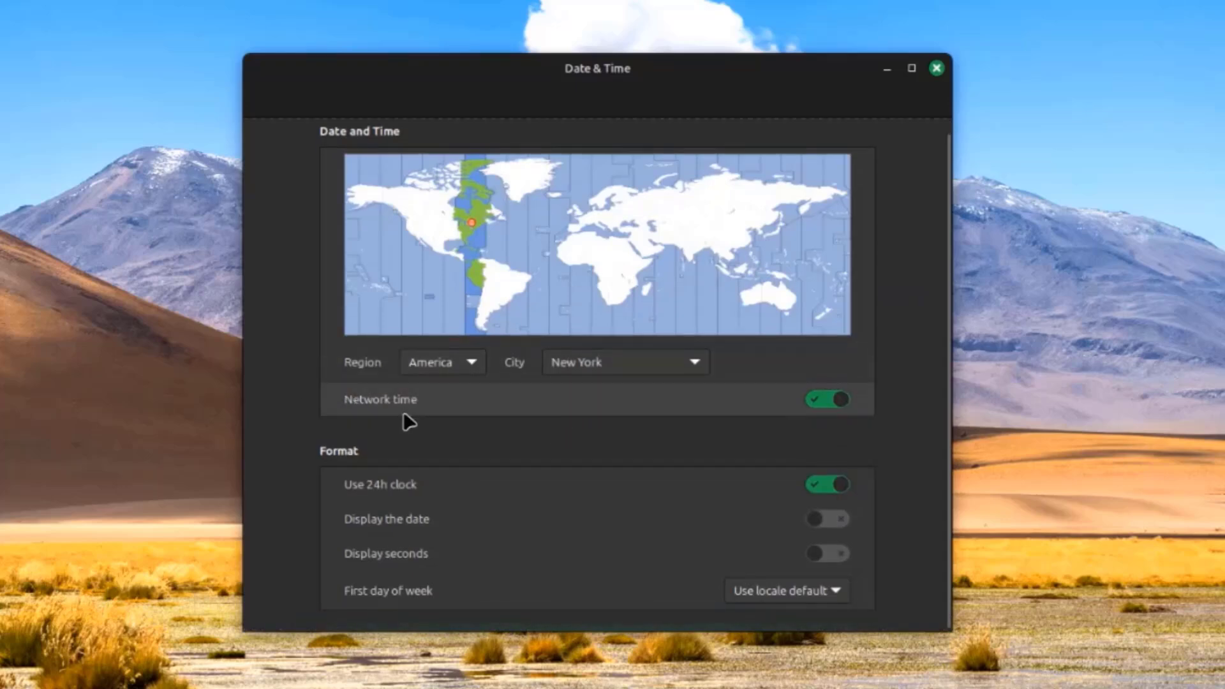
click(778, 587)
click(778, 587)
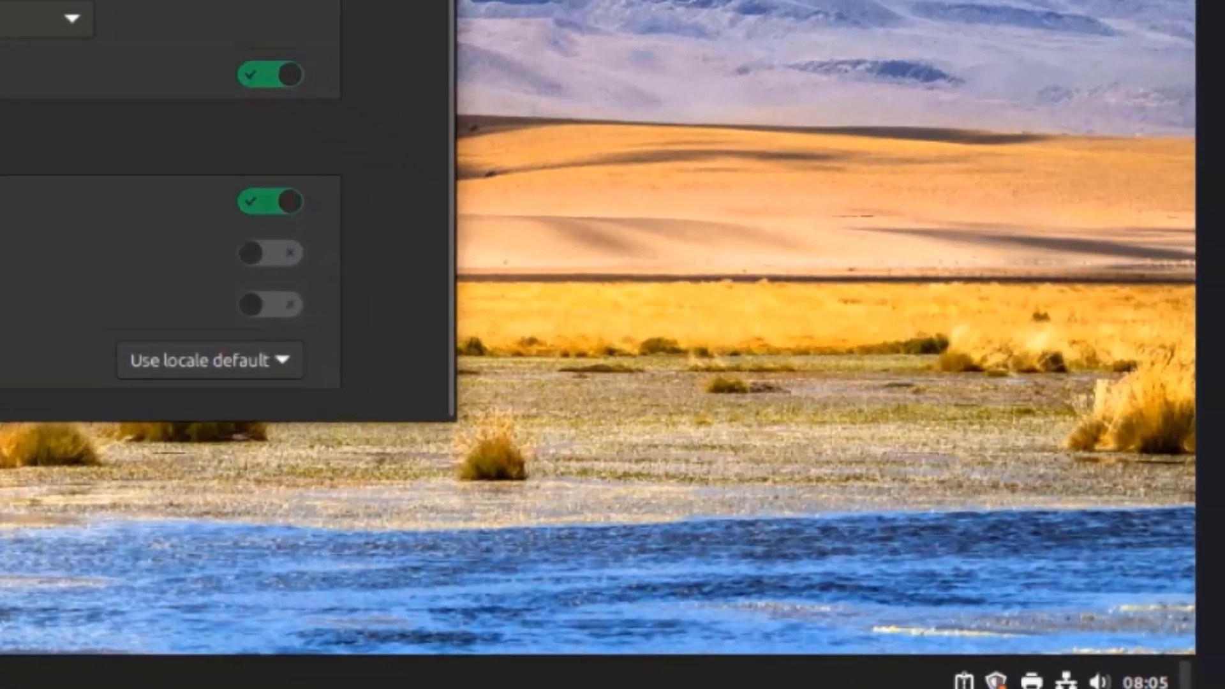
key(alt+F4)
Set sound output to the HDMI / DisplayPort device in Sound Settings
click(1089, 674)
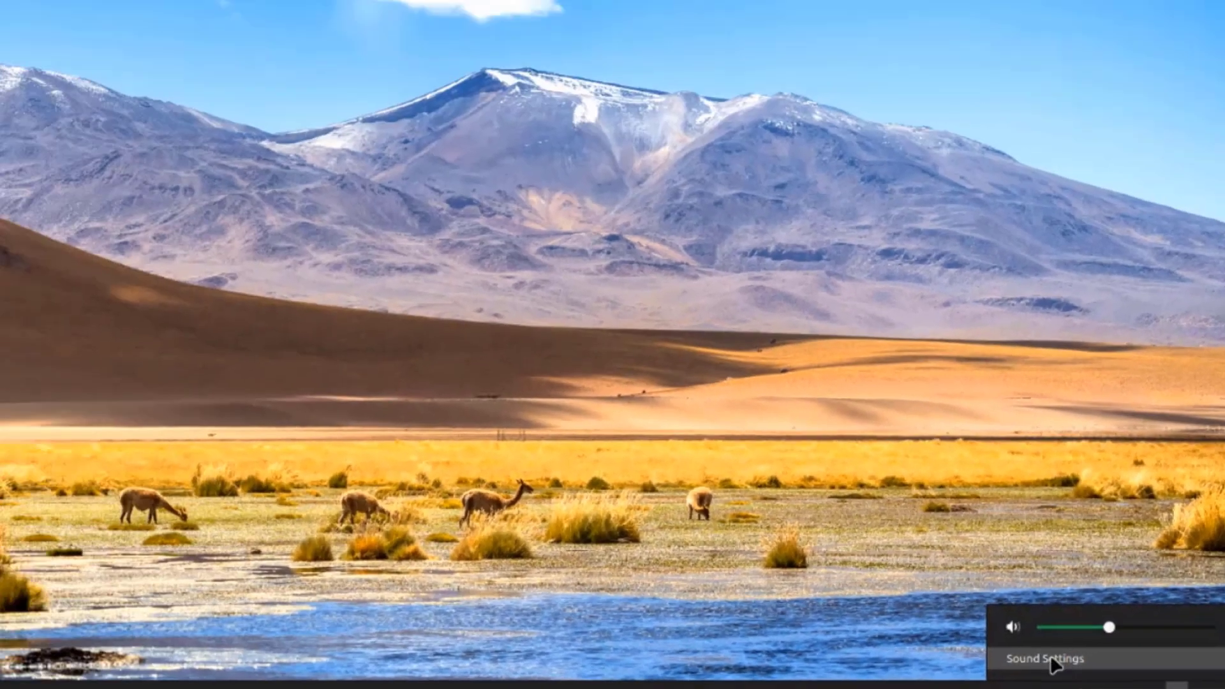
click(896, 617)
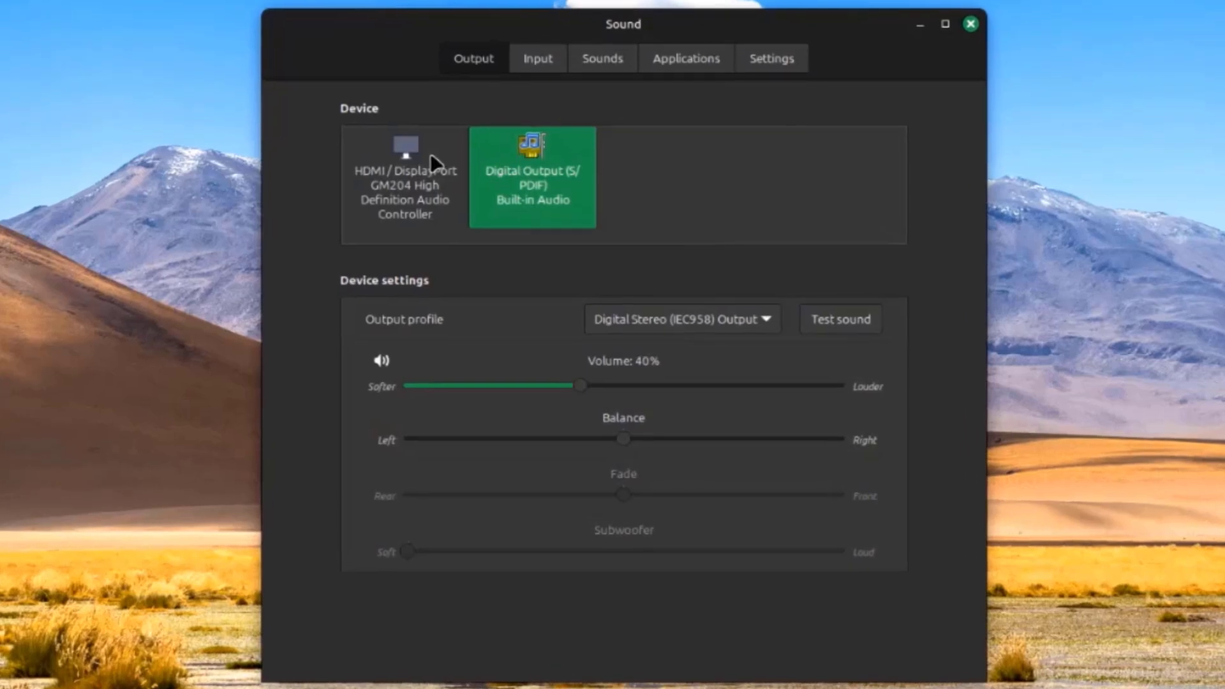
click(416, 176)
click(529, 175)
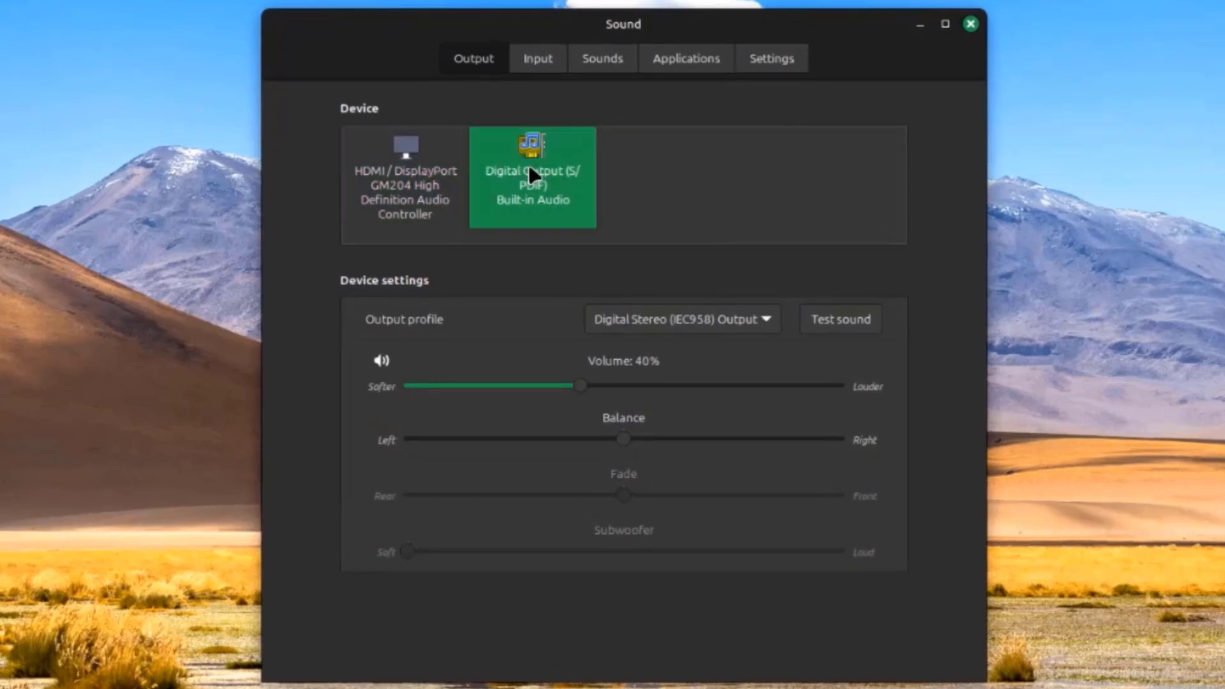
click(451, 174)
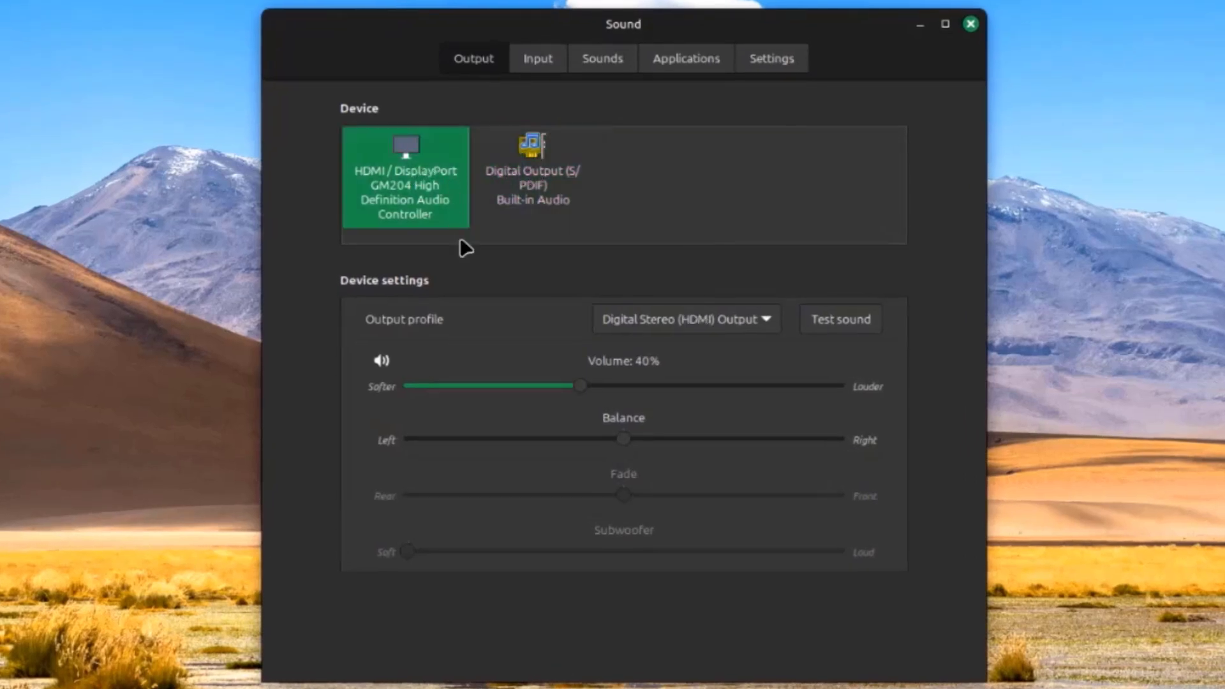
Look over the Input devices and system event Sounds tabs
click(560, 60)
click(596, 59)
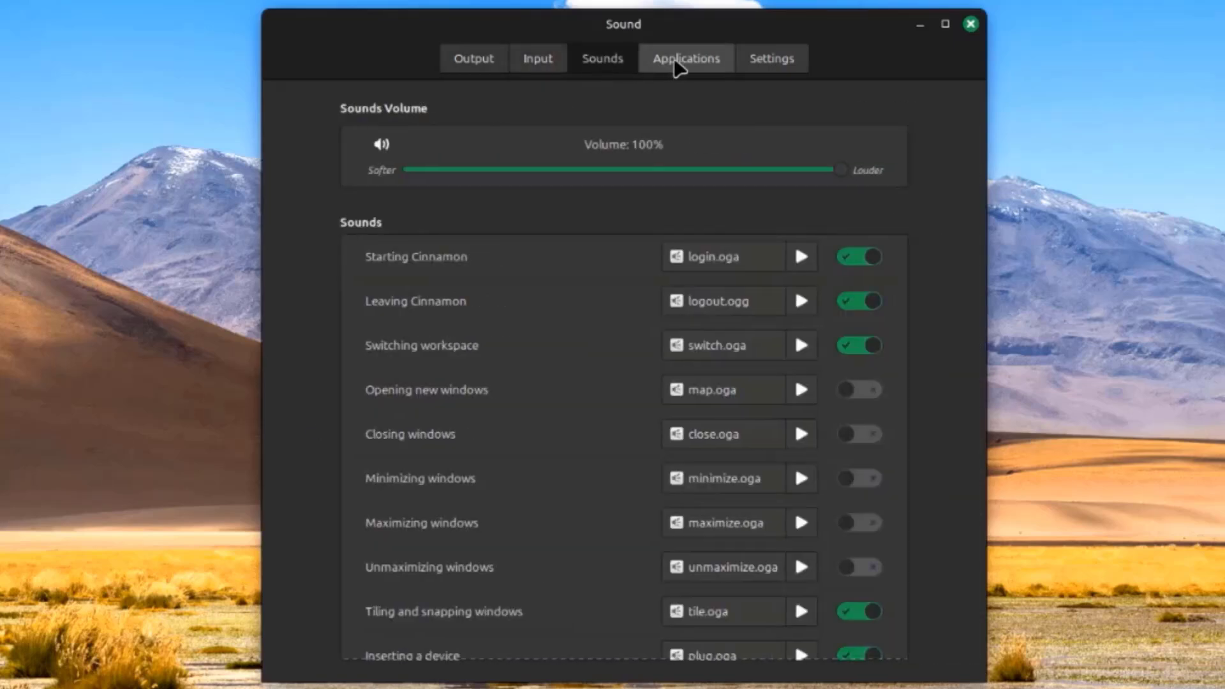
scroll(510, 345, down, 3)
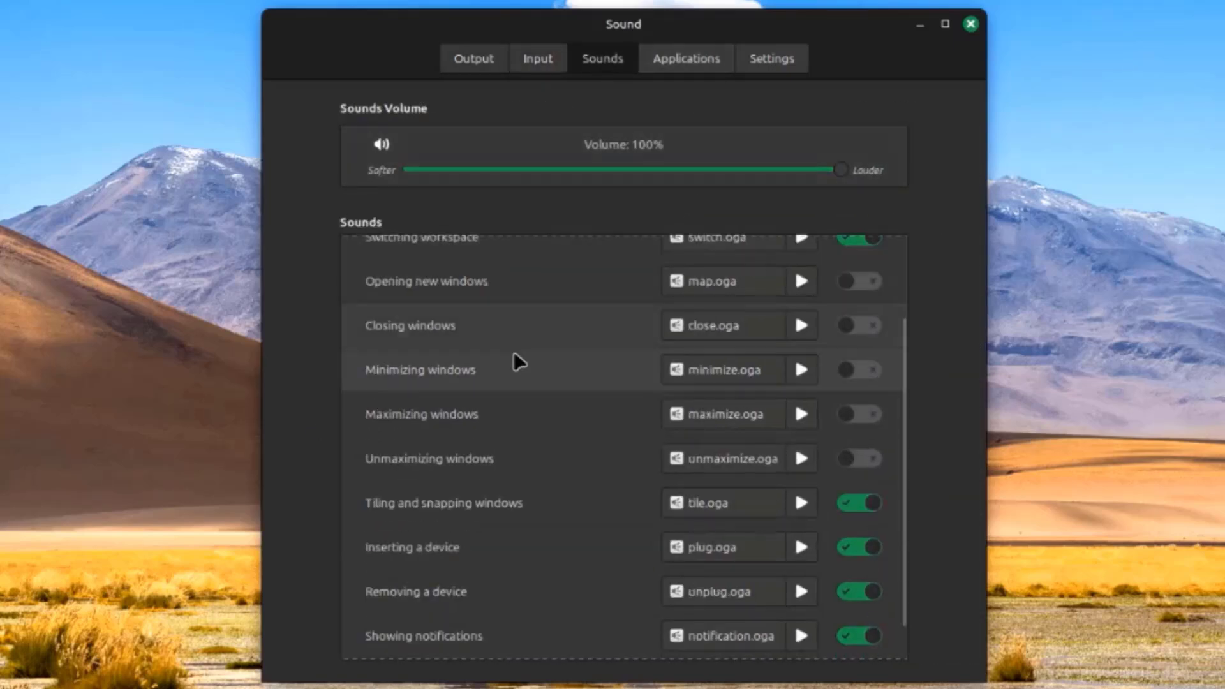
scroll(520, 363, down, 1)
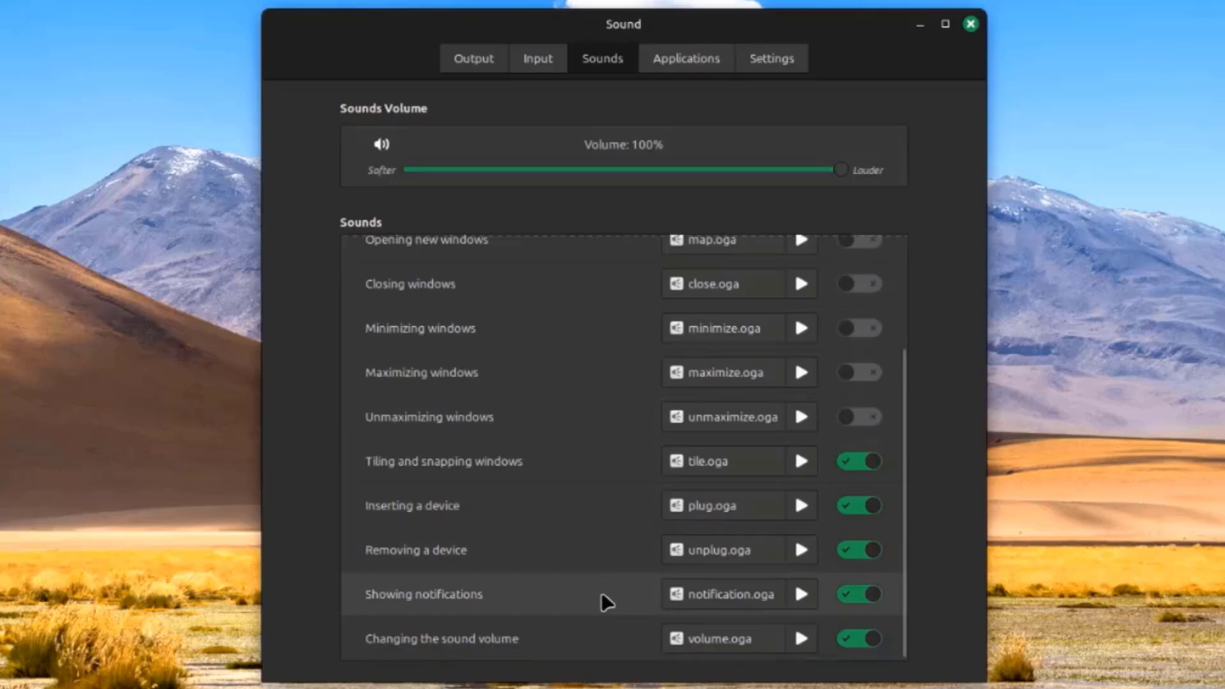
scroll(587, 358, up, 4)
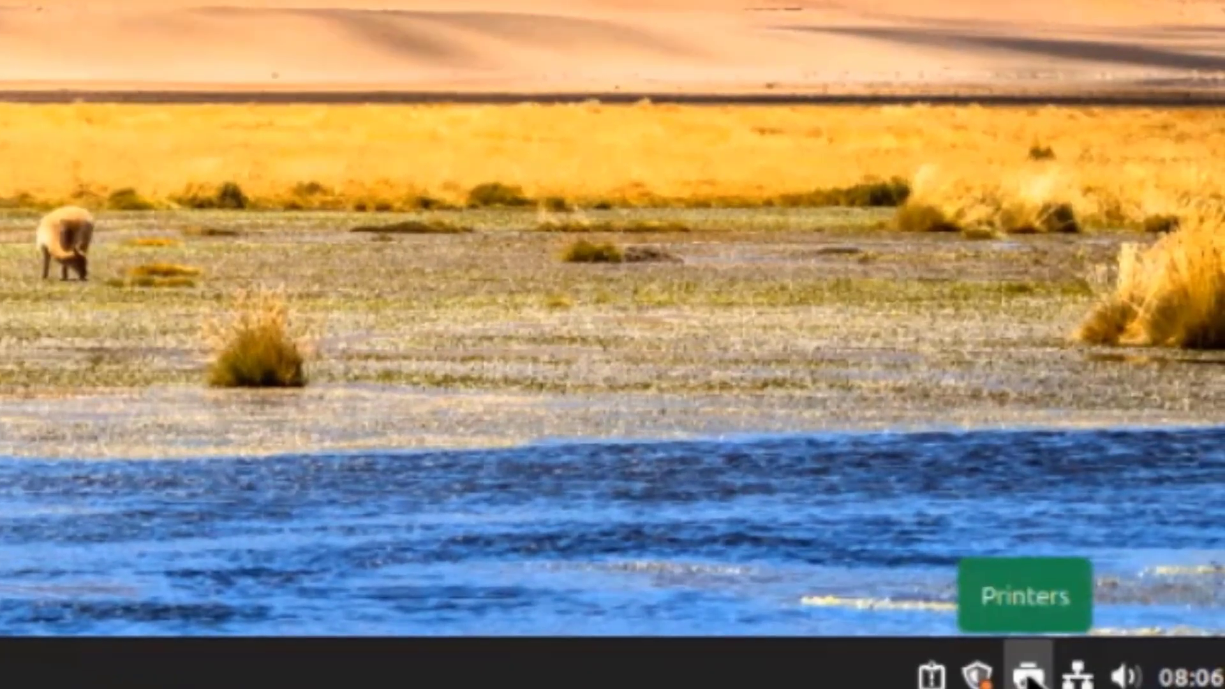
Dismiss Update Manager's welcome screen and review the 22 available updates
click(1028, 676)
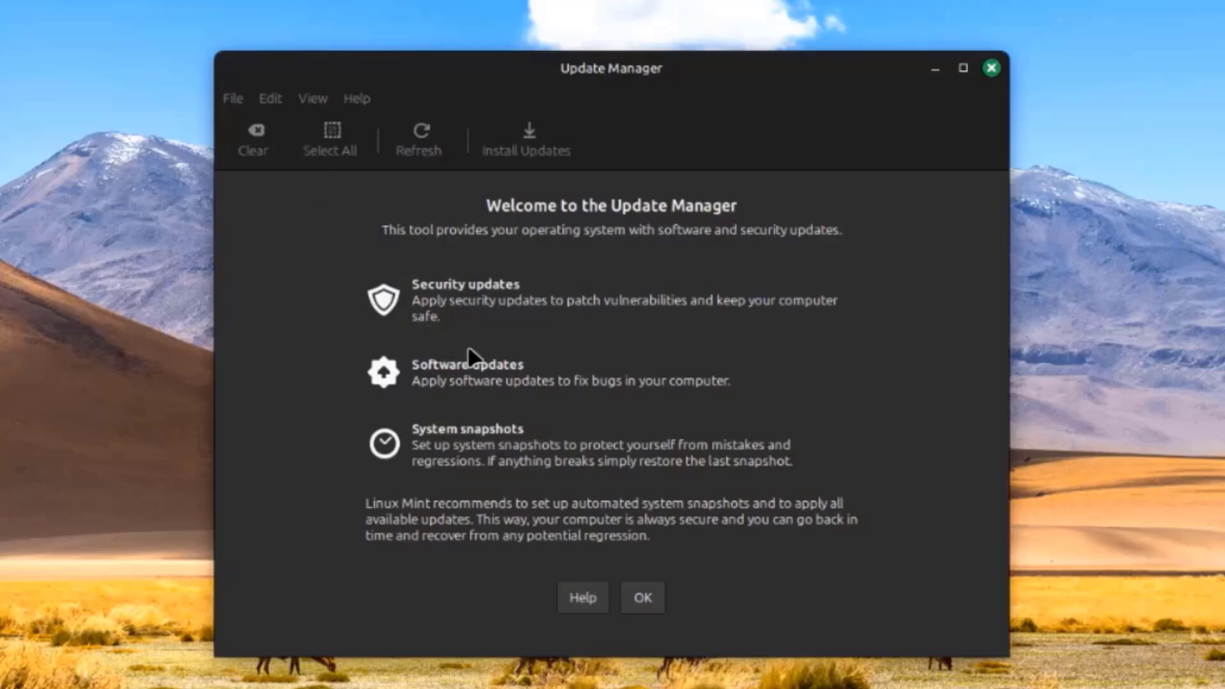
click(642, 597)
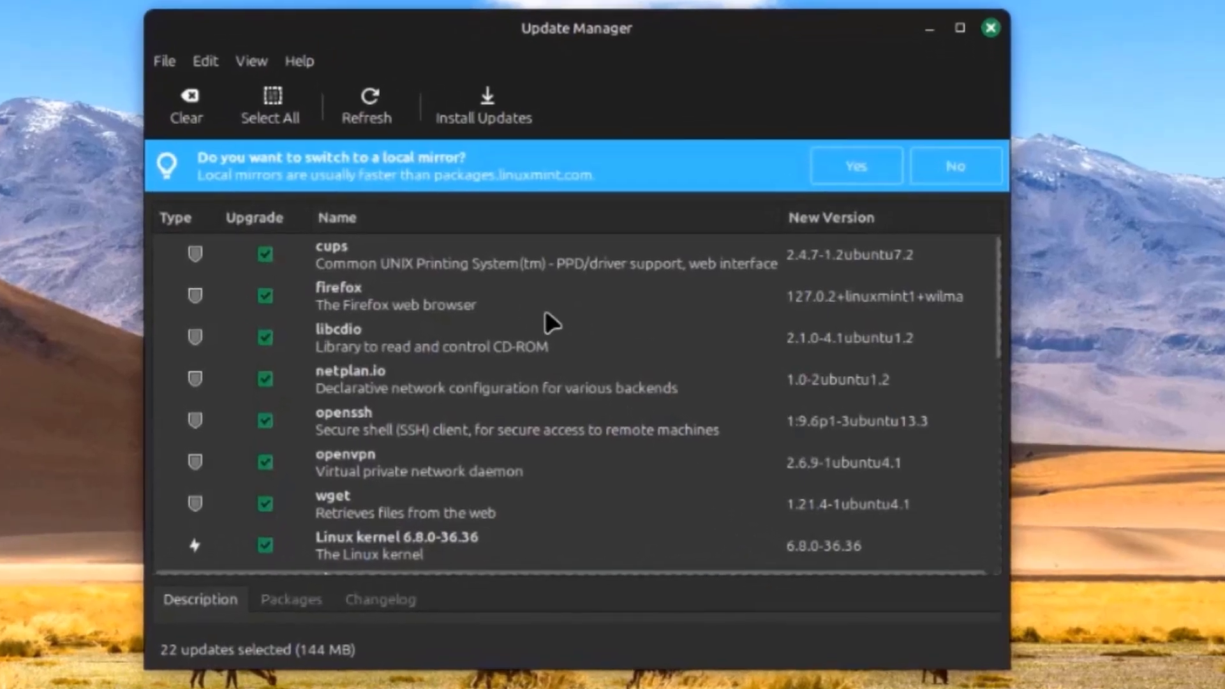
scroll(546, 312, down, 10)
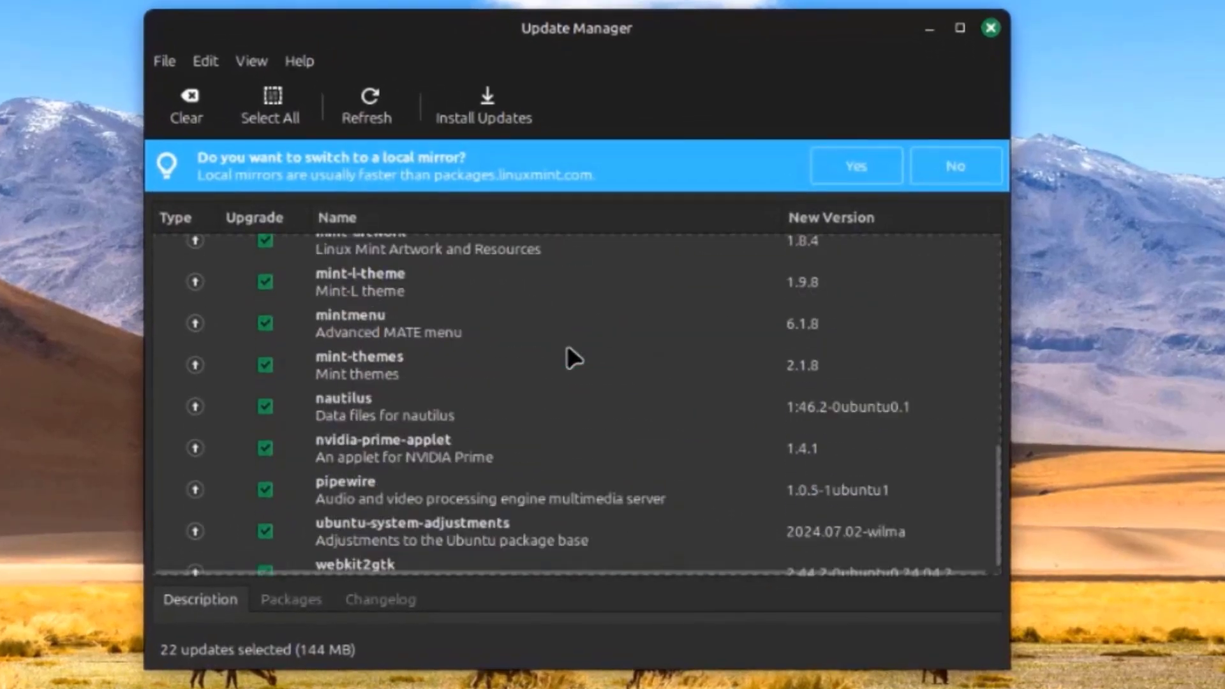
scroll(579, 356, up, 5)
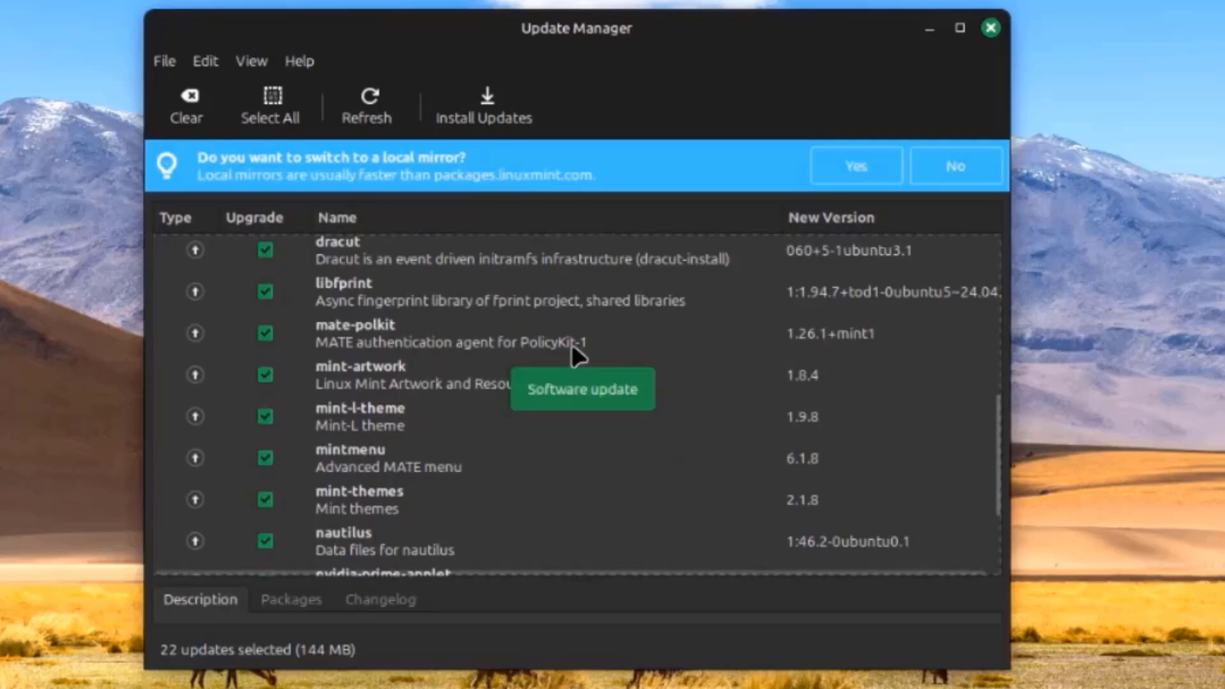
Install the updates, accepting the extra kernel packages and authorizing with the account password
click(479, 94)
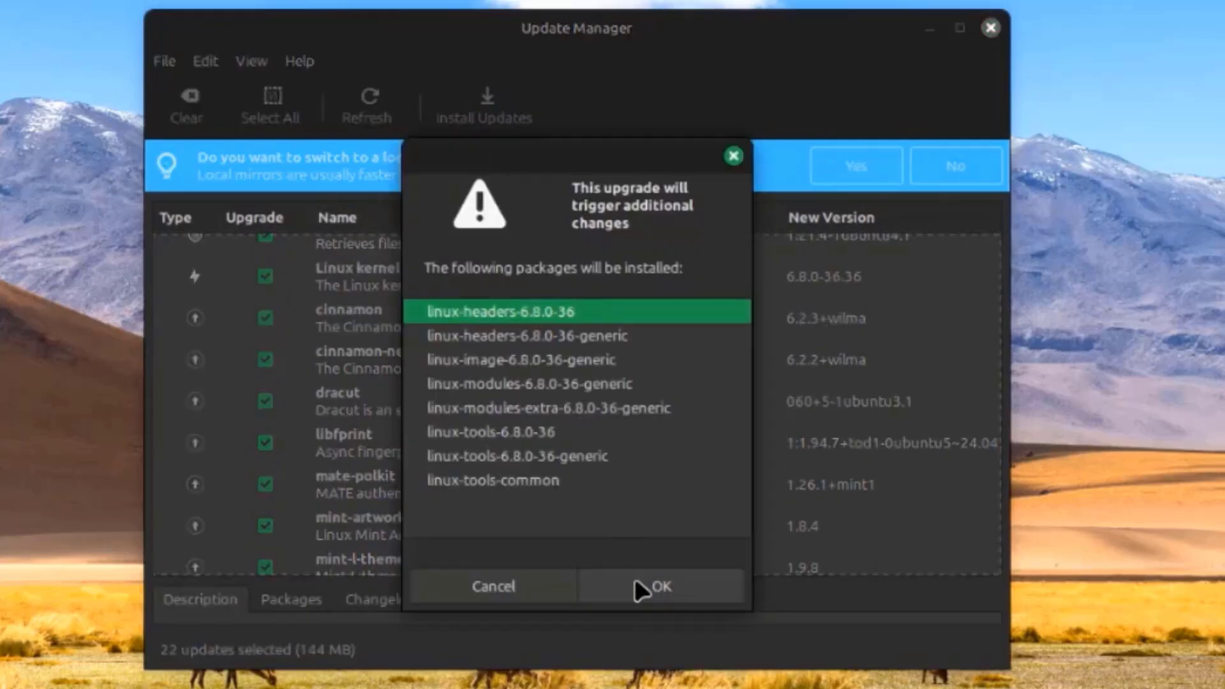
click(661, 586)
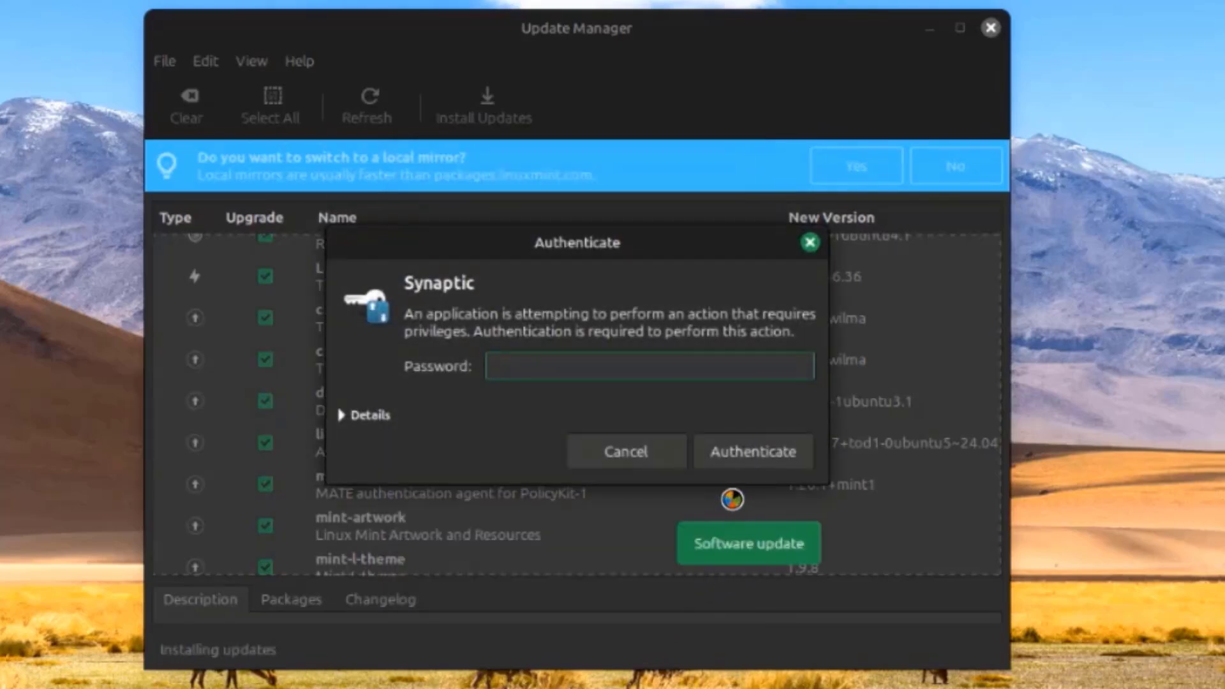
text(****)
key(Return)
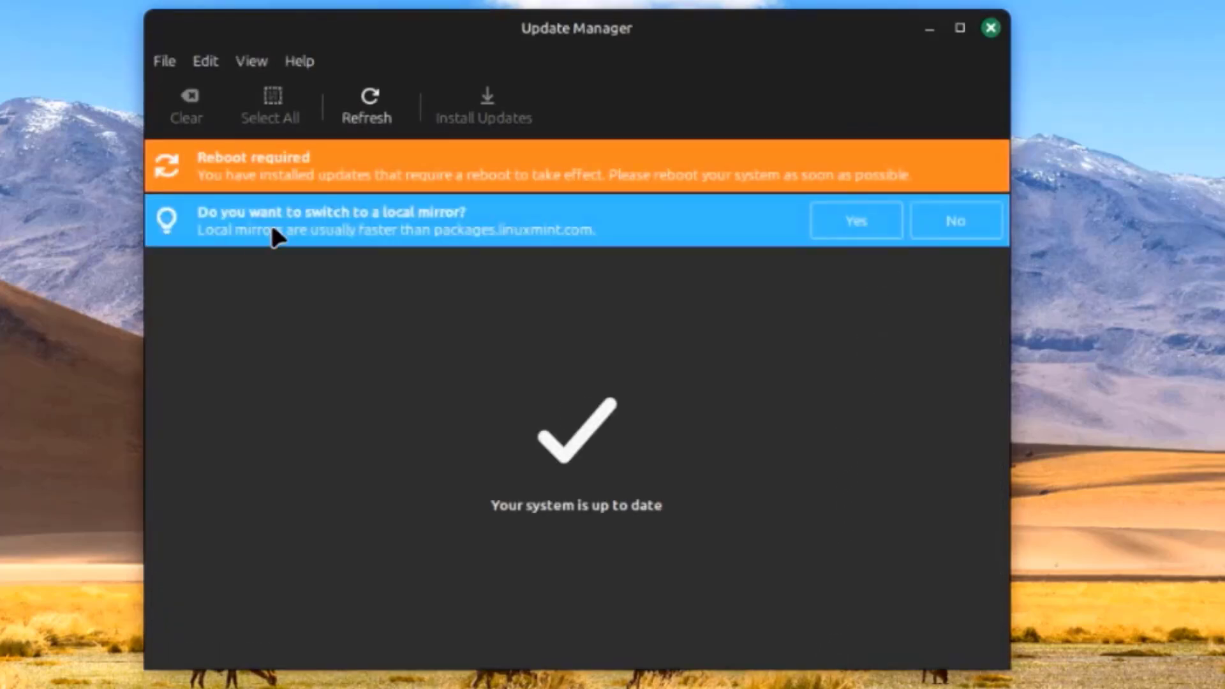
Accept the local mirror prompt, authenticate, close Software Sources and Update Manager, then open the panel menu
click(856, 233)
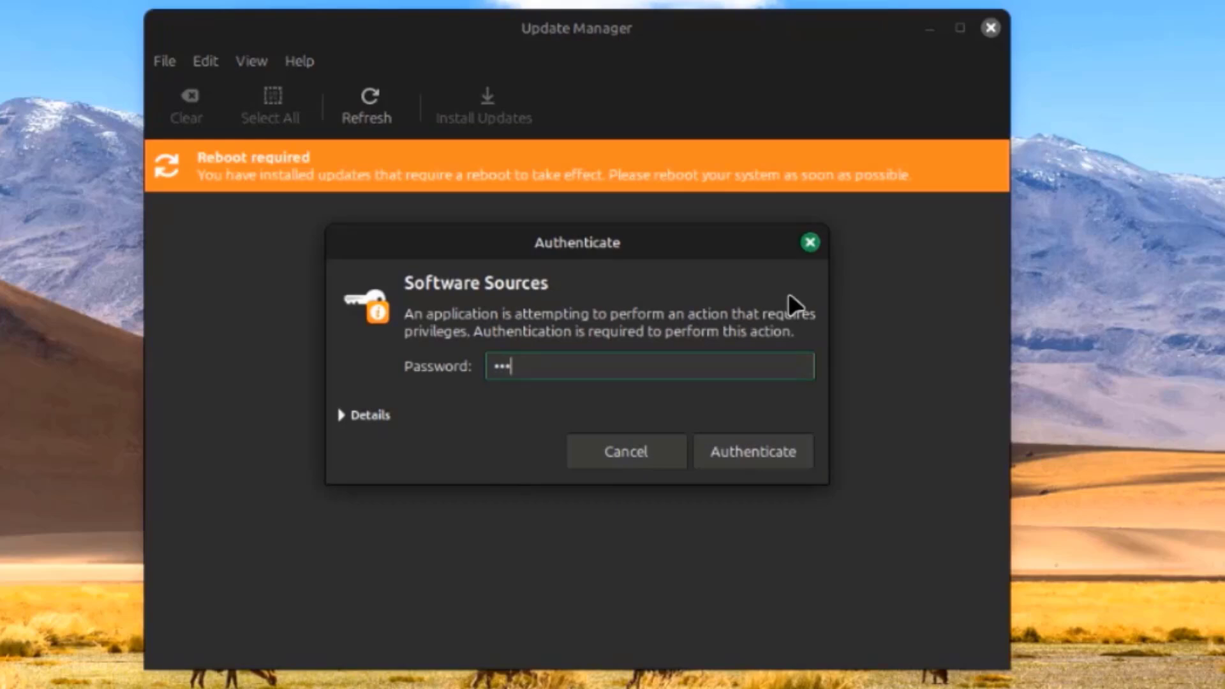
click(718, 446)
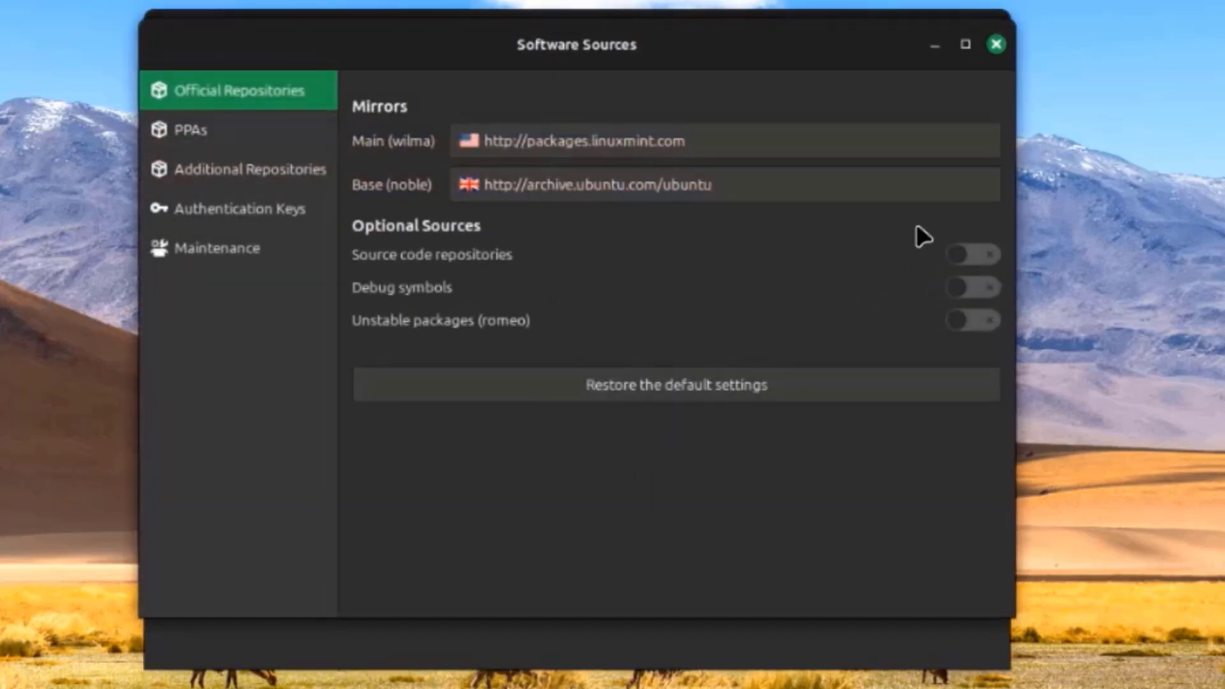
click(996, 45)
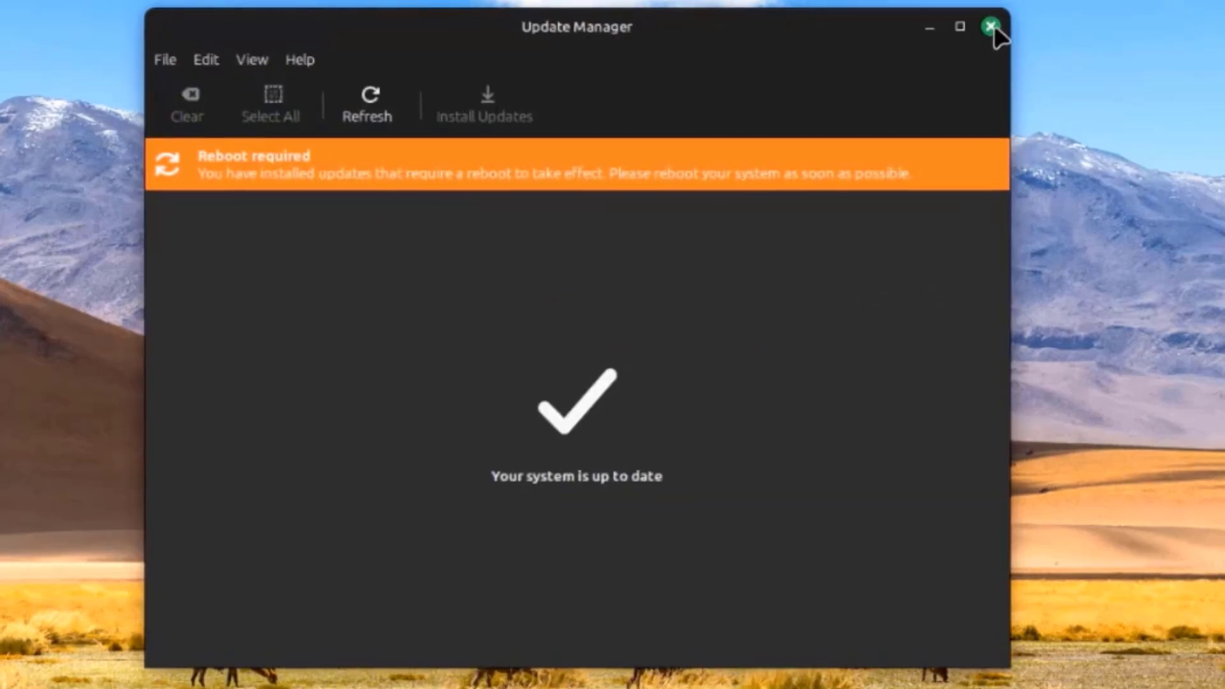
click(993, 25)
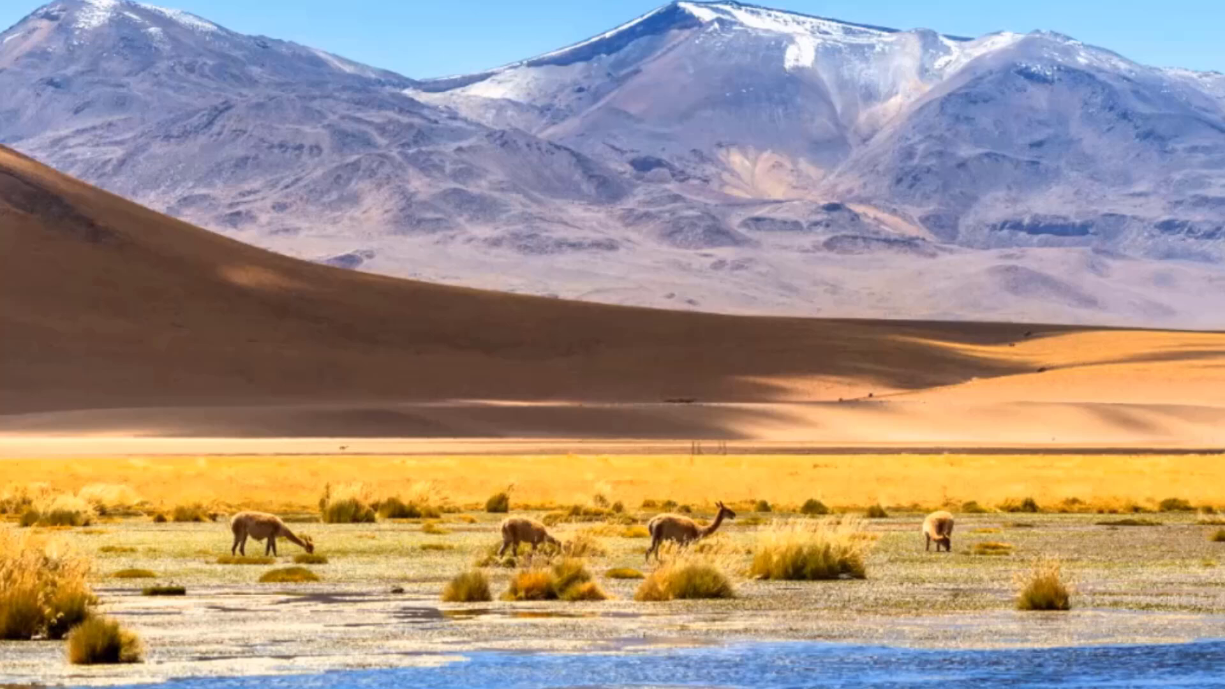
right_click(645, 676)
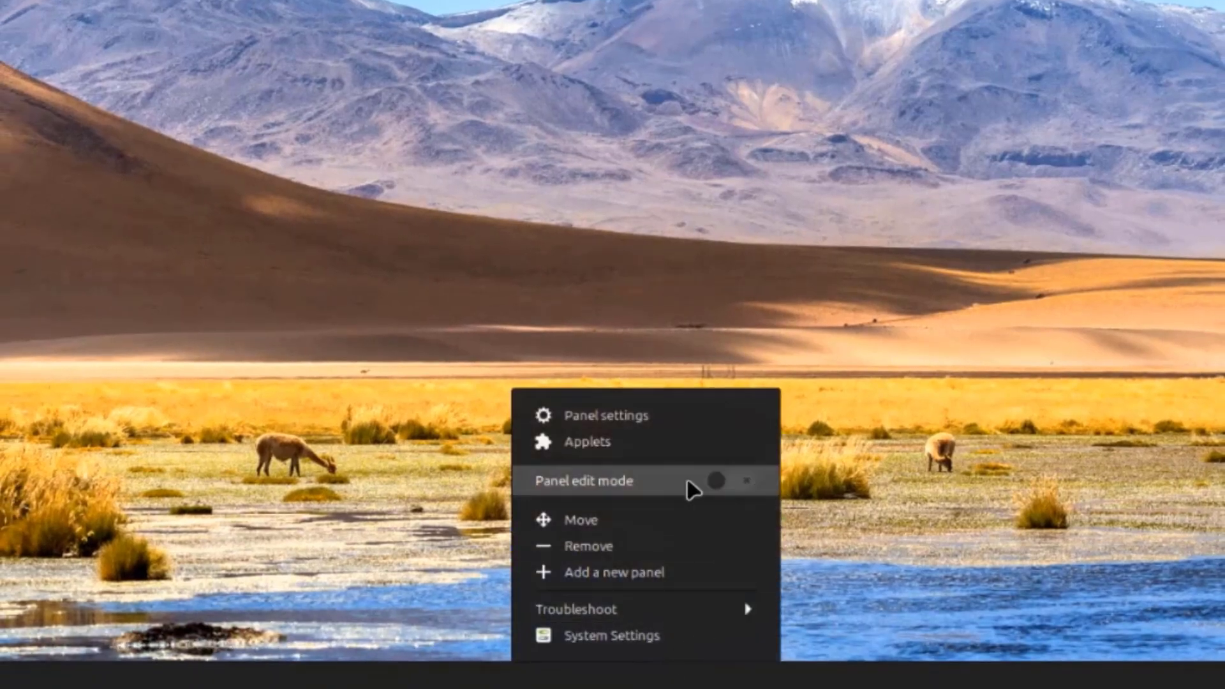
In Panel settings, switch visibility to Auto hide, then back to Always show panel
click(640, 425)
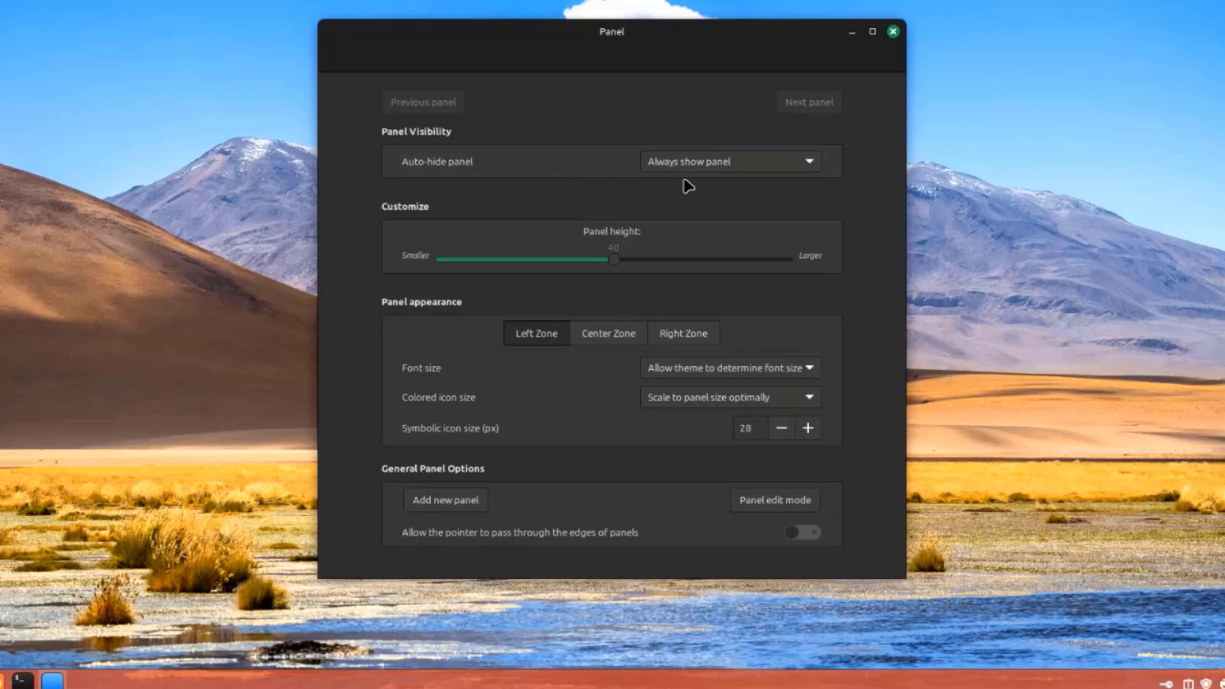
click(704, 164)
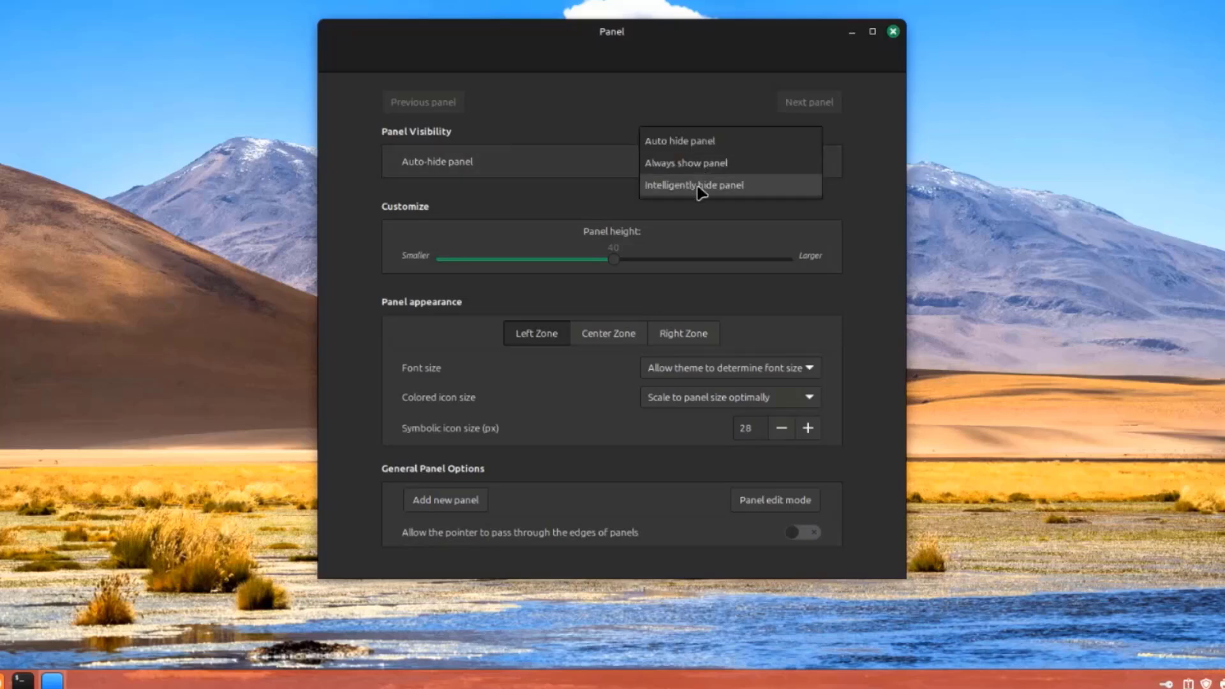
click(700, 145)
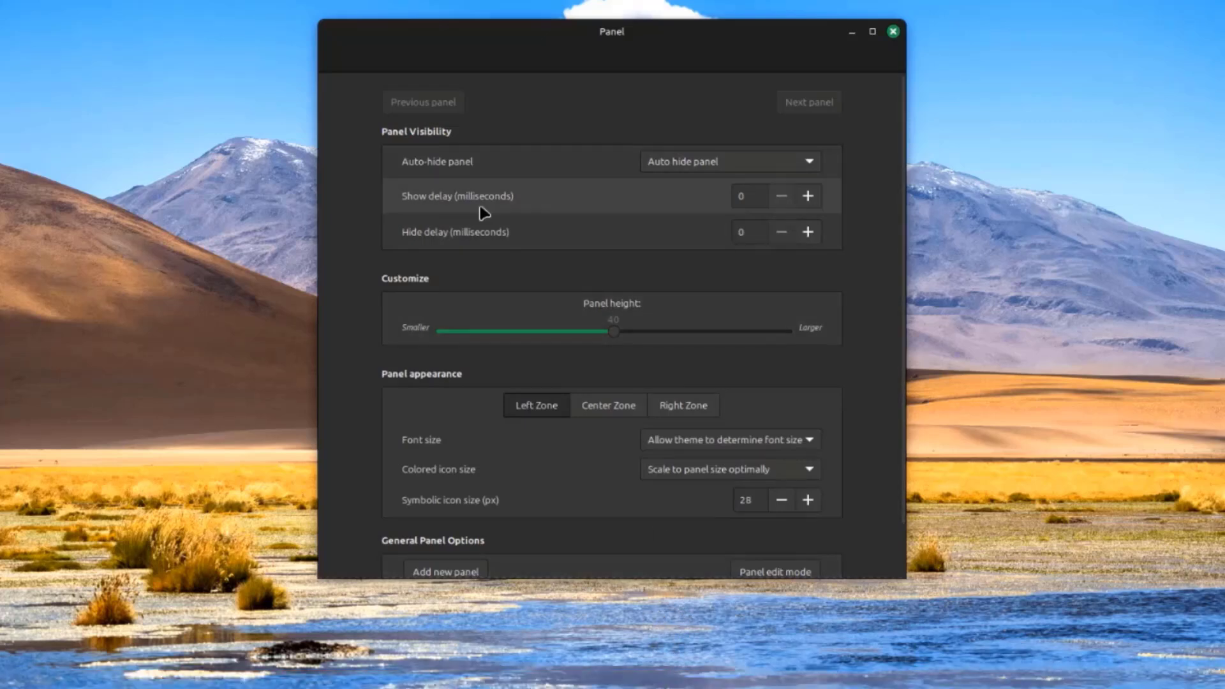
drag(615, 335, 670, 338)
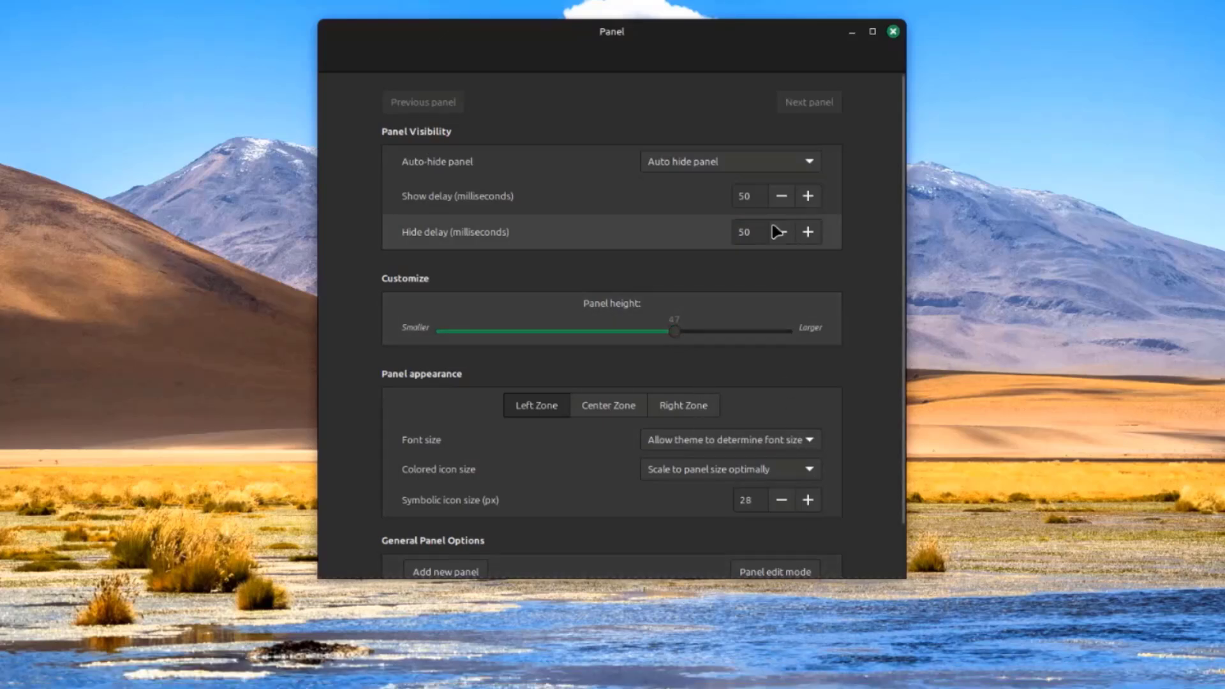
click(733, 161)
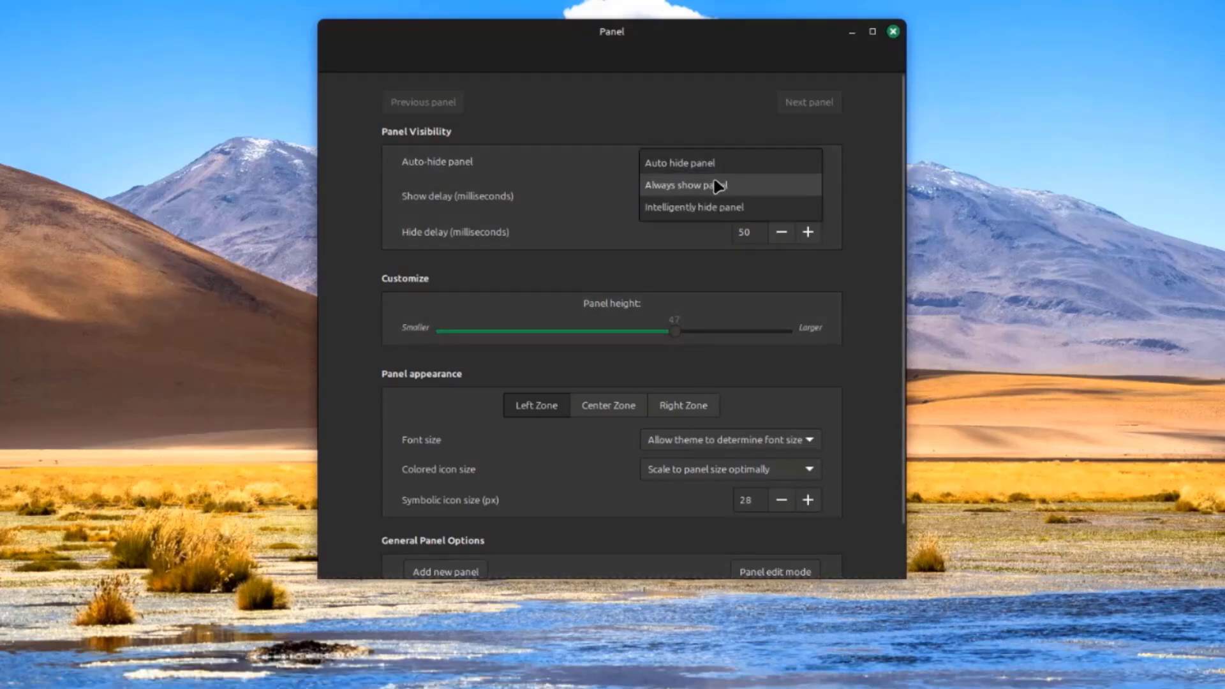
click(719, 186)
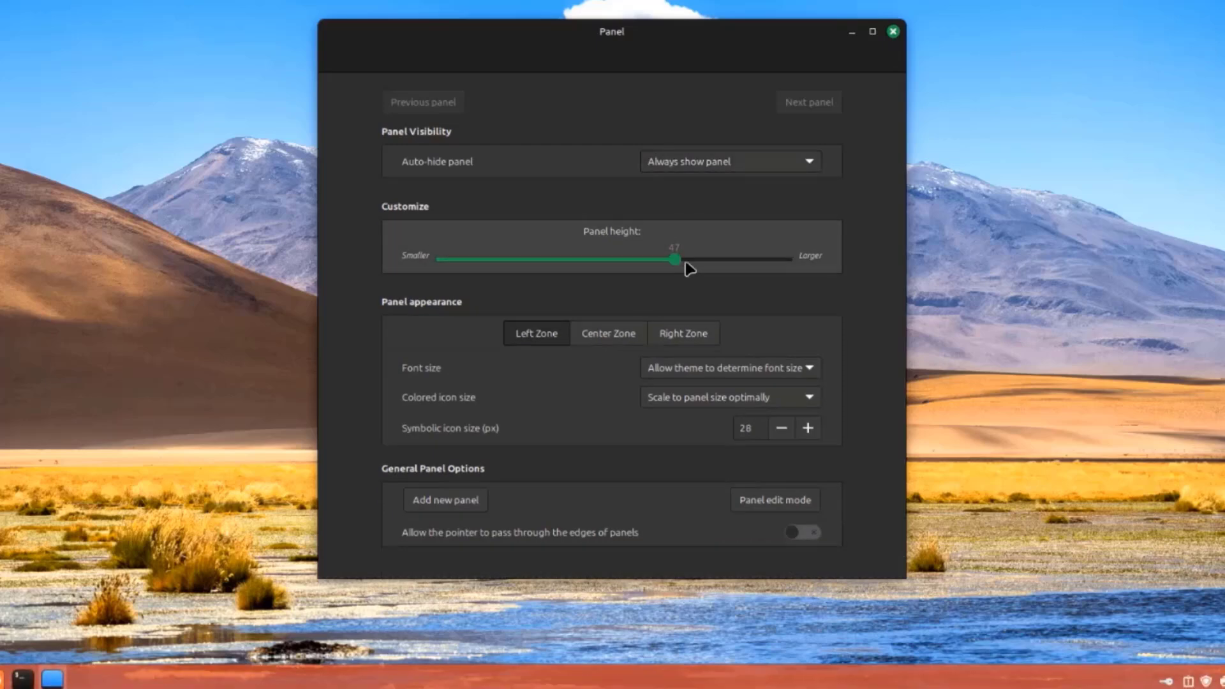
Set the panel height slider to 43
drag(688, 268, 762, 271)
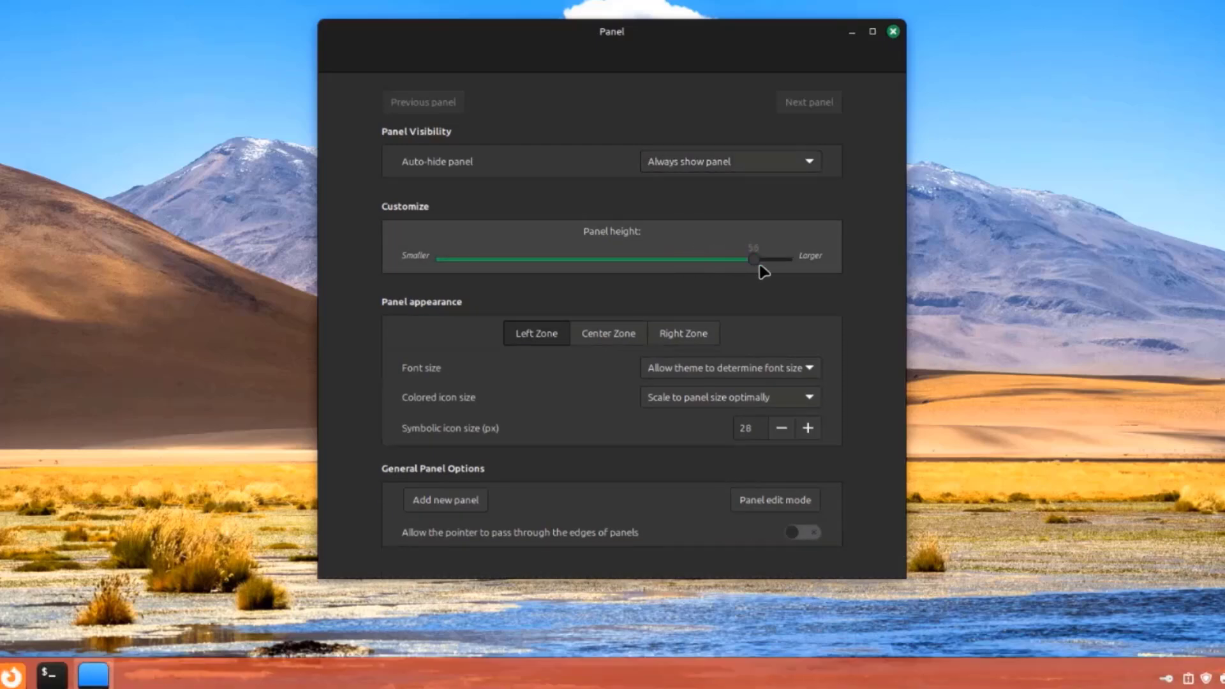
click(692, 262)
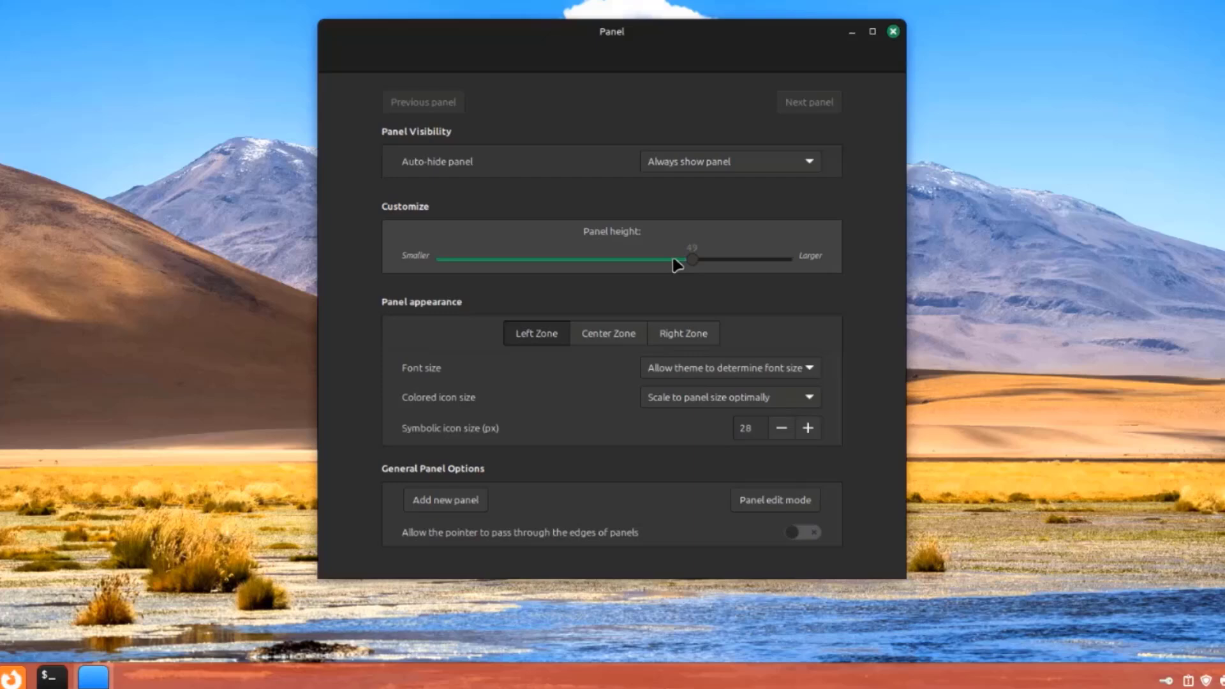
click(640, 262)
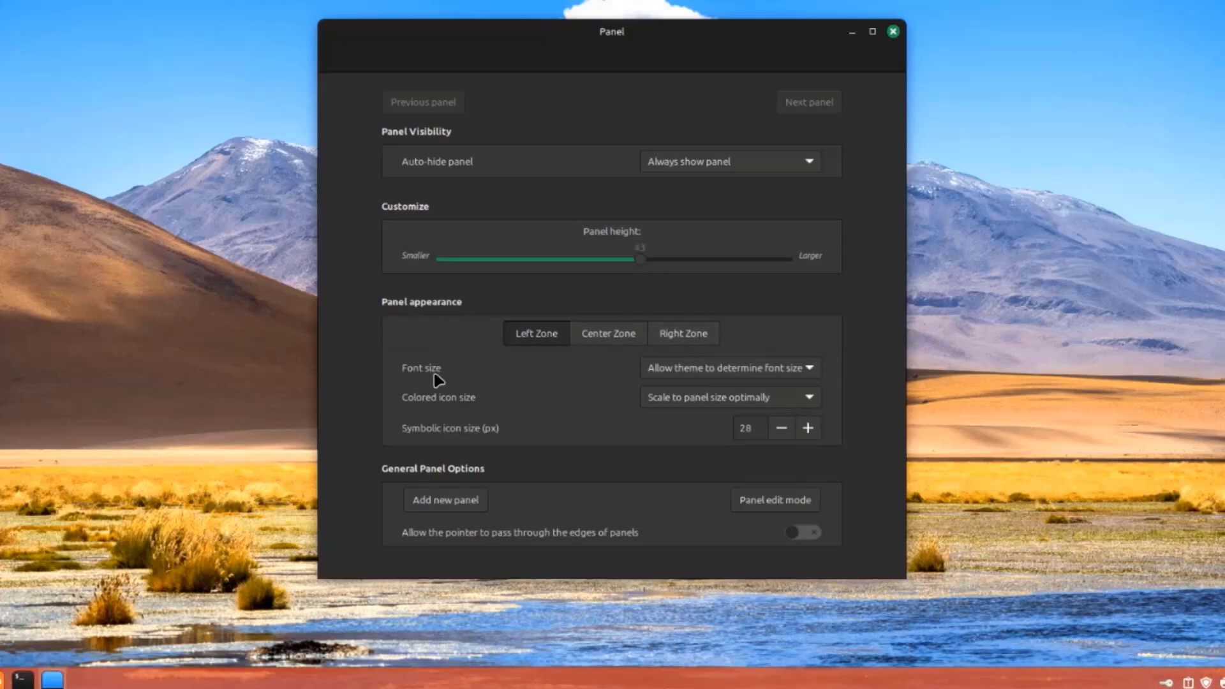
click(685, 364)
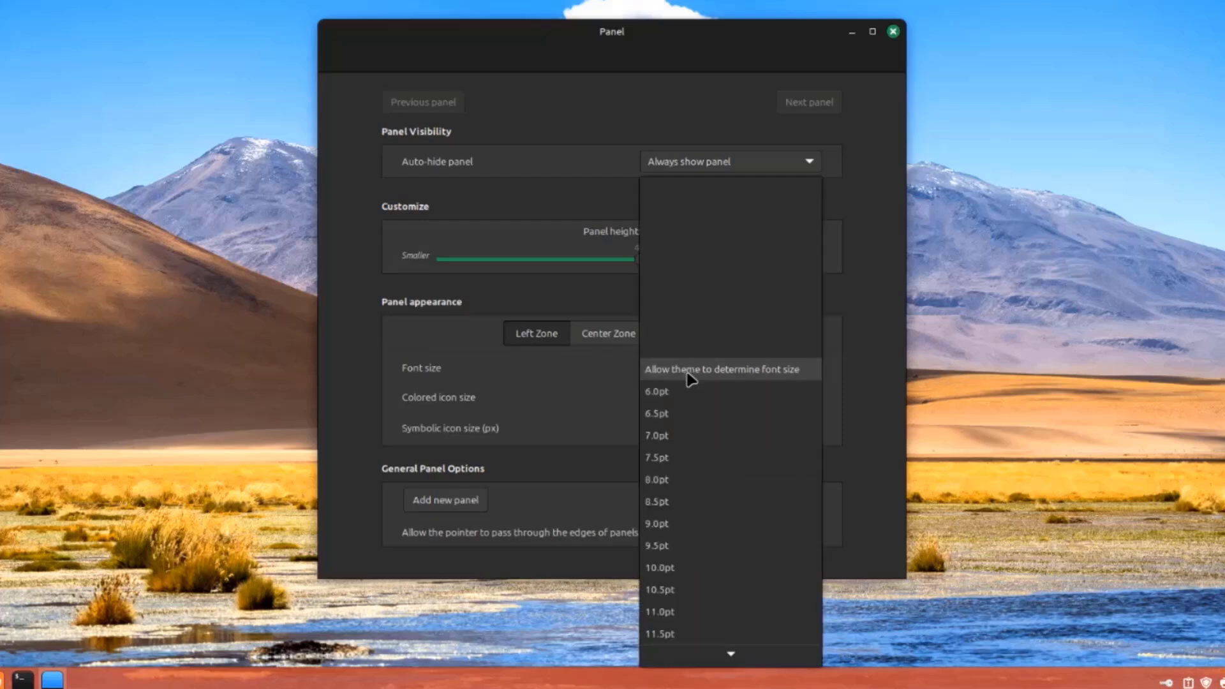
key(Escape)
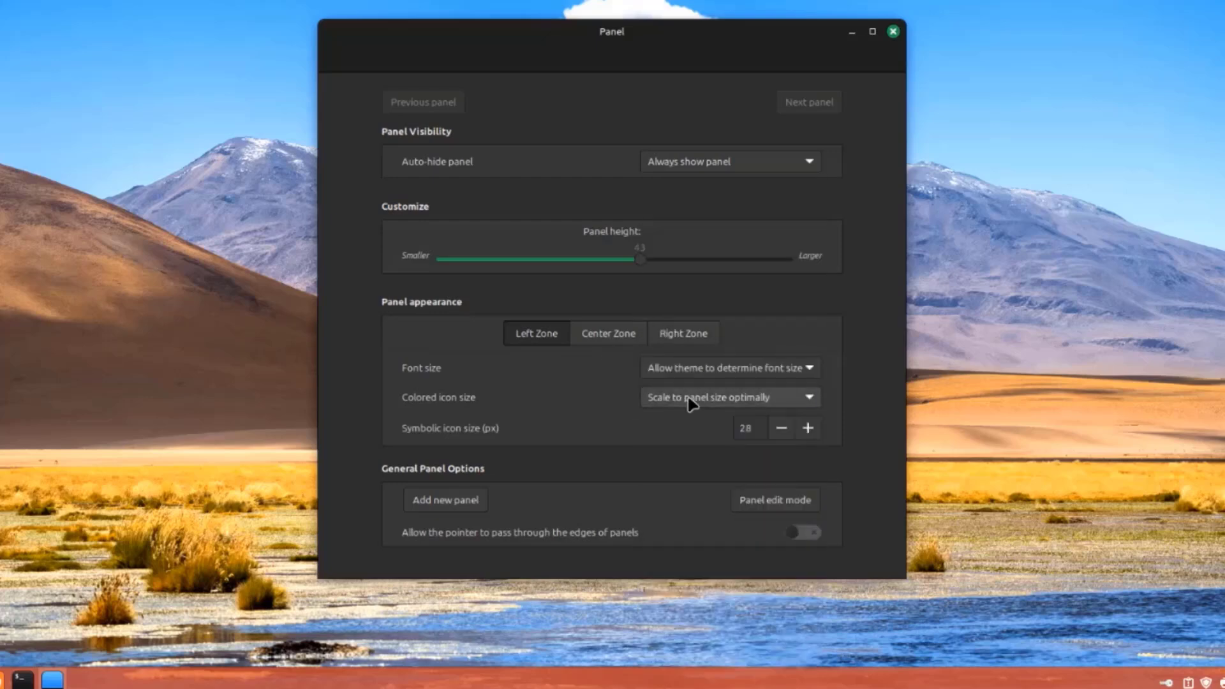
click(691, 401)
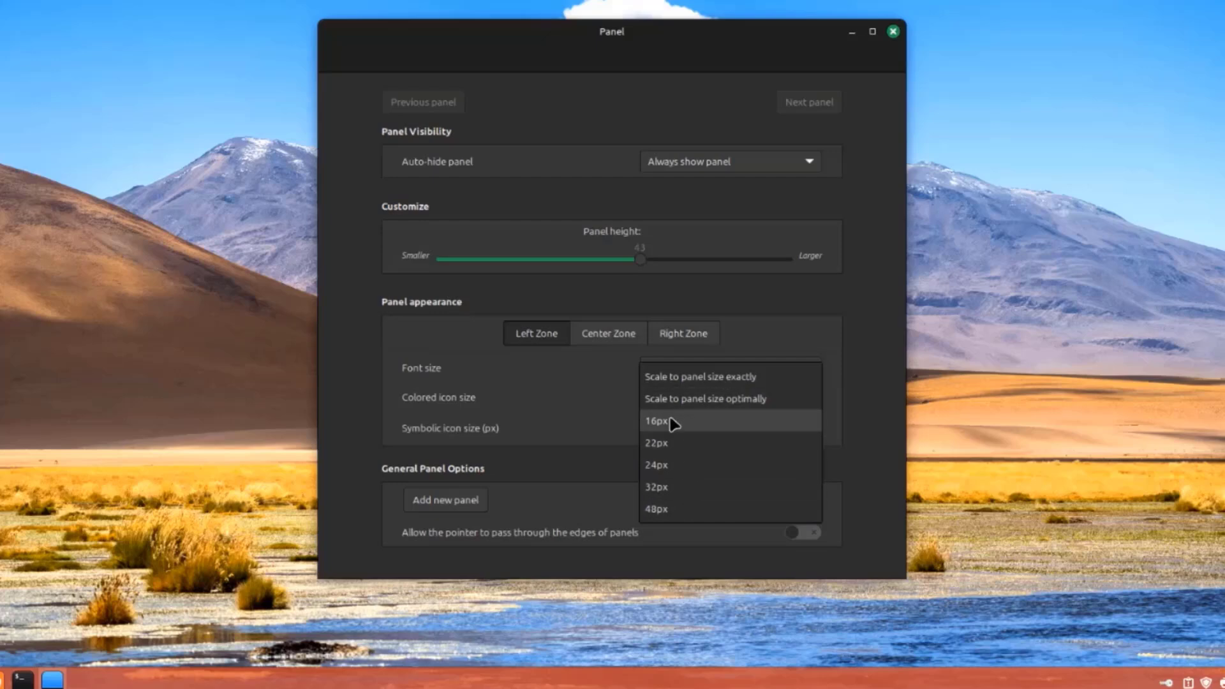
click(624, 421)
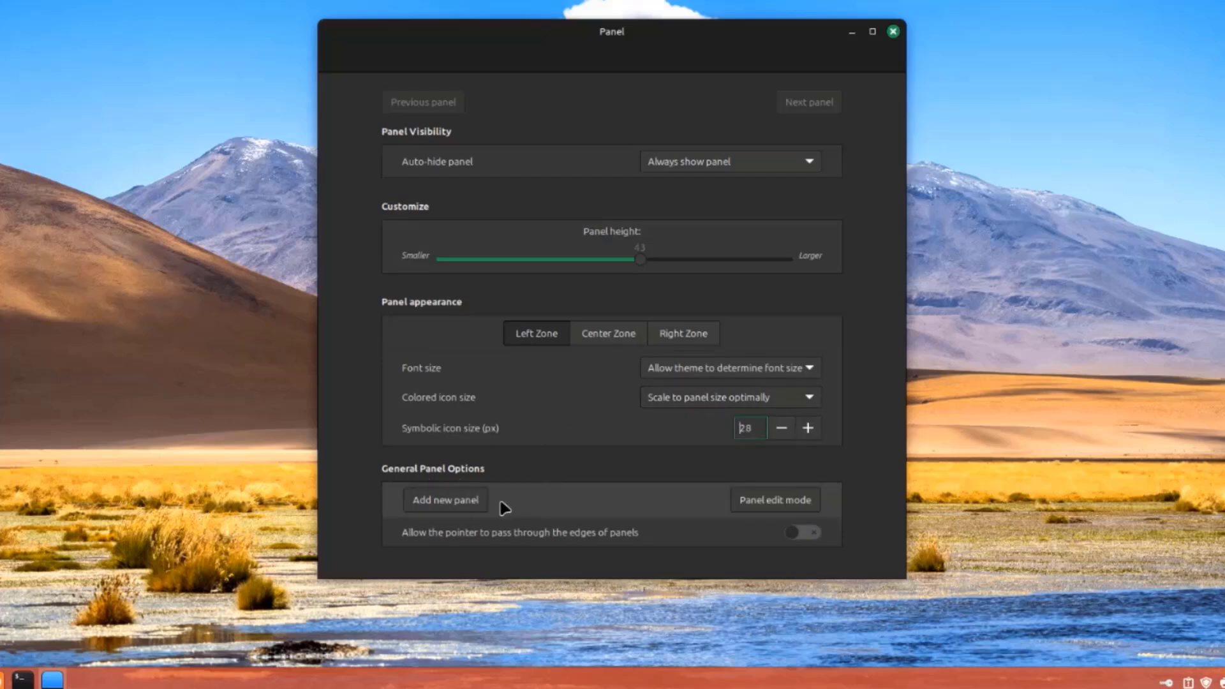
click(785, 502)
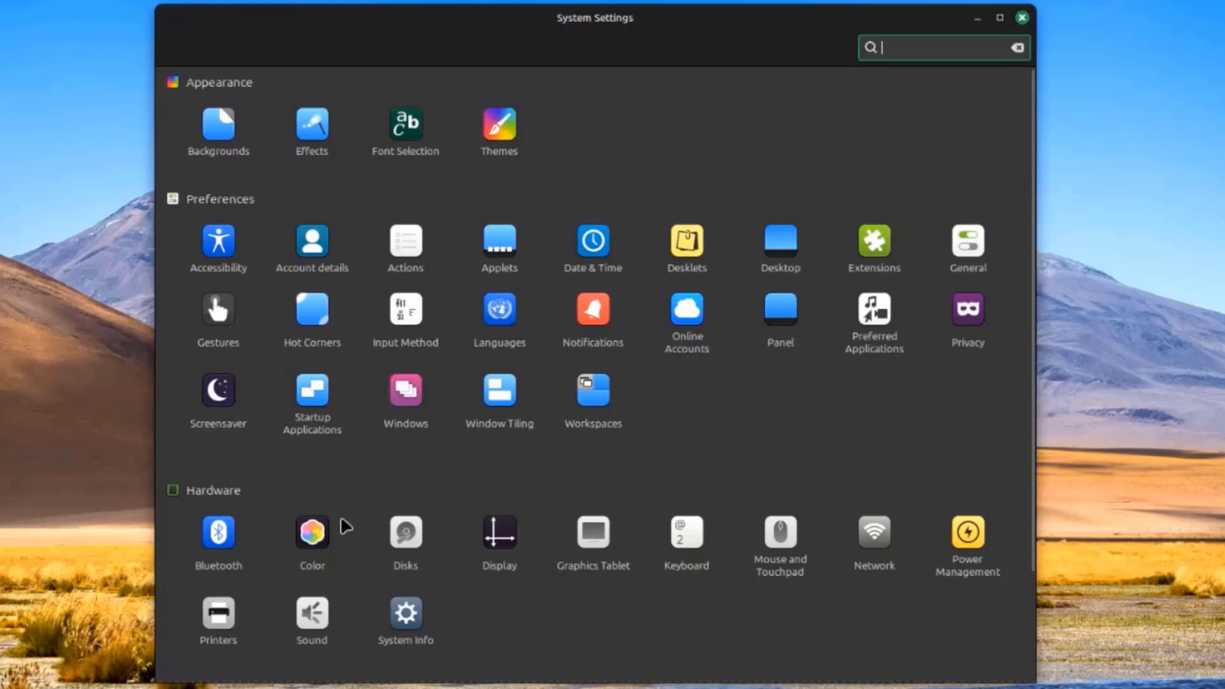
Scroll down through the Software Manager home page
scroll(345, 526, down, 3)
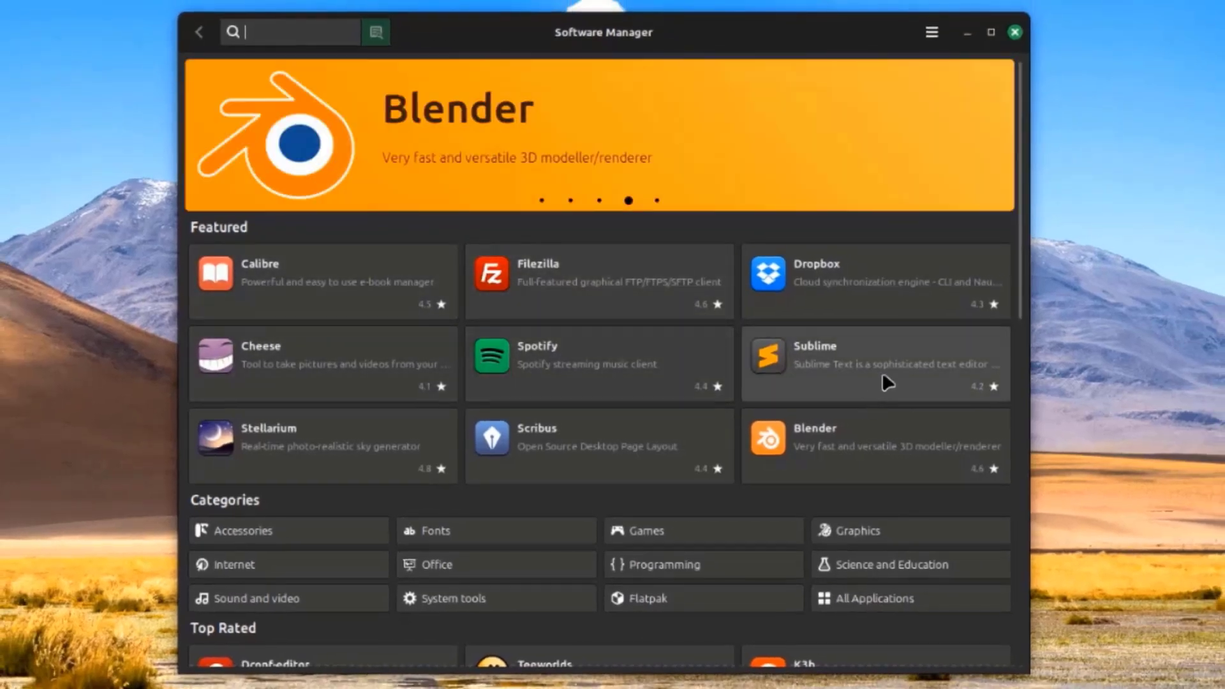
Browse the store home page and enable 'Show unverified Flatpaks' in Preferences
scroll(871, 400, down, 3)
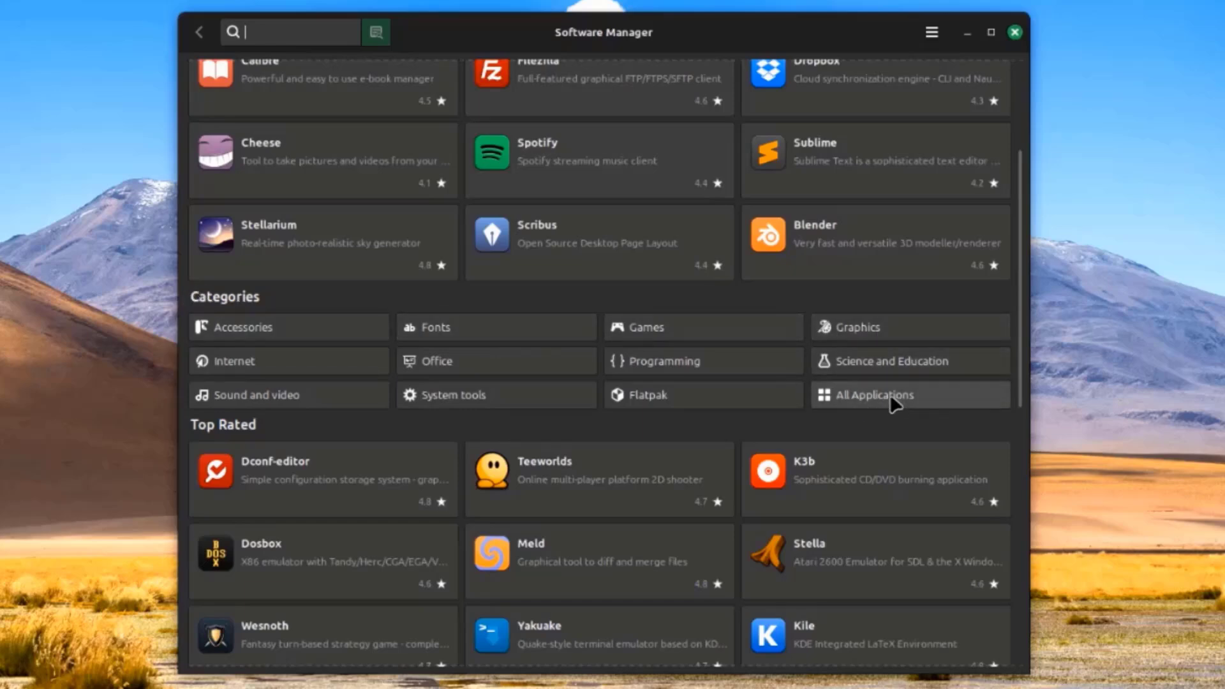
scroll(888, 397, down, 2)
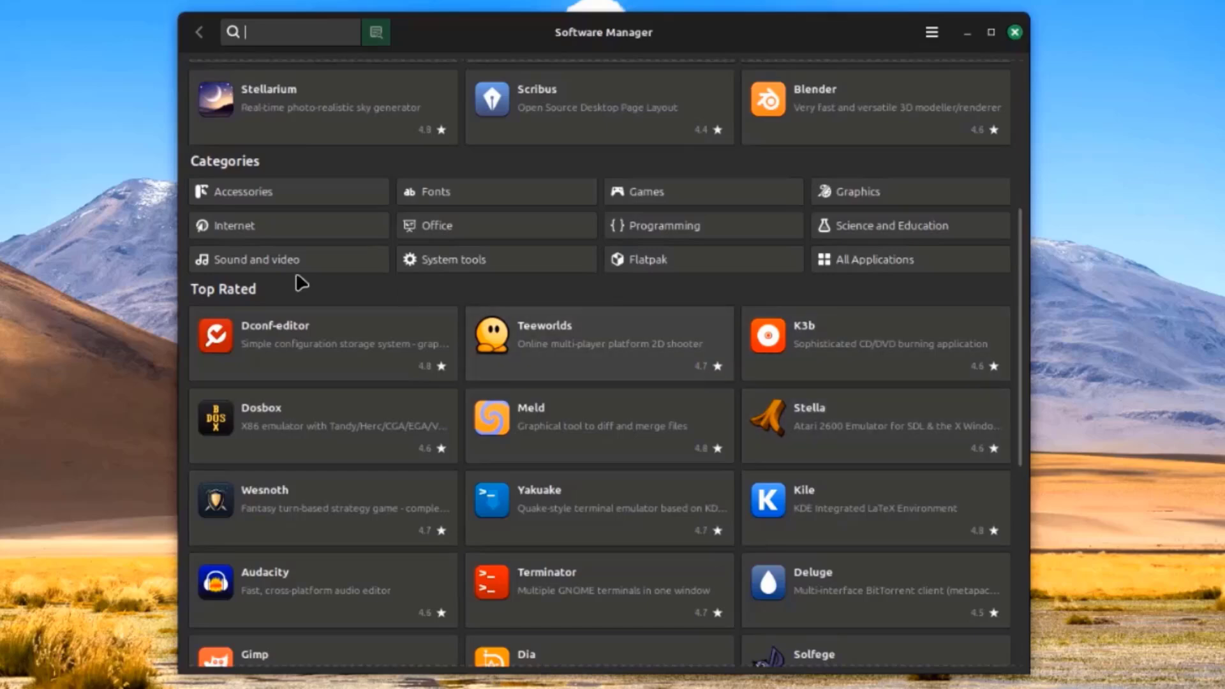
scroll(301, 282, down, 2)
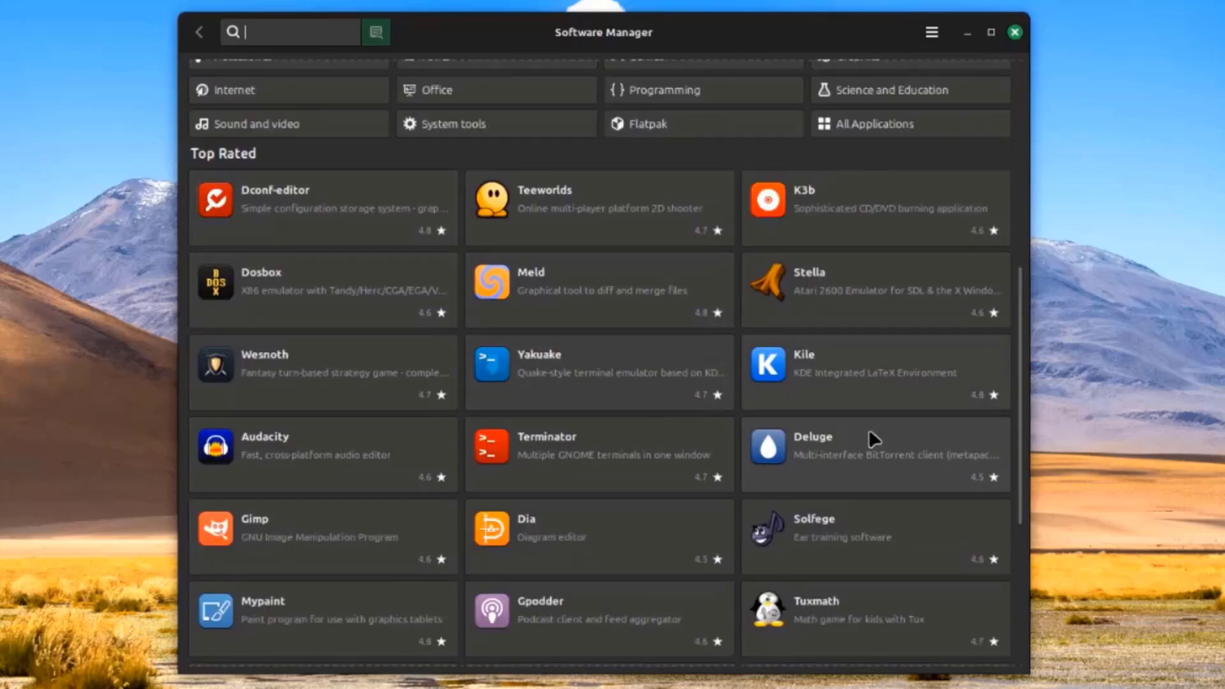
scroll(868, 437, down, 2)
scroll(858, 436, down, 3)
scroll(853, 485, up, 2)
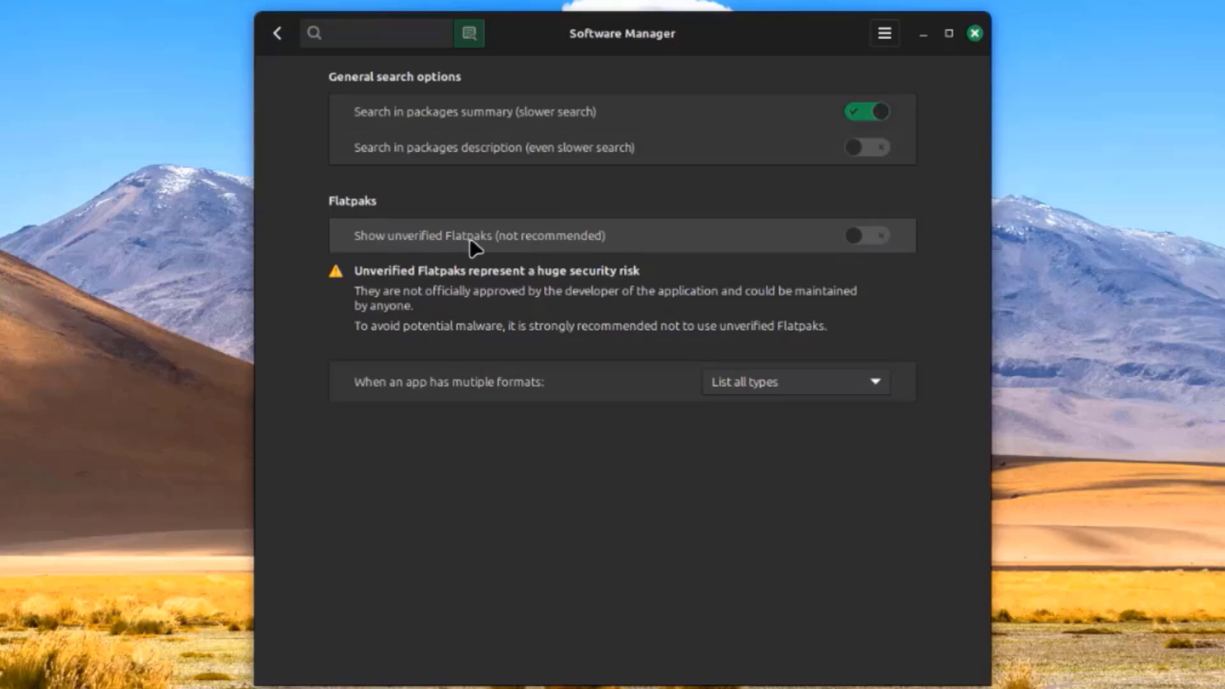
click(881, 242)
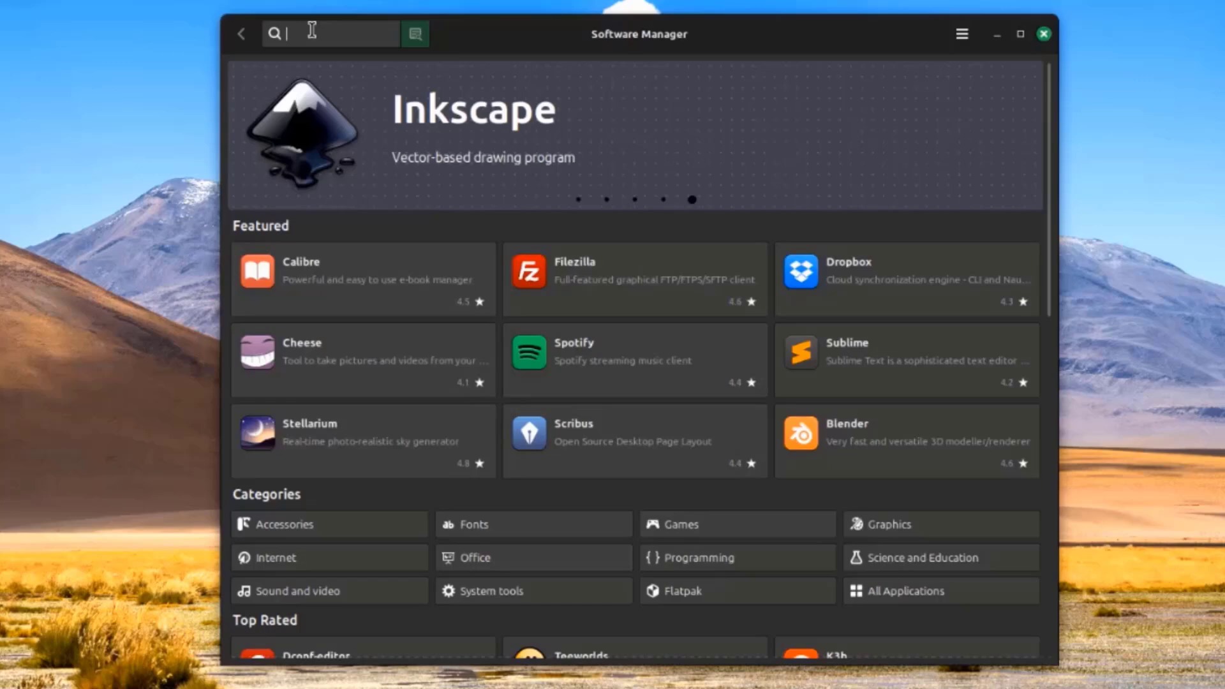
Install GIMP with its additional packages, authenticating with the administrator password
text(m)
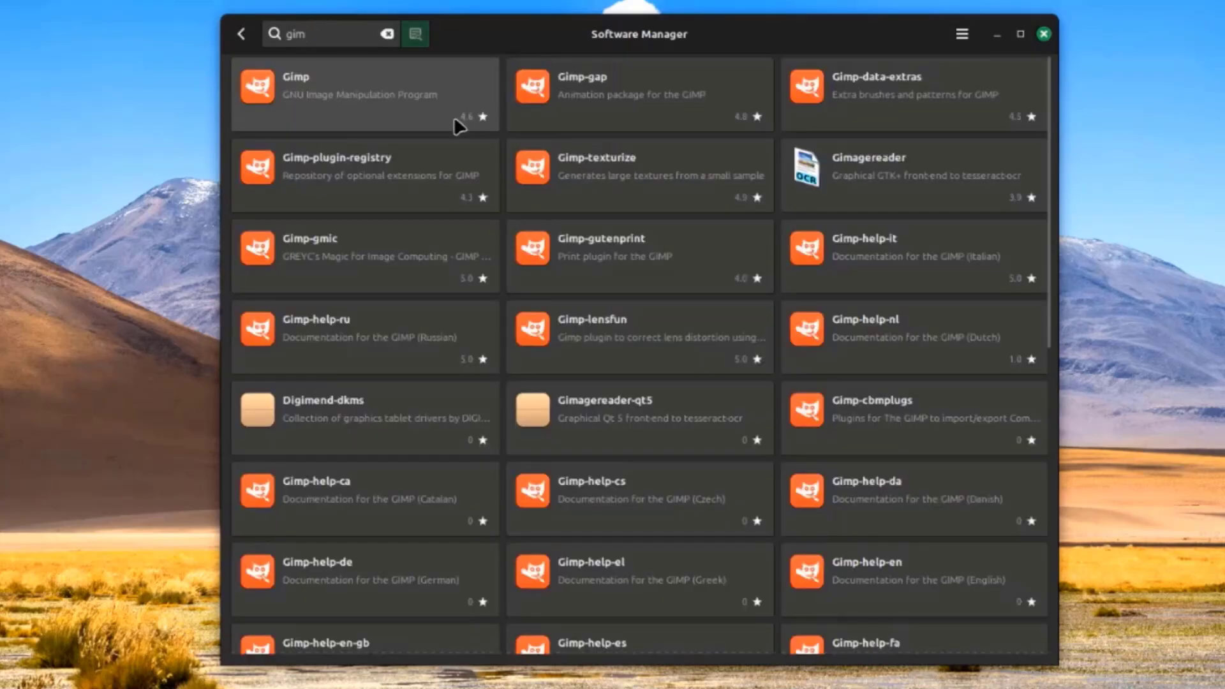
click(453, 116)
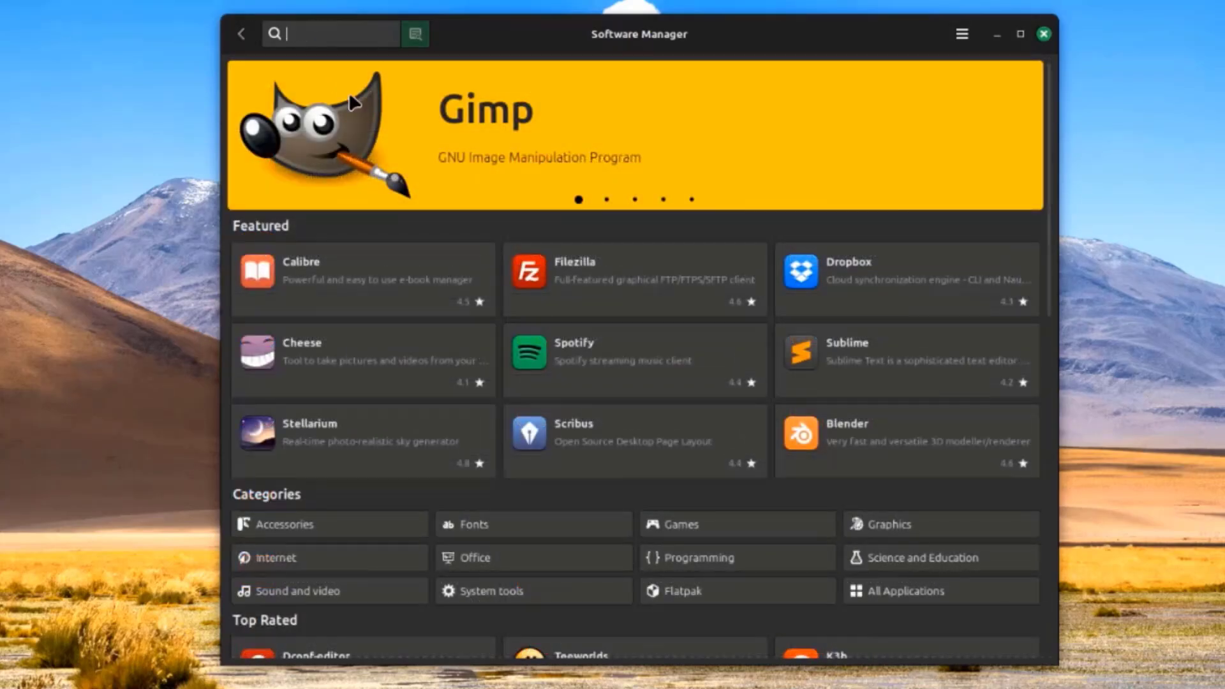
click(929, 72)
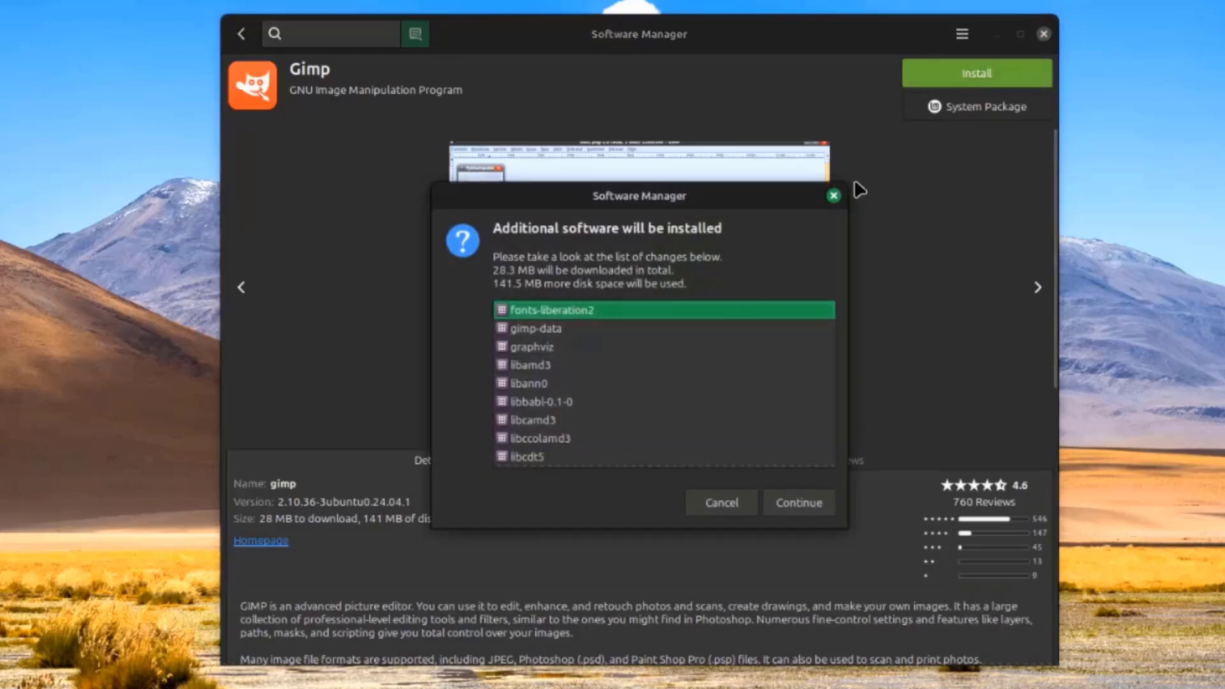
click(781, 503)
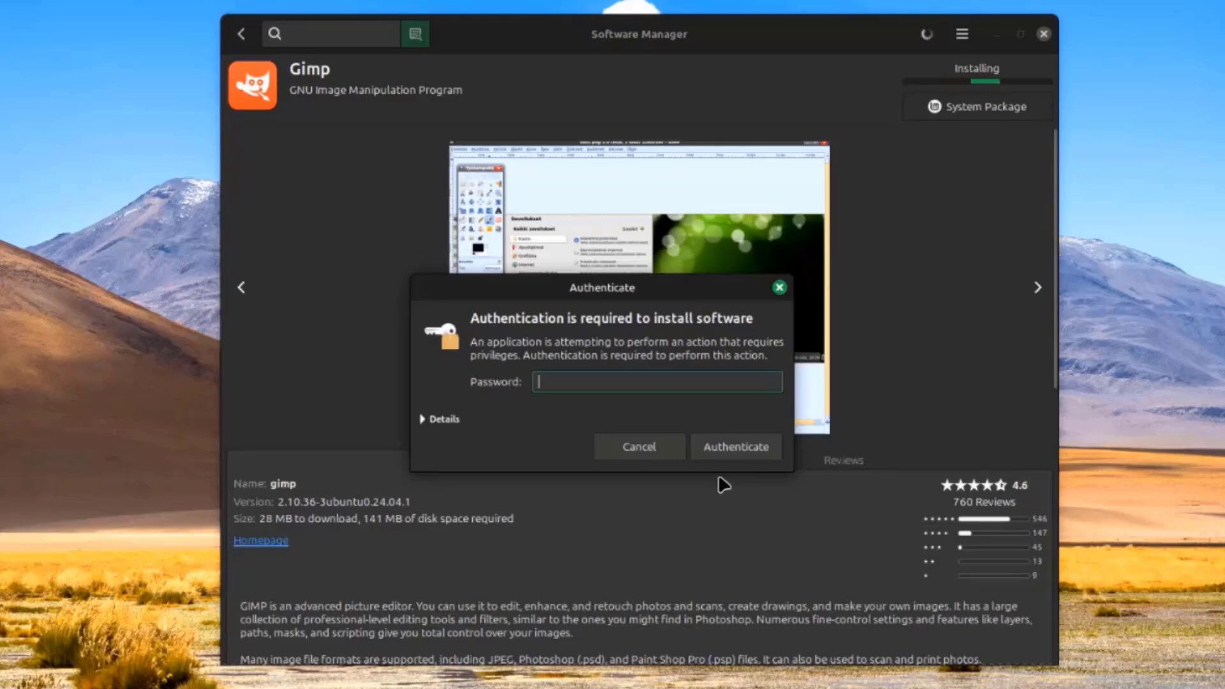
text(•••)
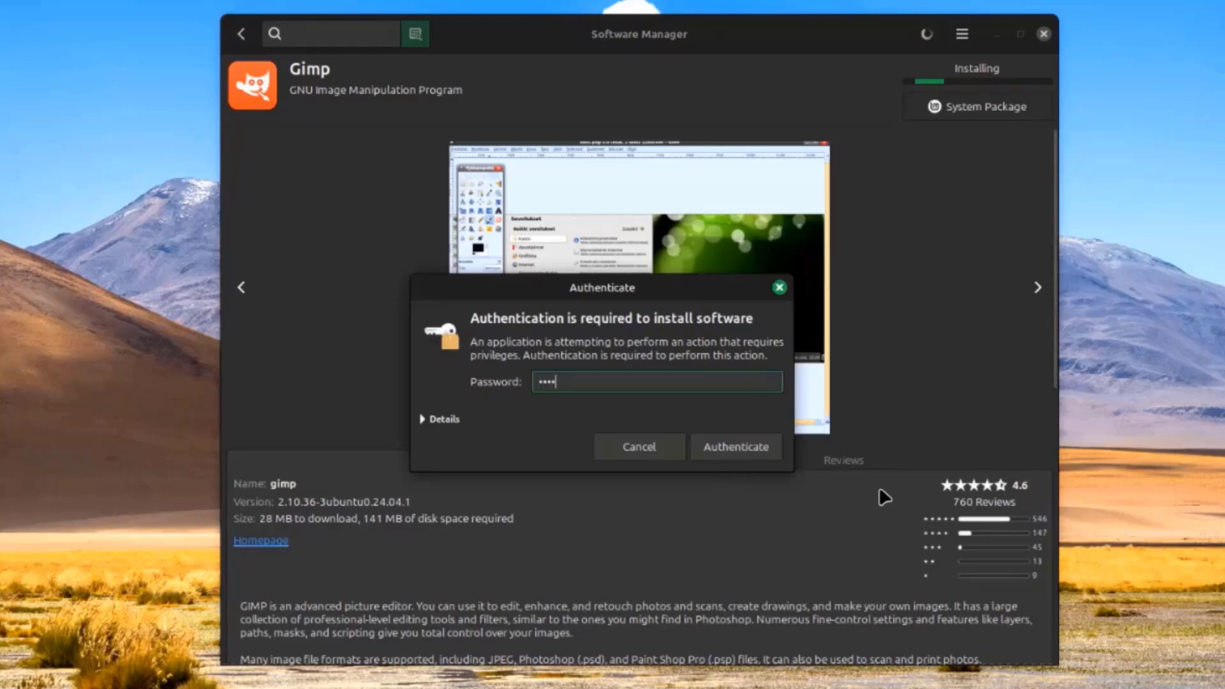
click(724, 446)
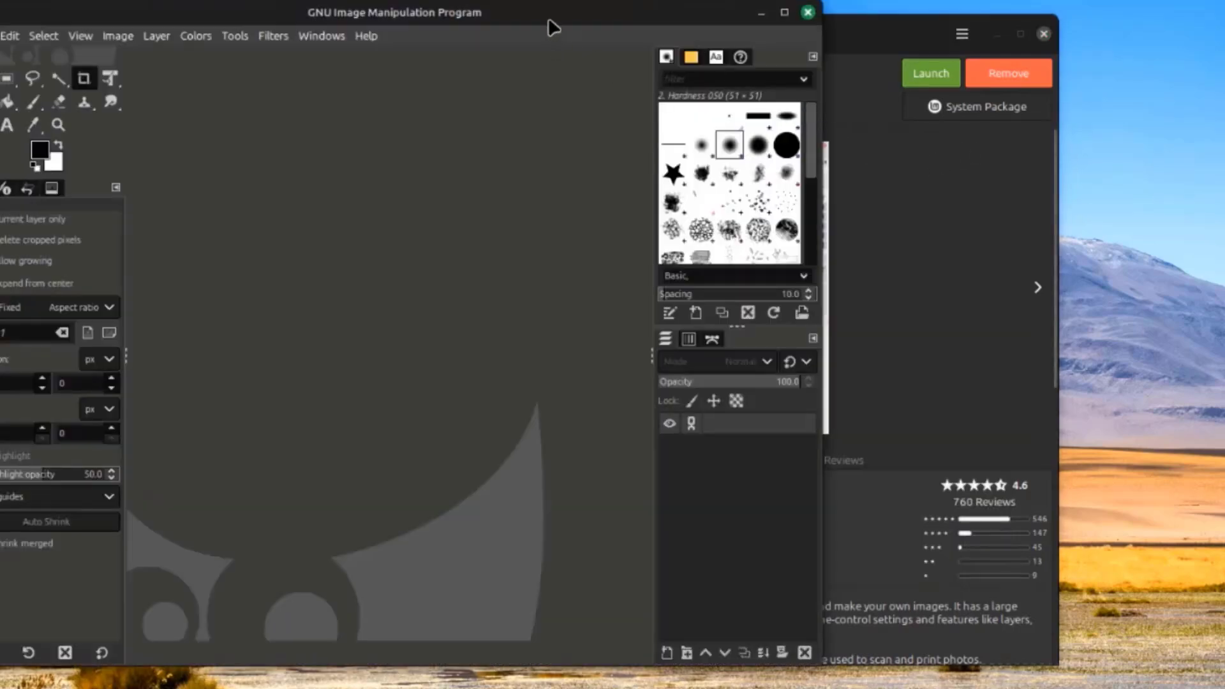
Open the eight images from cat2.jpg through dog1.jpg in GIMP
drag(553, 28, 779, 40)
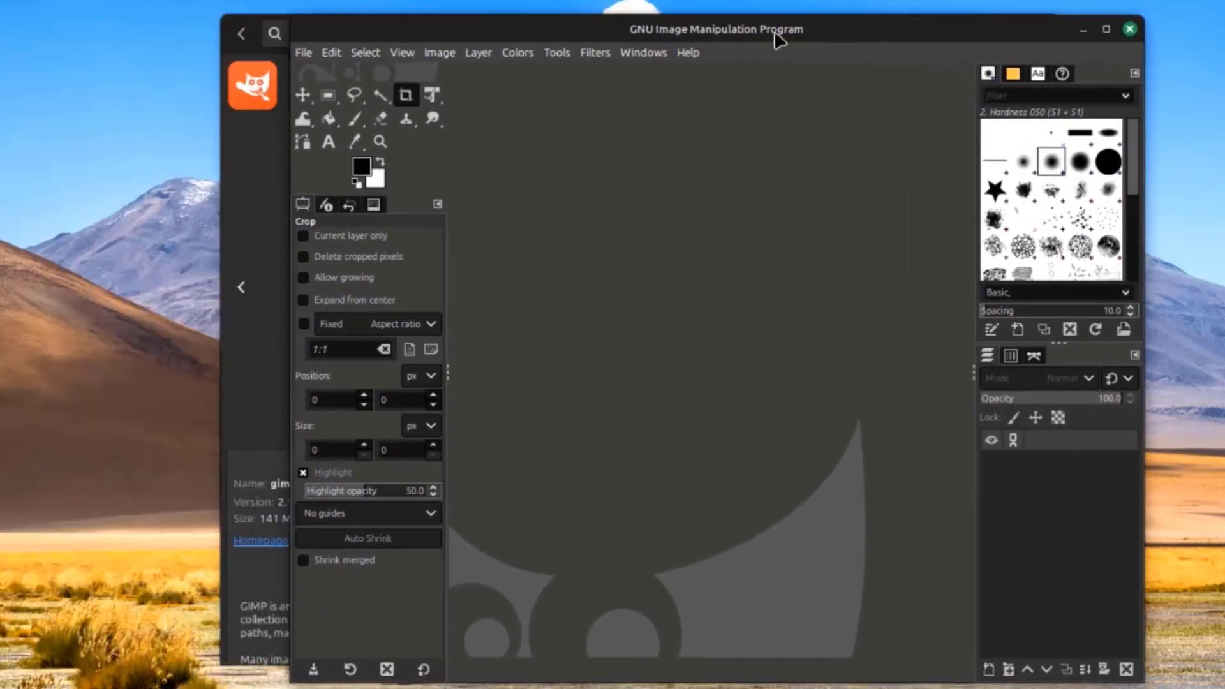
click(313, 51)
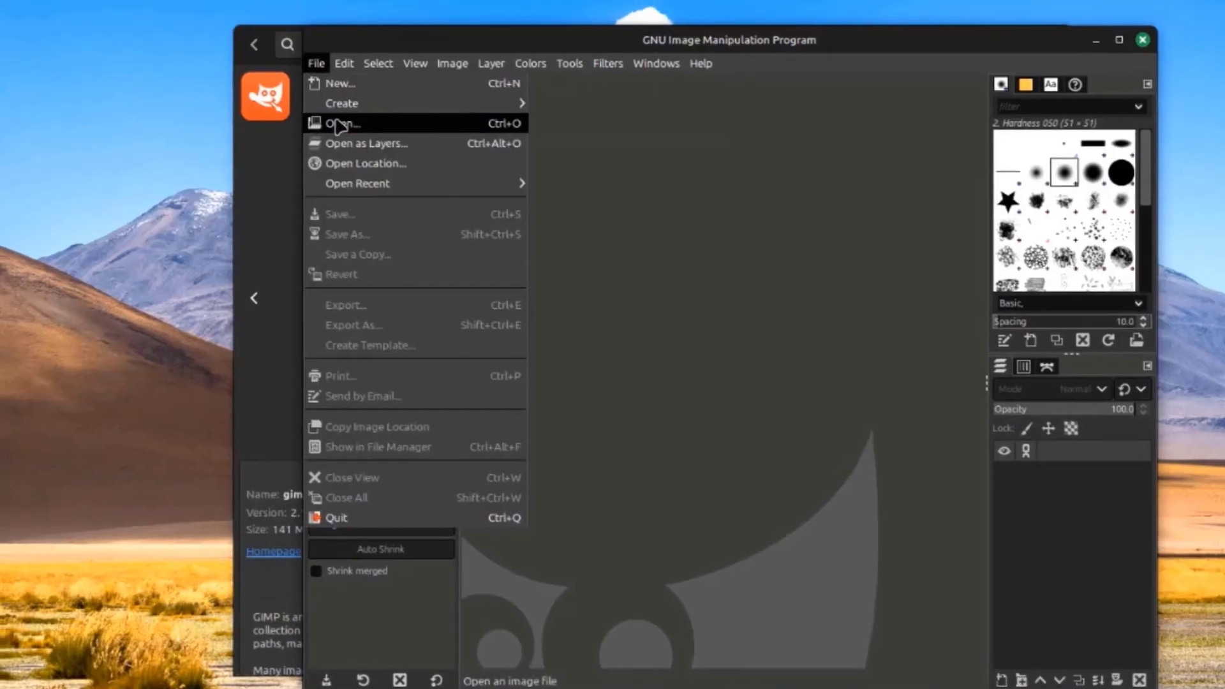
click(330, 113)
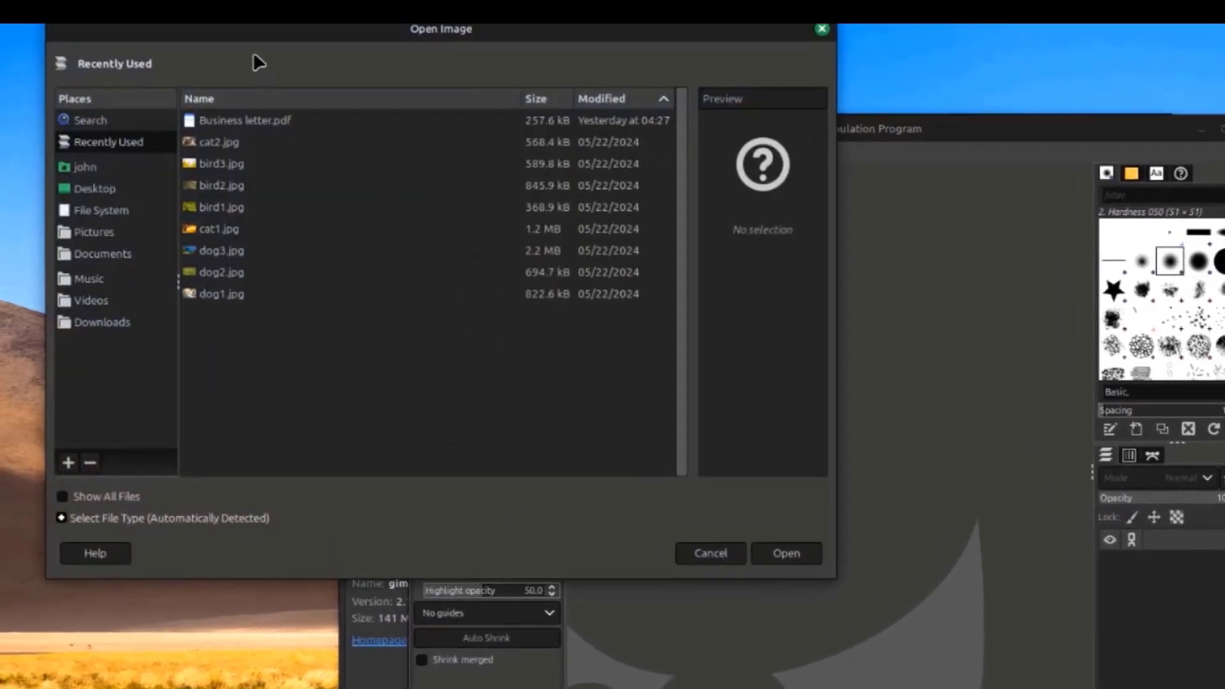
click(217, 164)
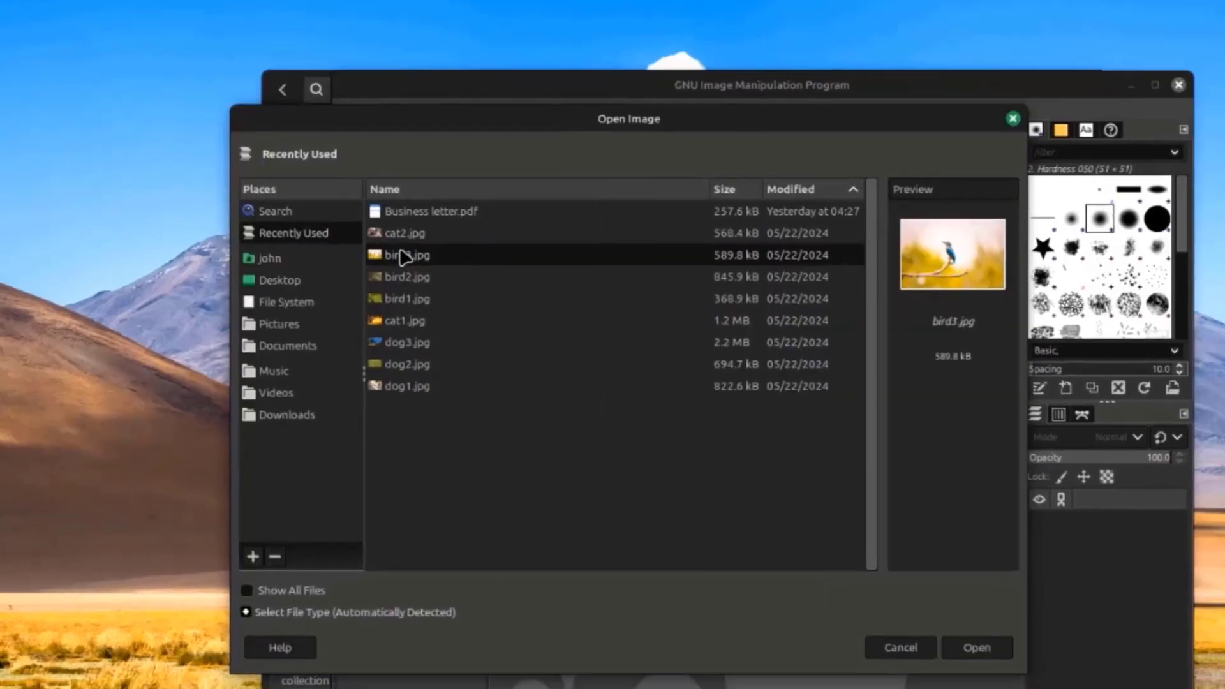
click(400, 231)
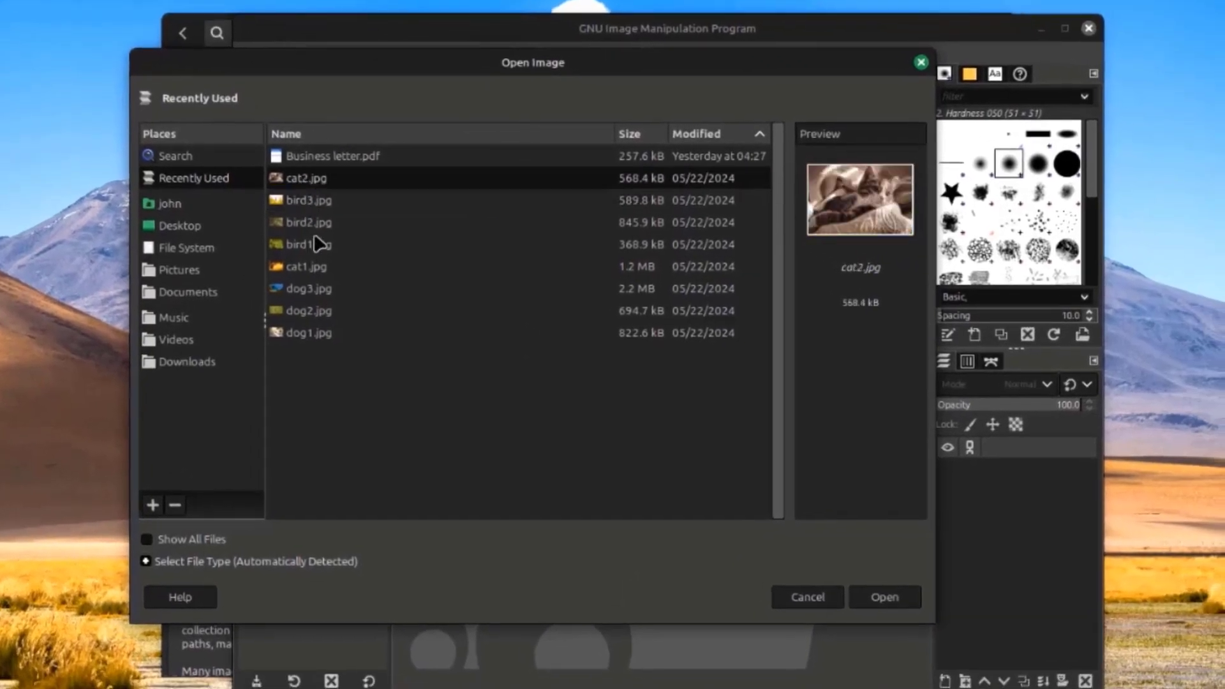
shift+click(316, 336)
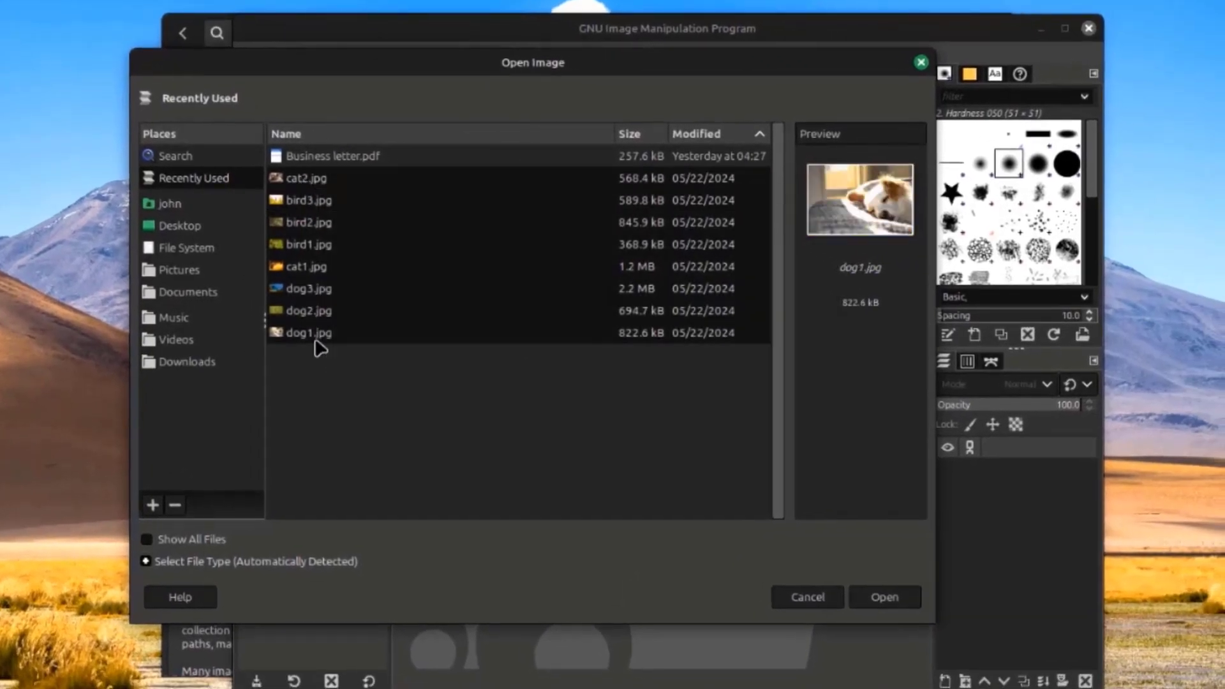
click(866, 597)
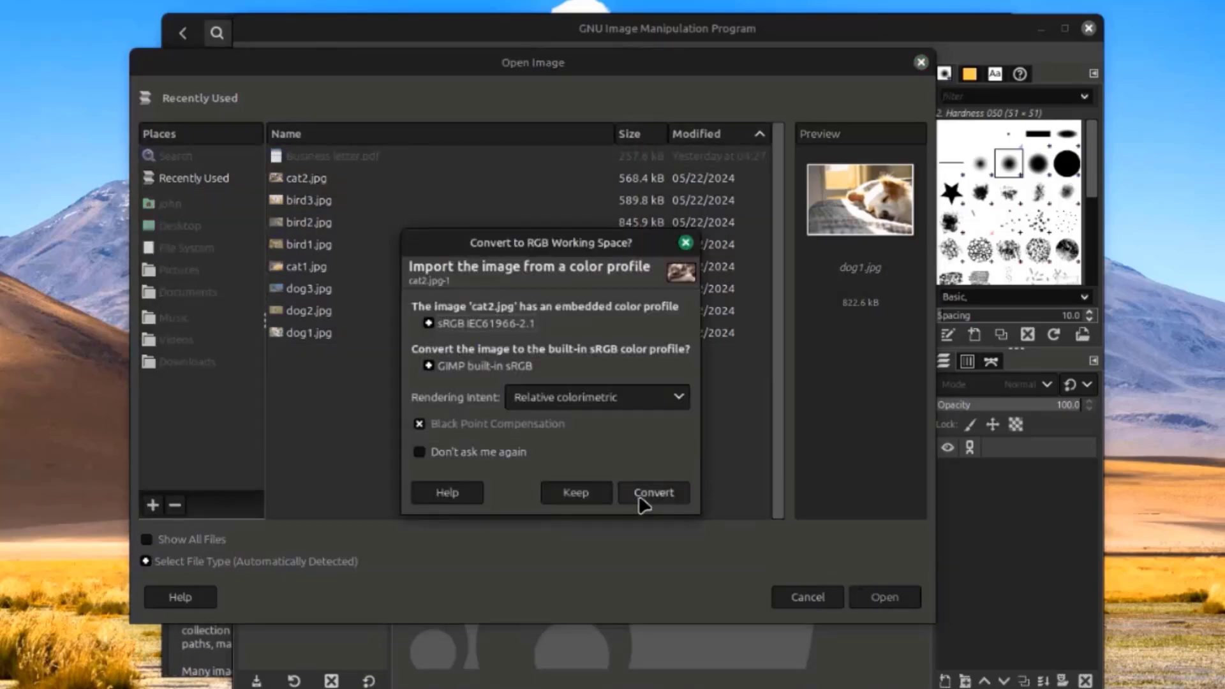
Convert the opened images to the built-in sRGB profile without asking again
click(644, 498)
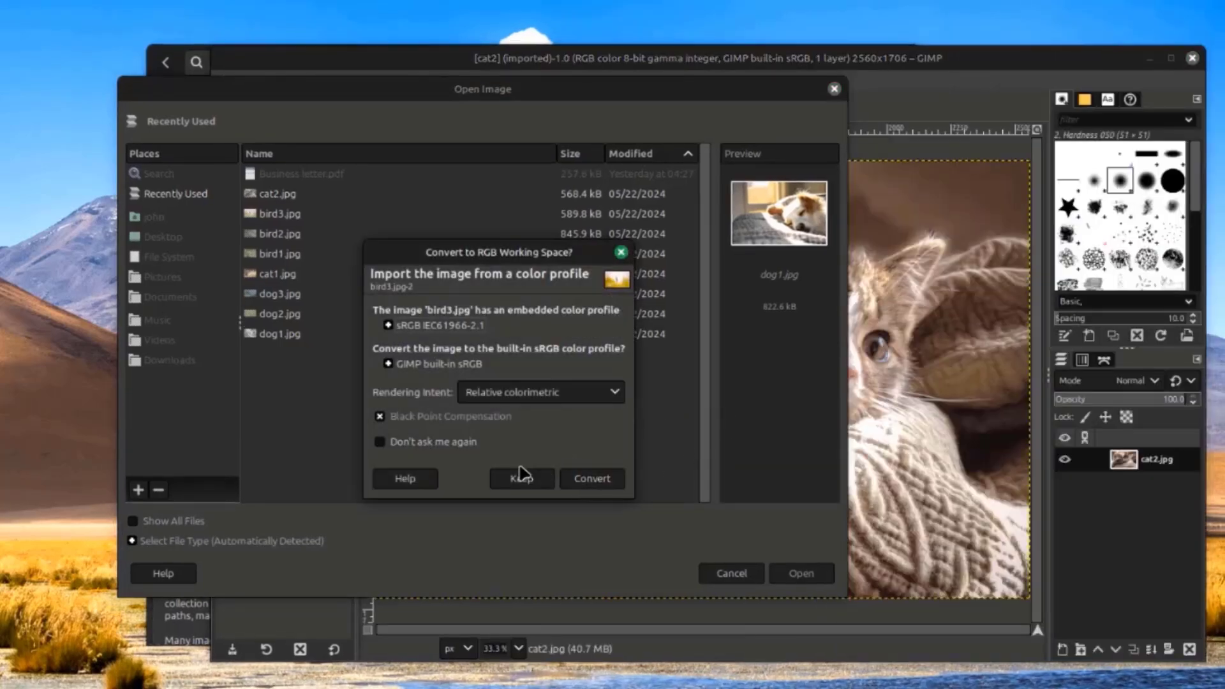
click(380, 442)
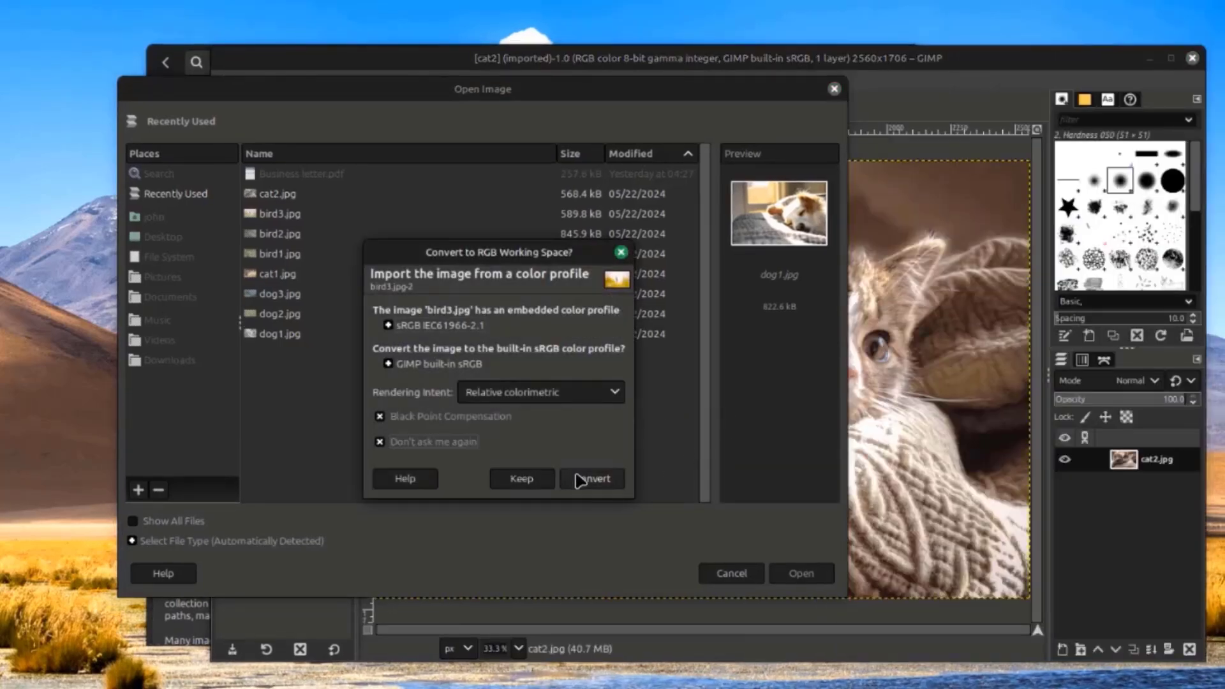
click(592, 478)
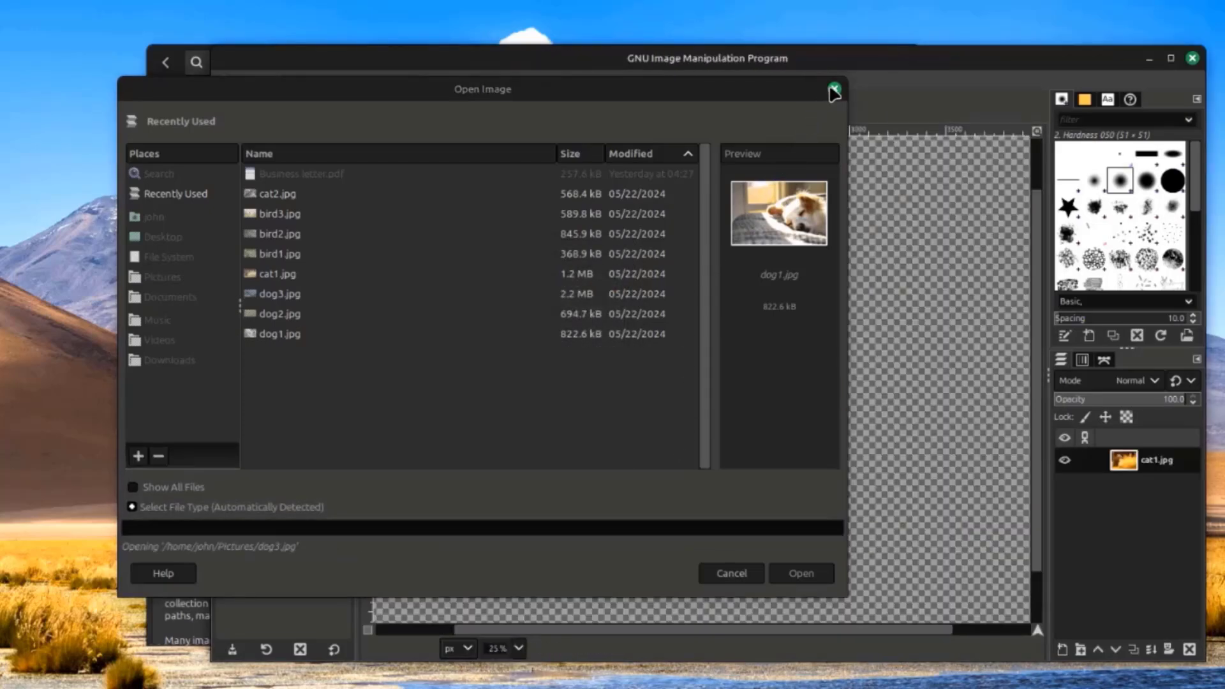
click(833, 91)
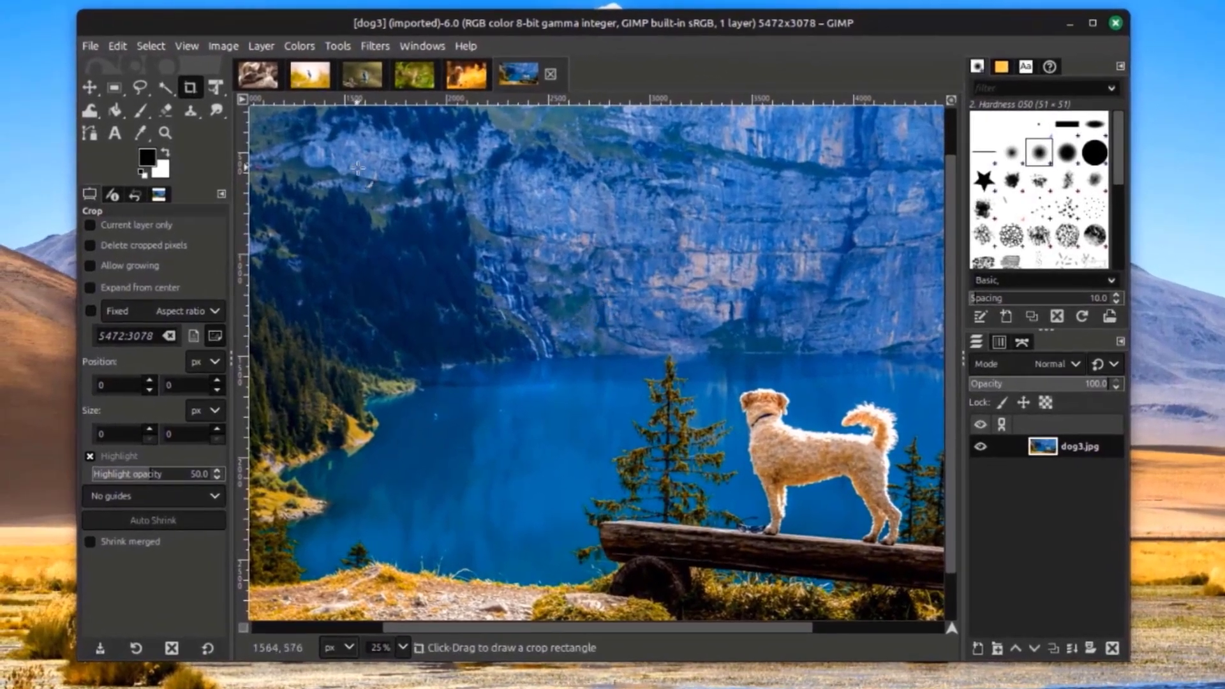
Browse the cat2, bird1, bird2, sparrow and cat1 images, then close GIMP
click(263, 75)
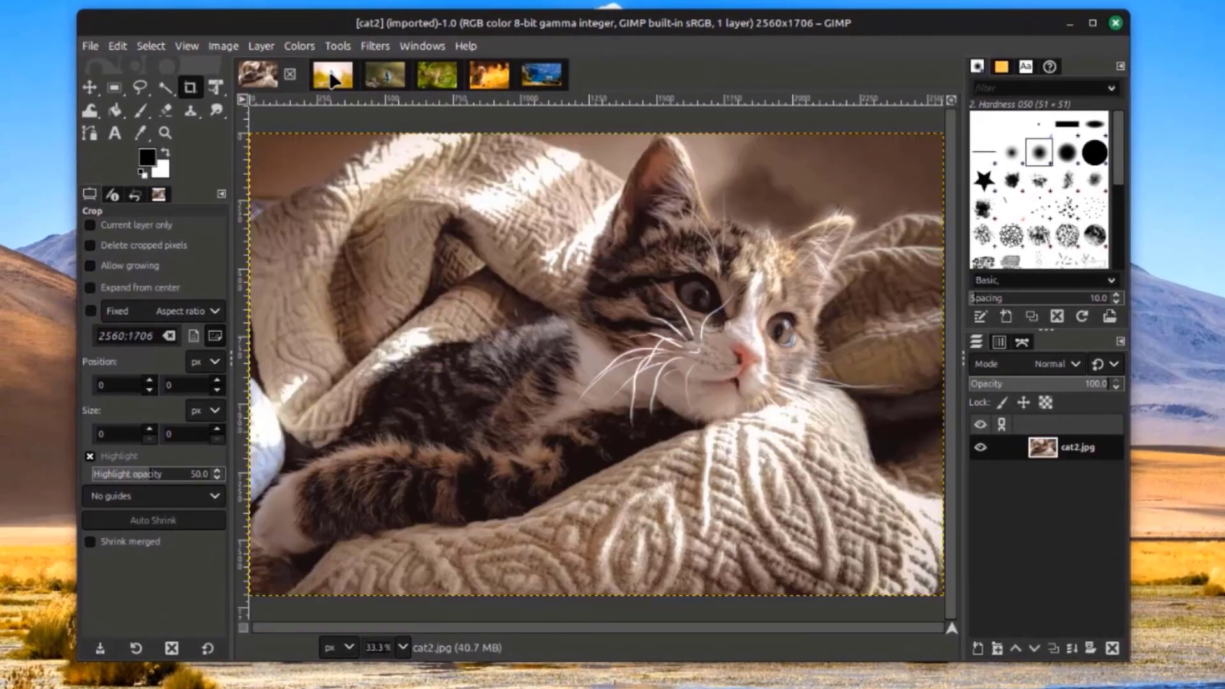
click(333, 77)
click(383, 79)
click(440, 80)
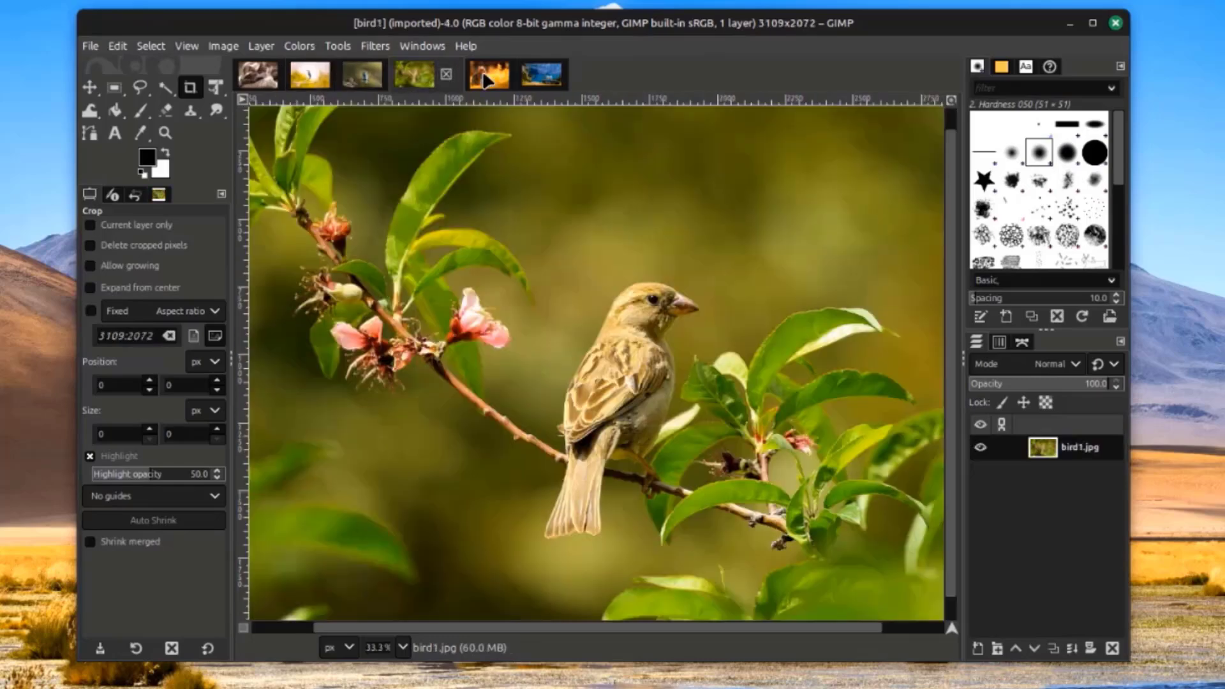
click(488, 77)
click(553, 80)
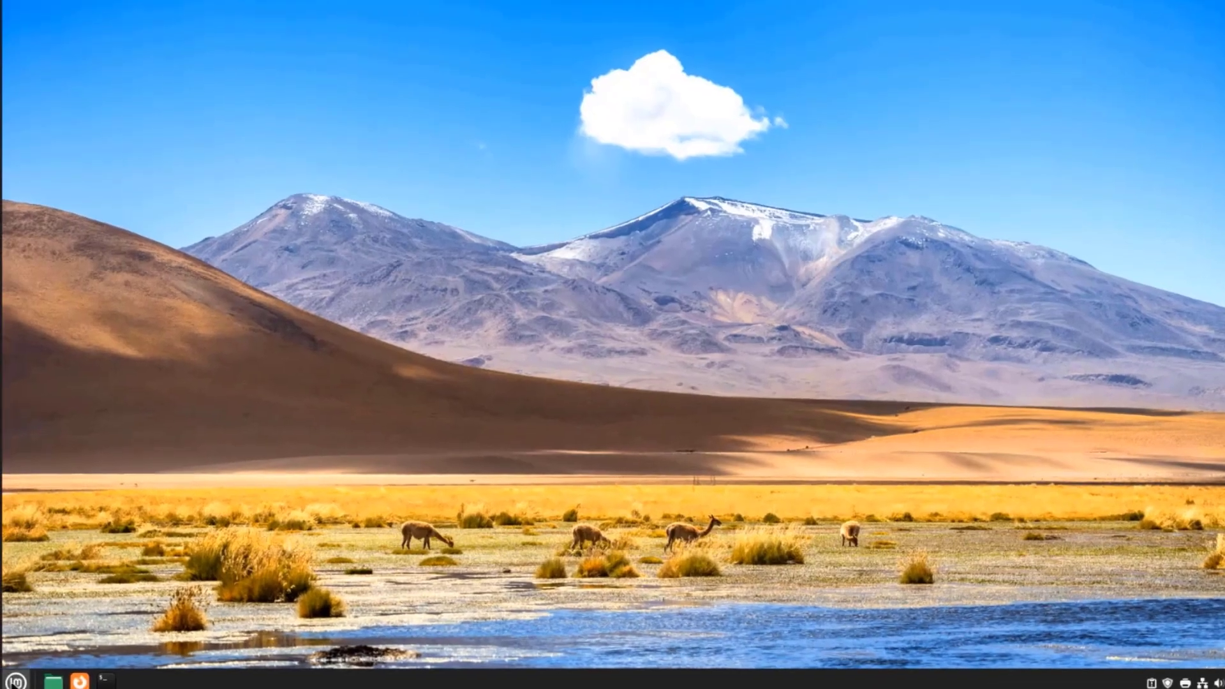
Launch Thunderbird Mail from the applications menu
key(super)
mouse_move(133, 442)
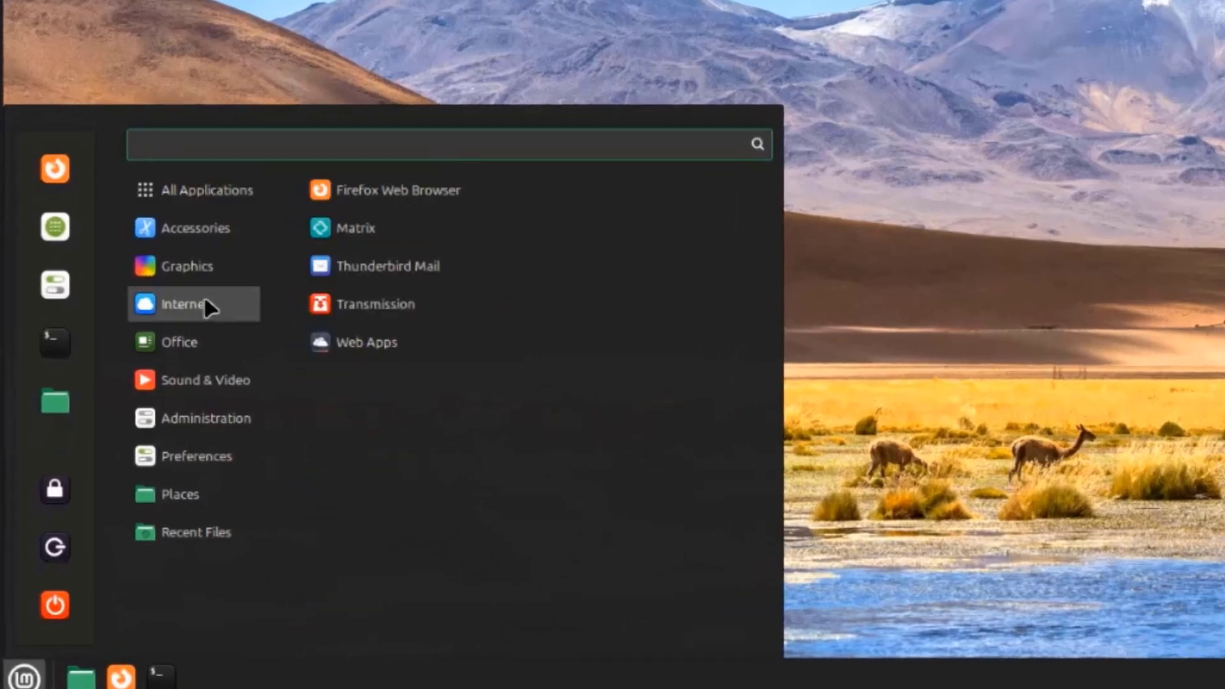
click(385, 266)
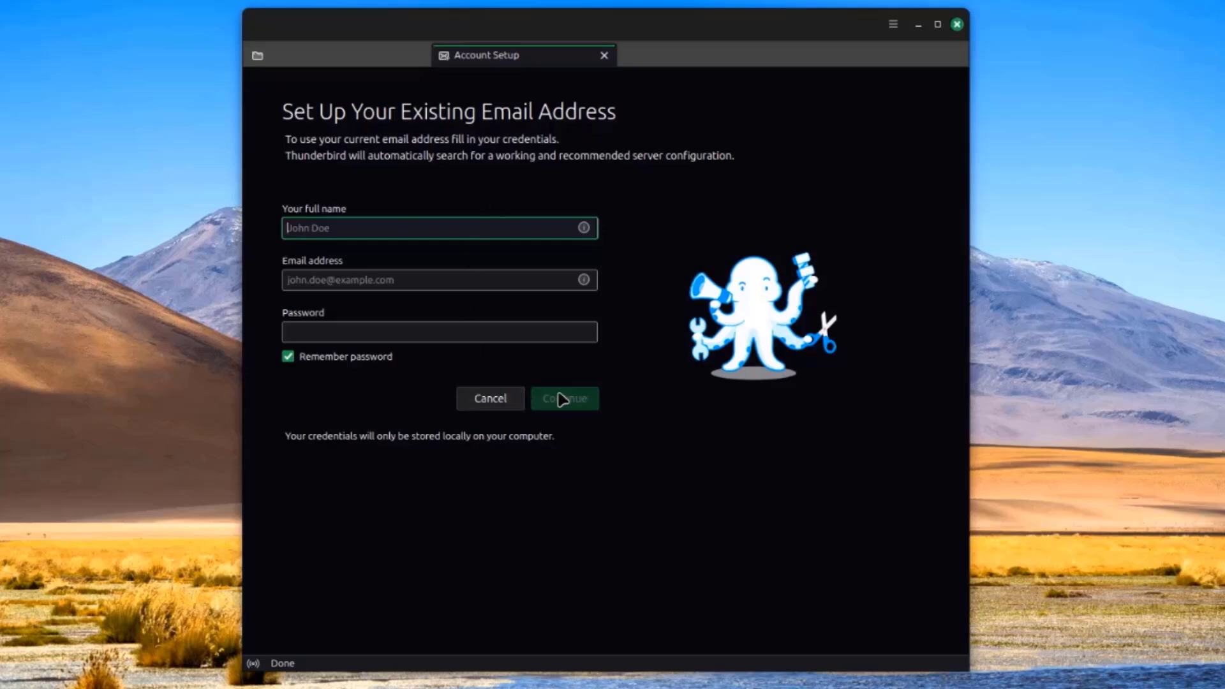
Open Thunderbird's Settings and scroll through the General and Composition pages
click(892, 24)
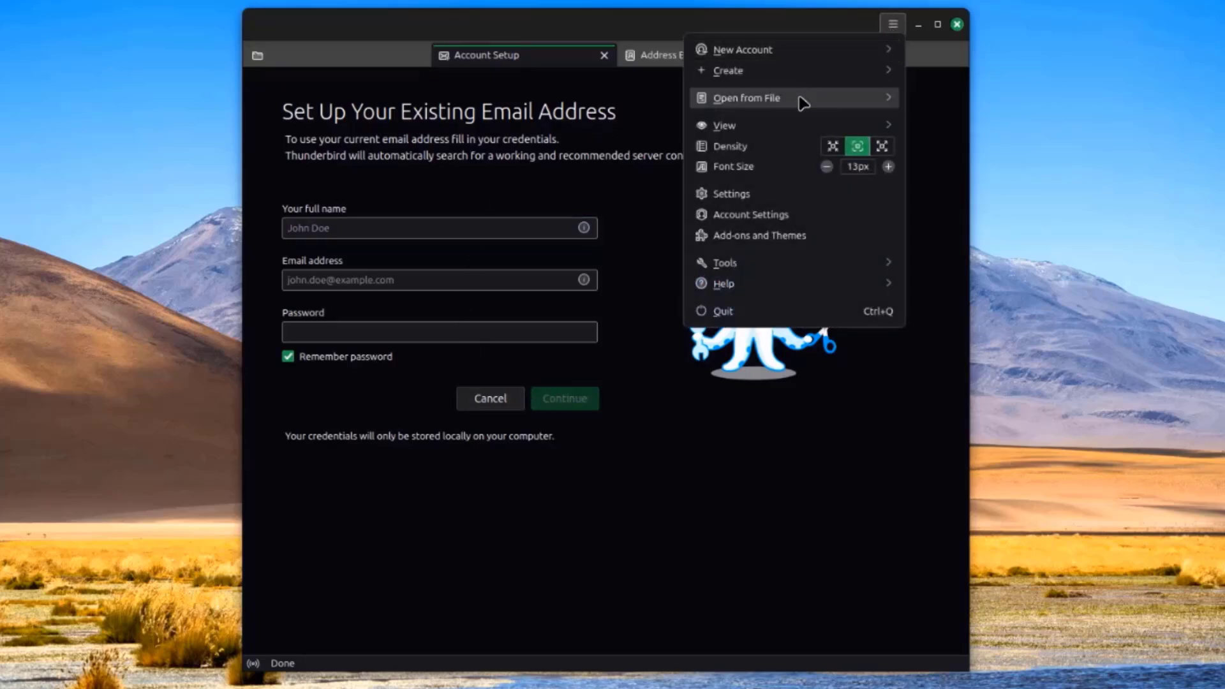
click(743, 199)
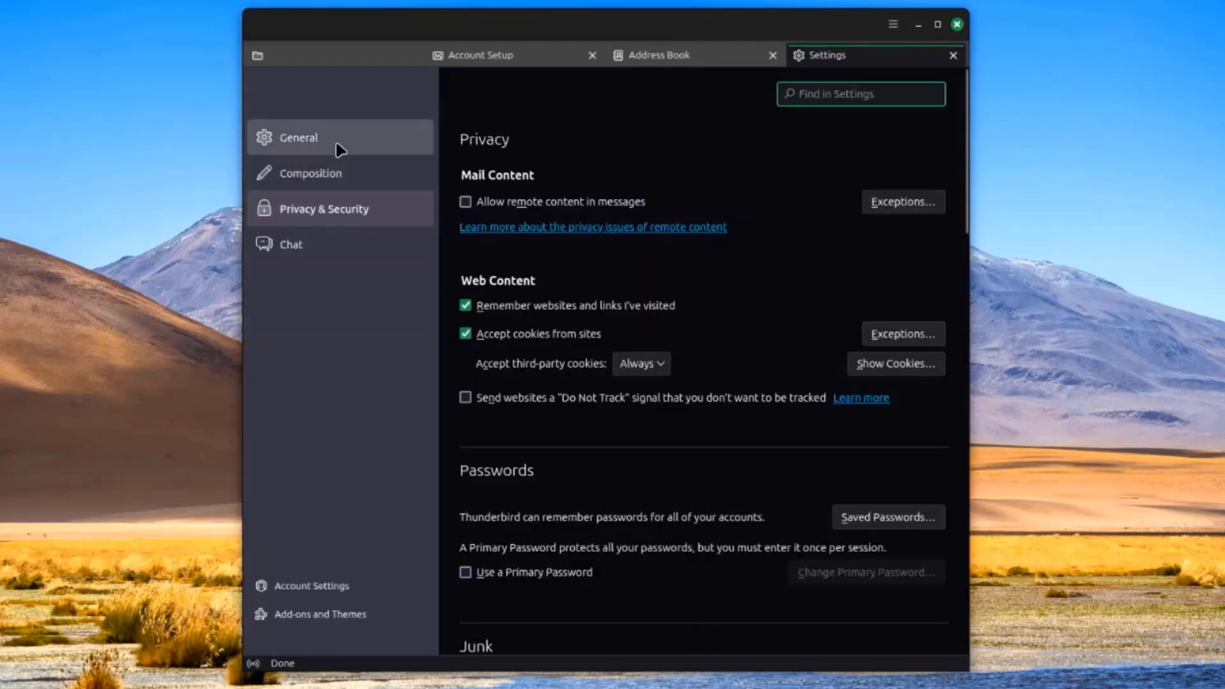
click(342, 148)
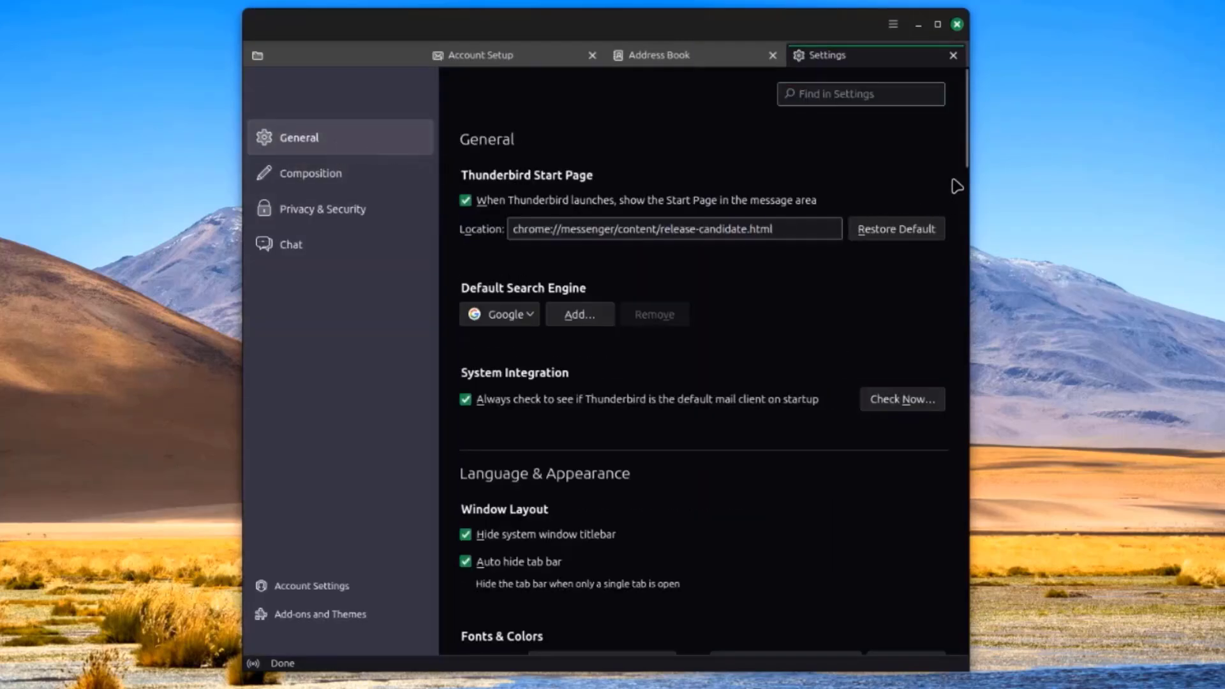
drag(963, 164, 912, 583)
scroll(912, 583, down, 10)
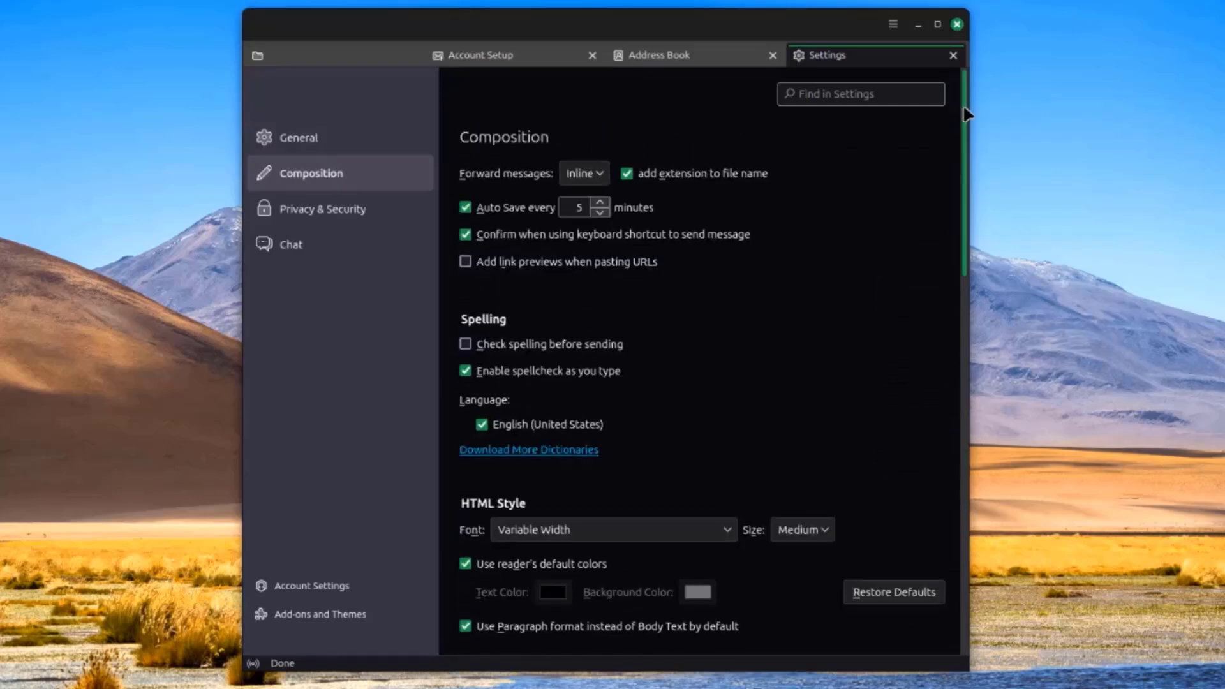
drag(963, 89, 959, 453)
Look through the Privacy & Security and Chat settings, then open Account Settings
click(316, 208)
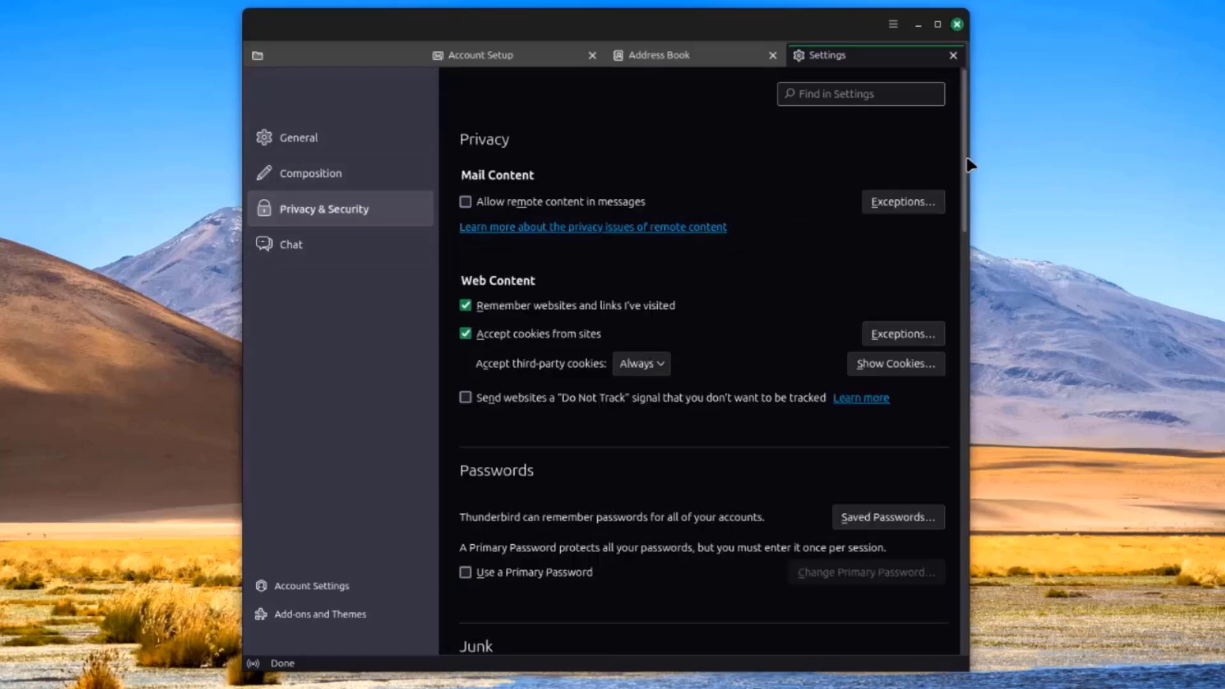
drag(963, 155, 980, 548)
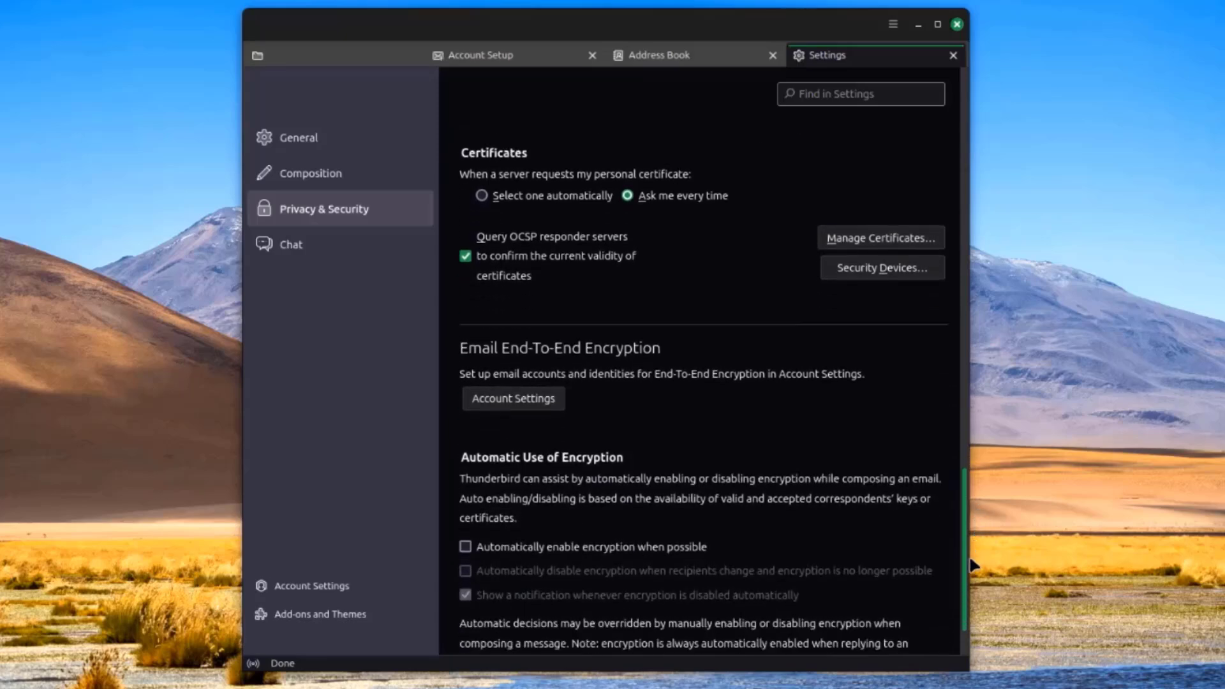
click(406, 249)
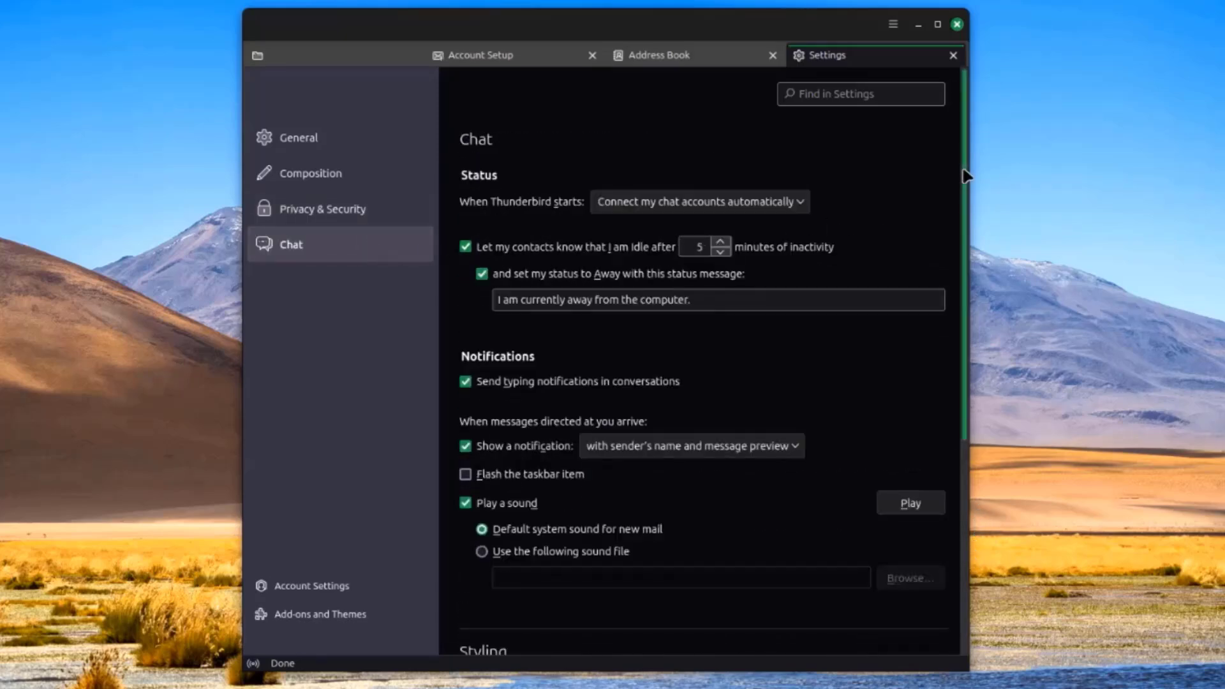
drag(964, 170, 969, 372)
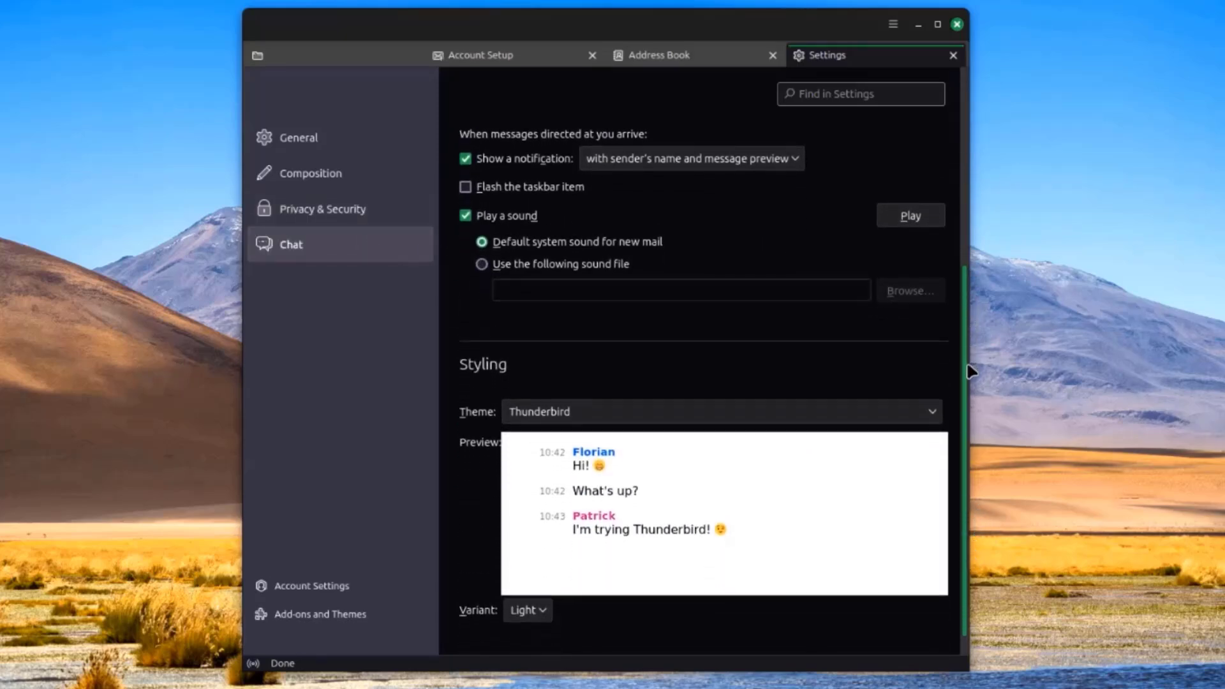
scroll(969, 372, up, 5)
click(892, 23)
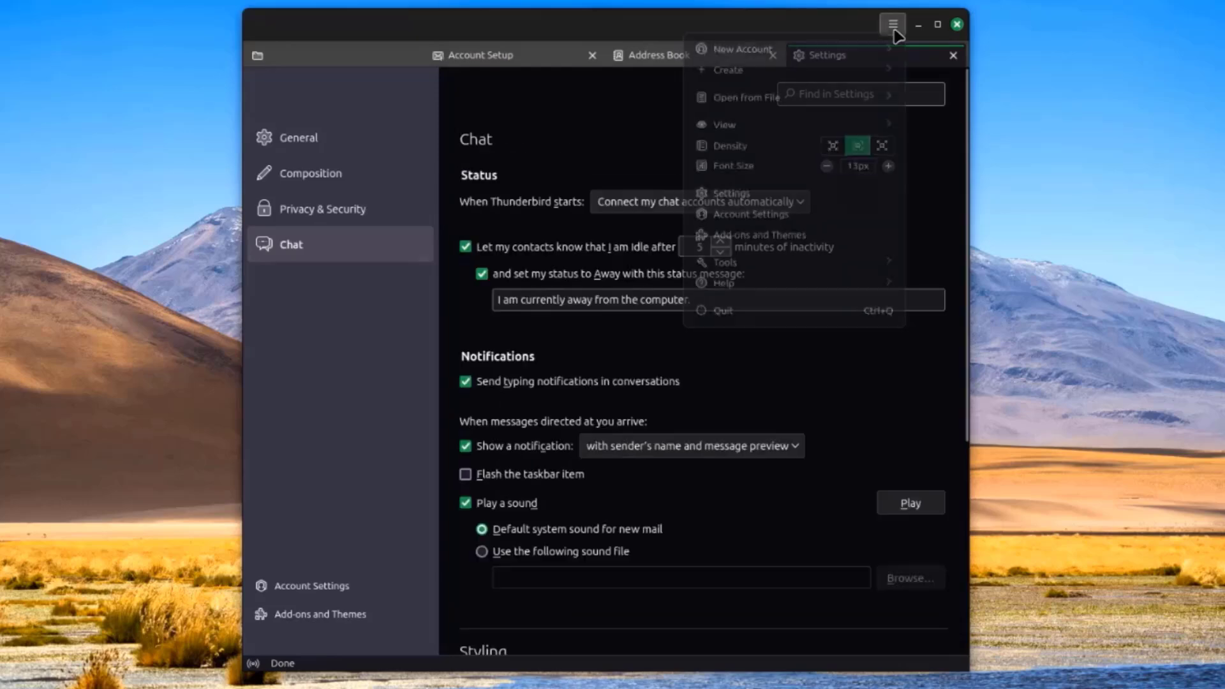
click(753, 215)
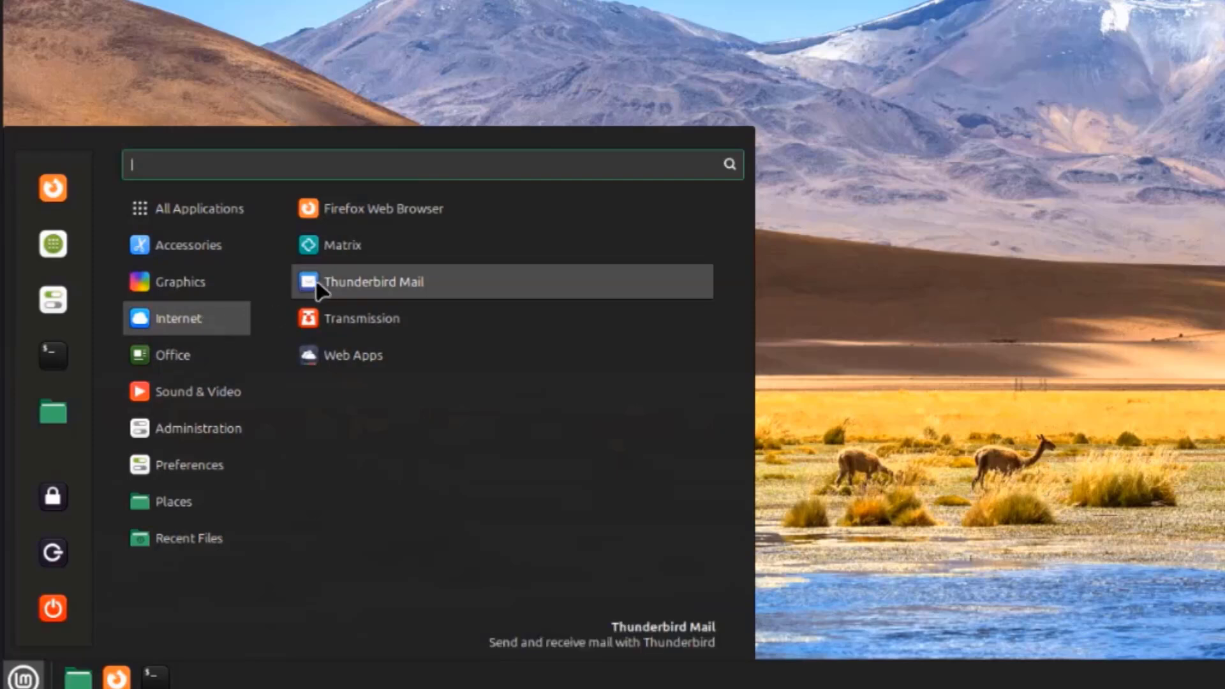
Launch Matrix, connect to and join the Linux Mint space, and choose Sign in
click(341, 248)
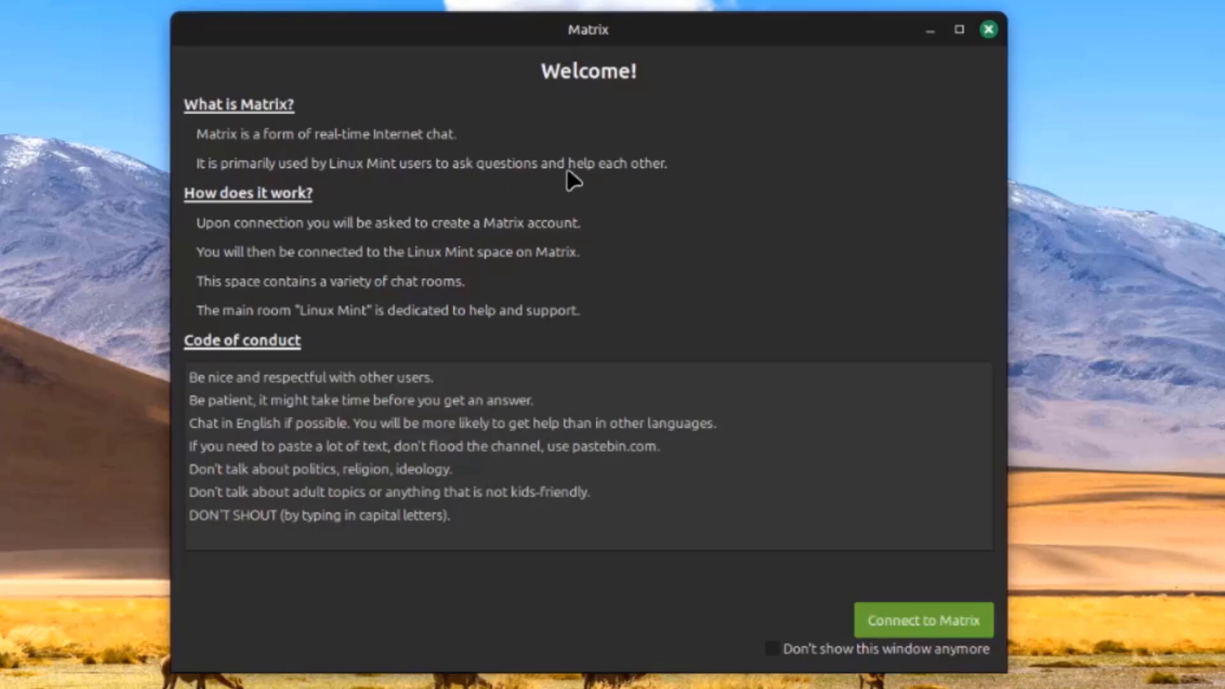
click(877, 611)
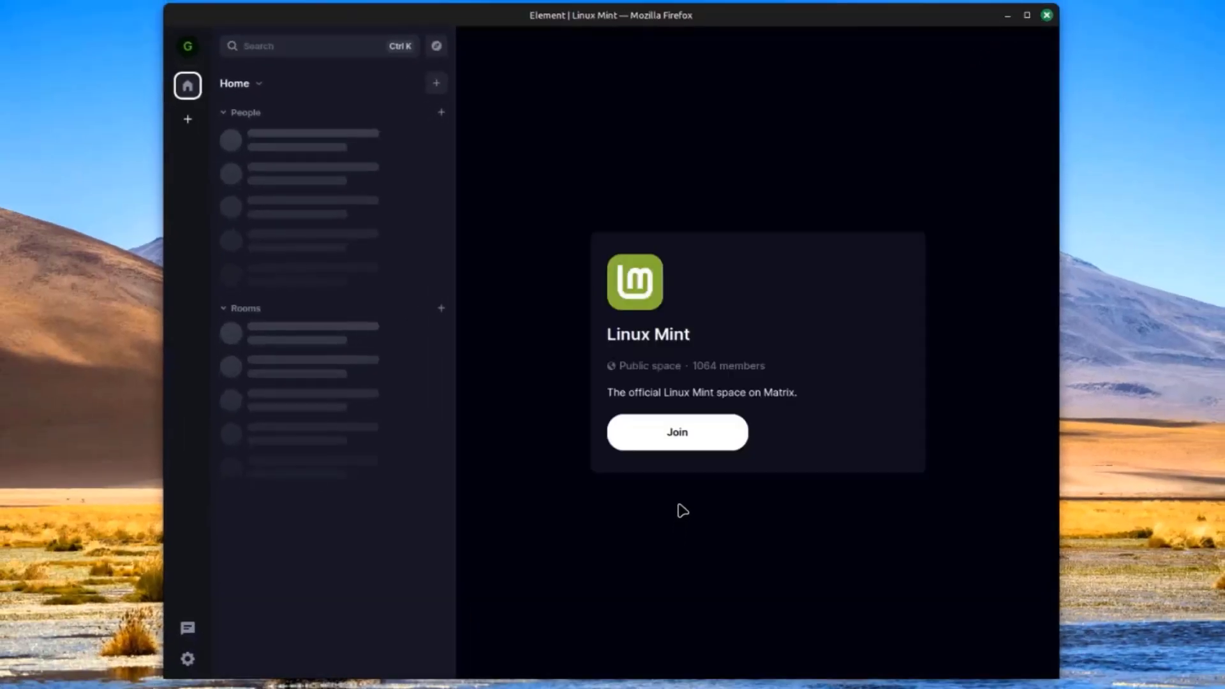
click(681, 440)
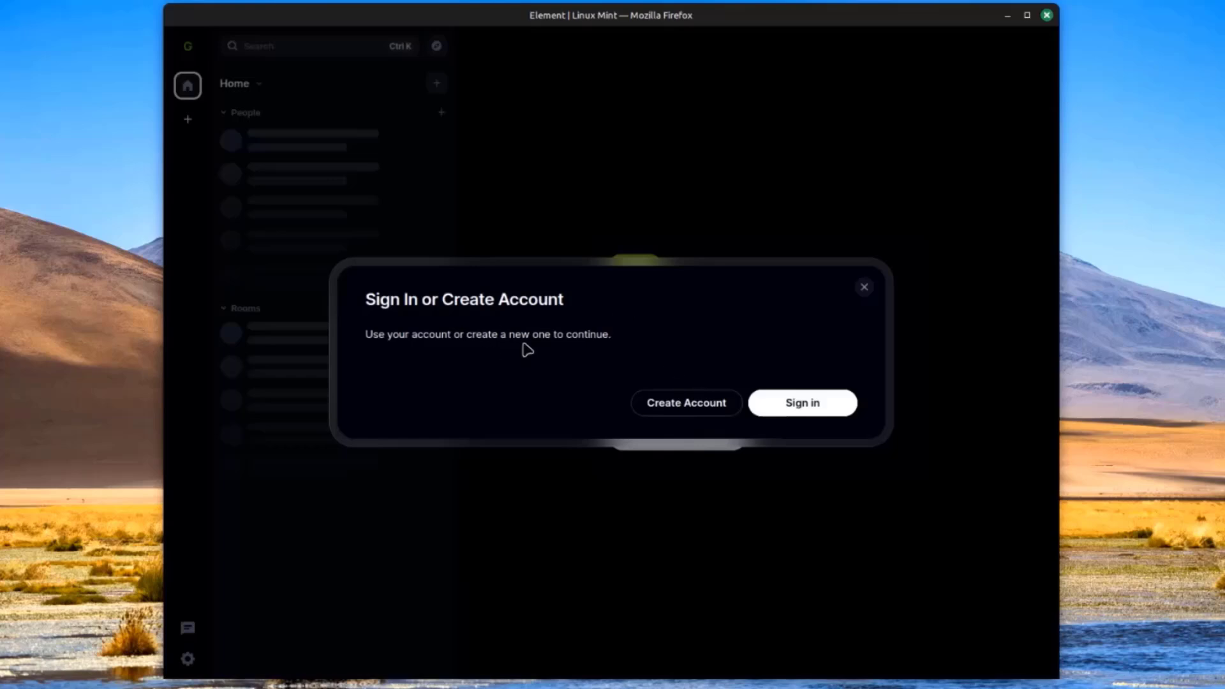
click(791, 405)
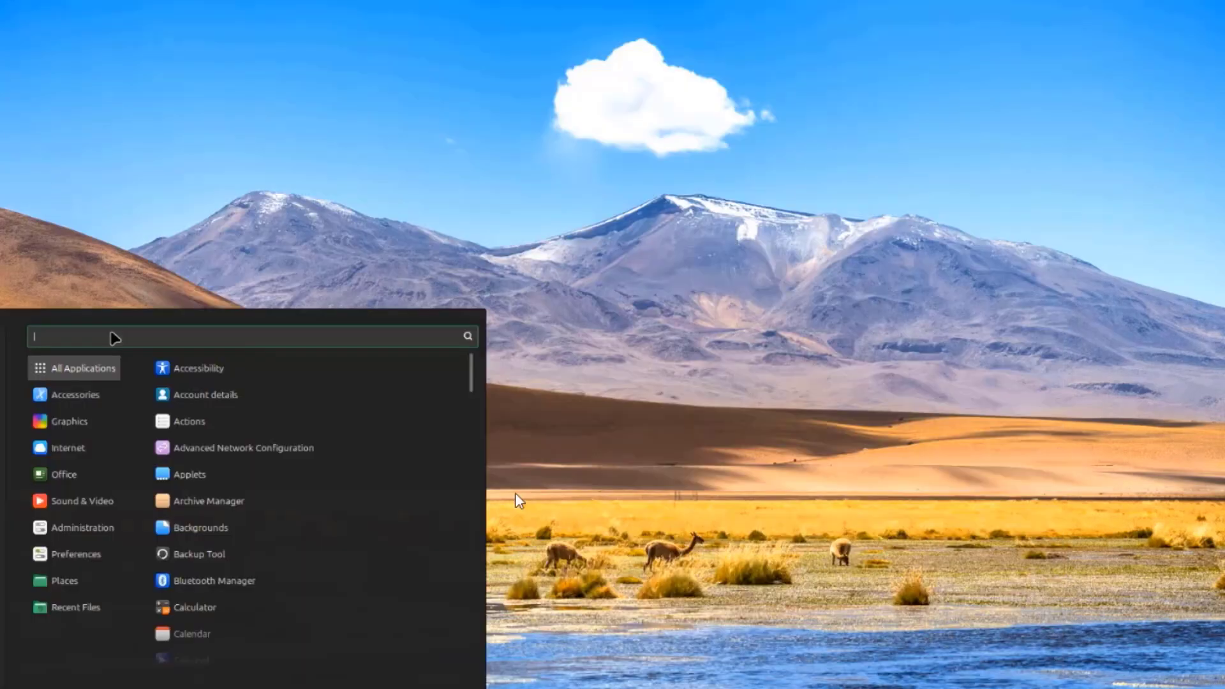
Search 'onli' in the menu and launch Online Accounts
text(onli)
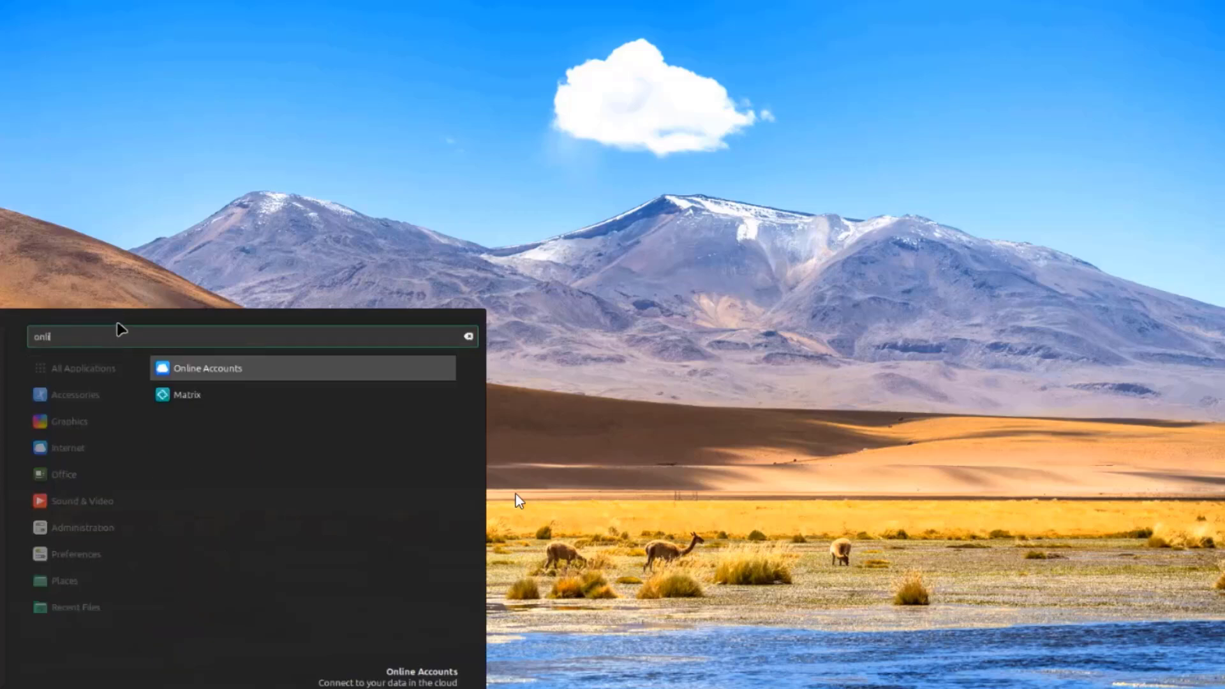
key(Return)
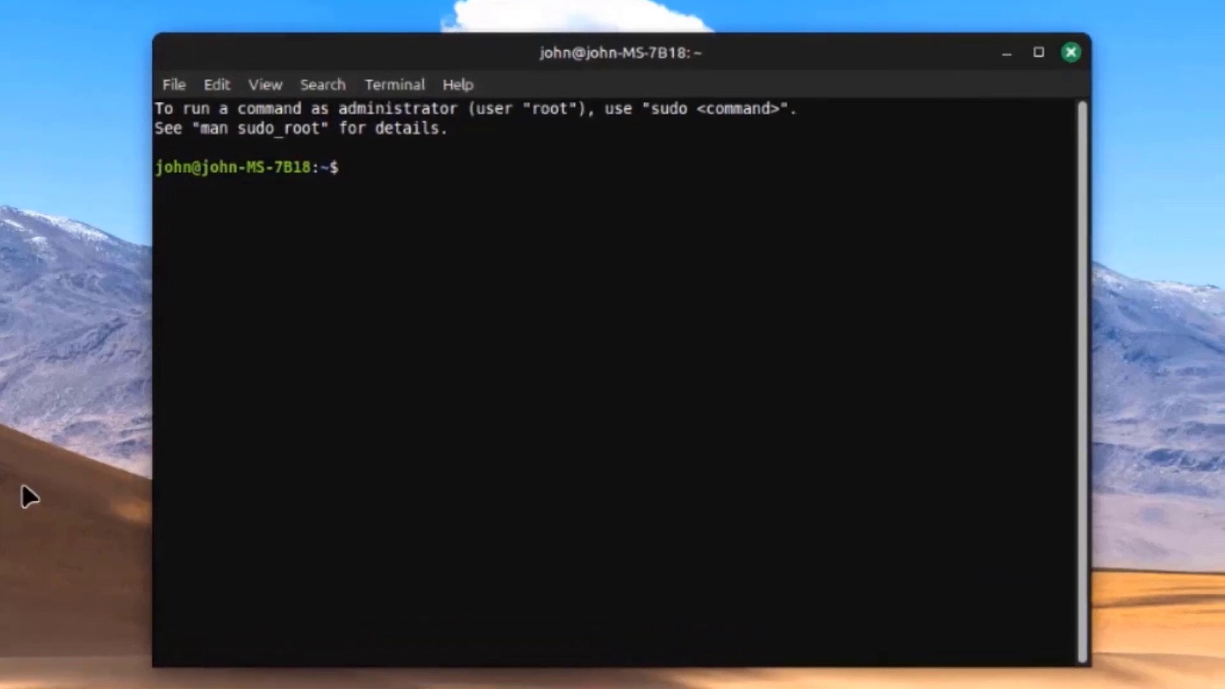
Run 'sudo apt update' with the administrator password, then 'sudo apt upgrade'
text(sudo apt update)
key(Return)
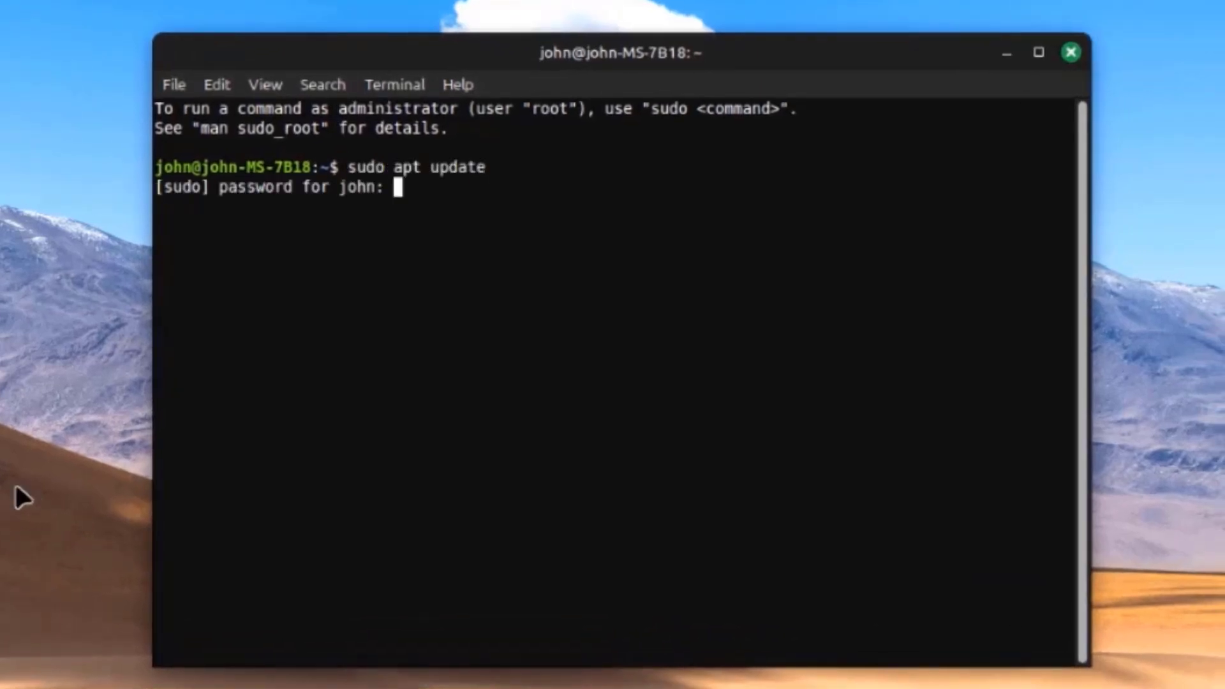
key(Return)
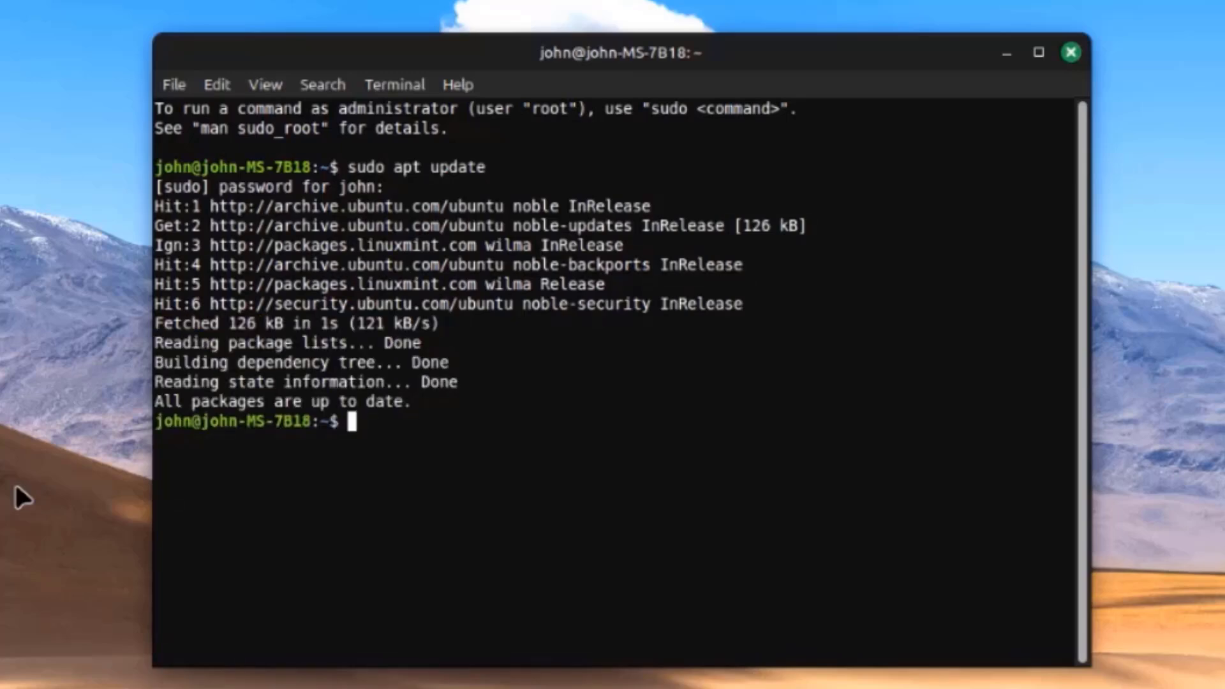
text(sudo apt upgrade)
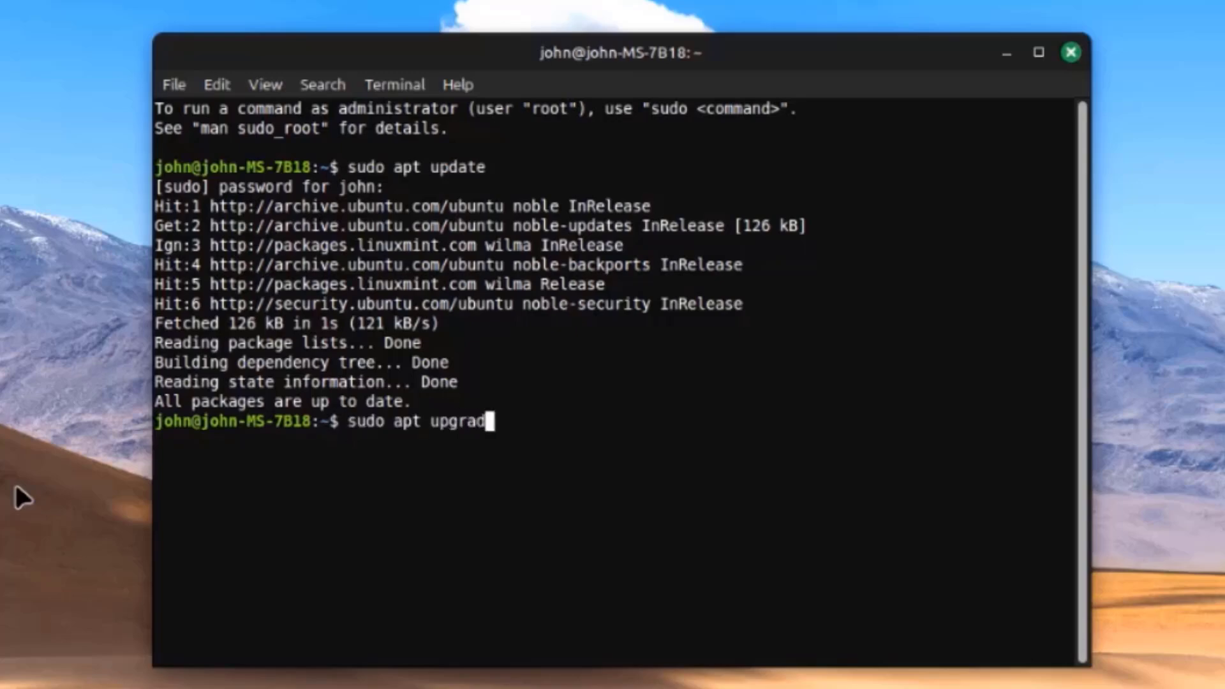
key(Return)
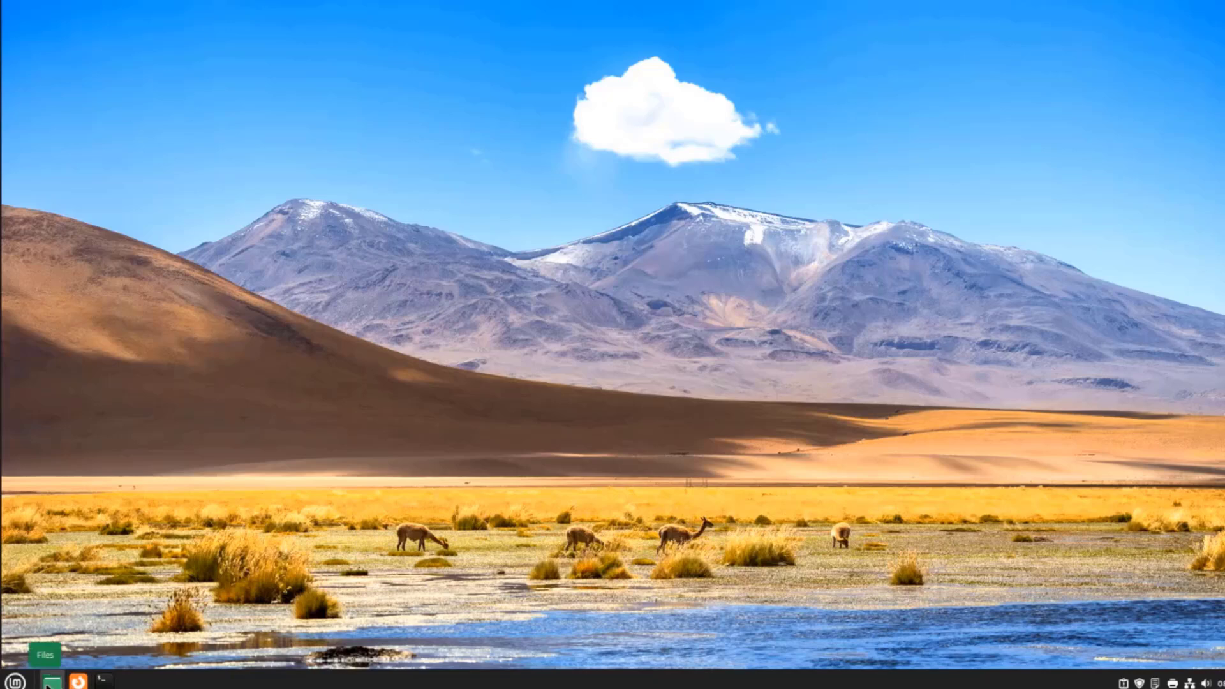
Open Files and check Nemo's About dialog showing version 6.2.2
click(48, 684)
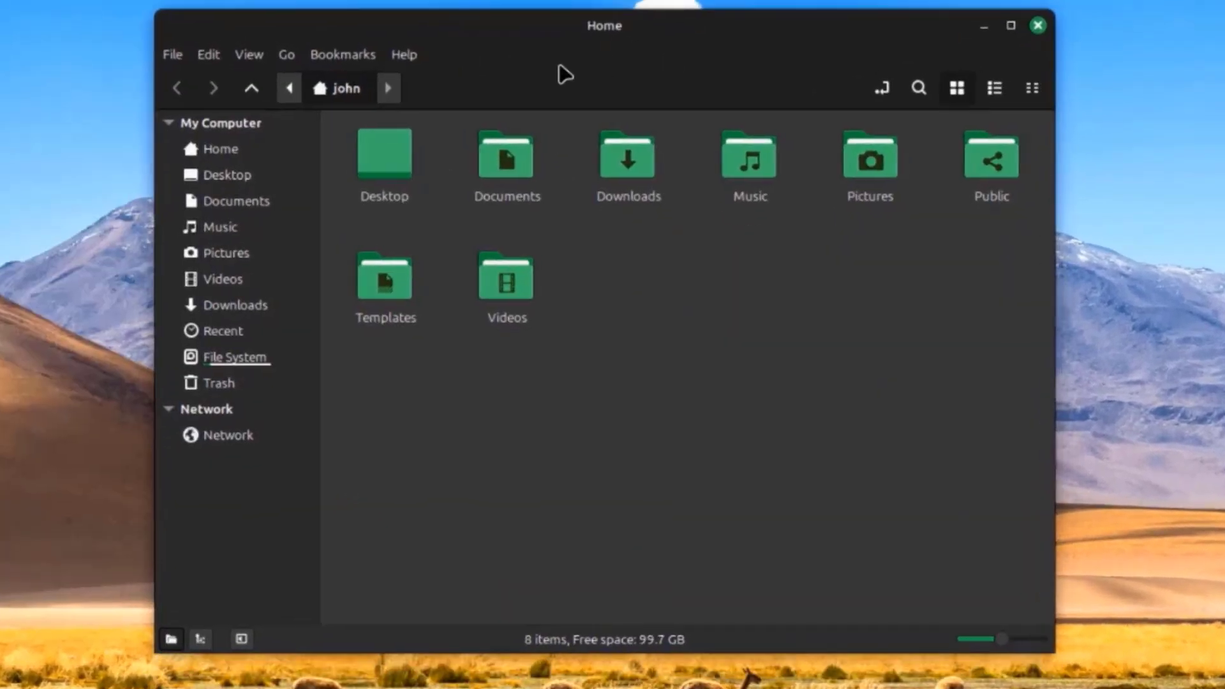
click(406, 55)
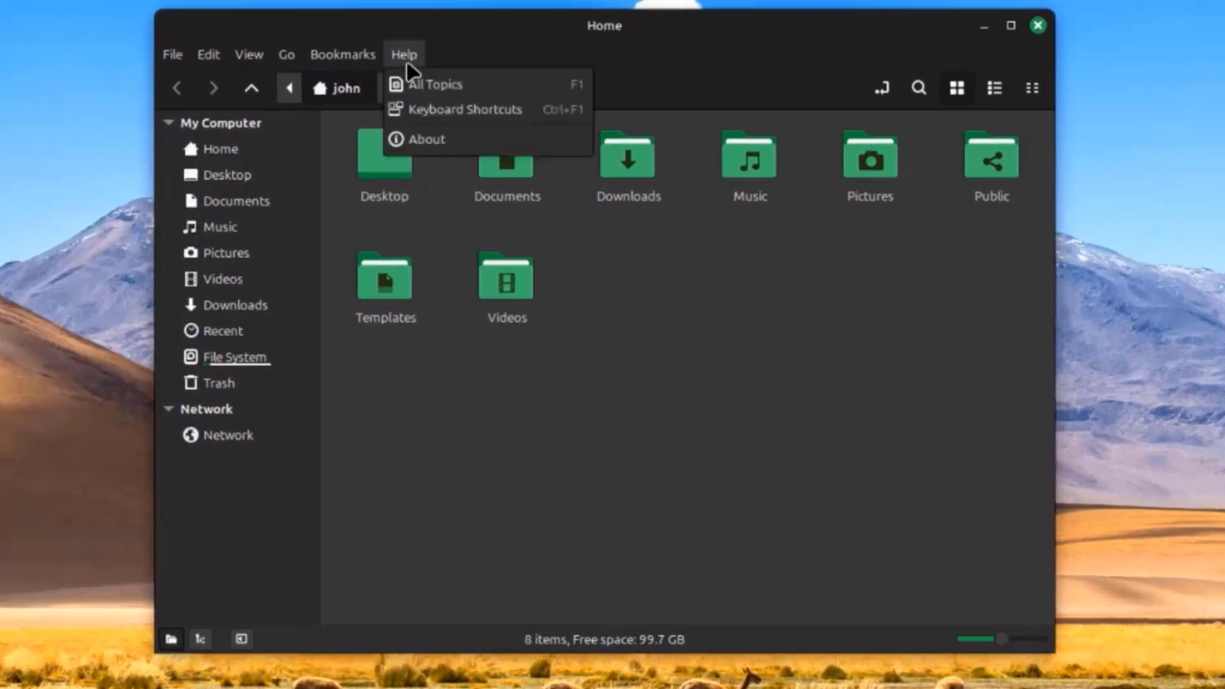
click(426, 136)
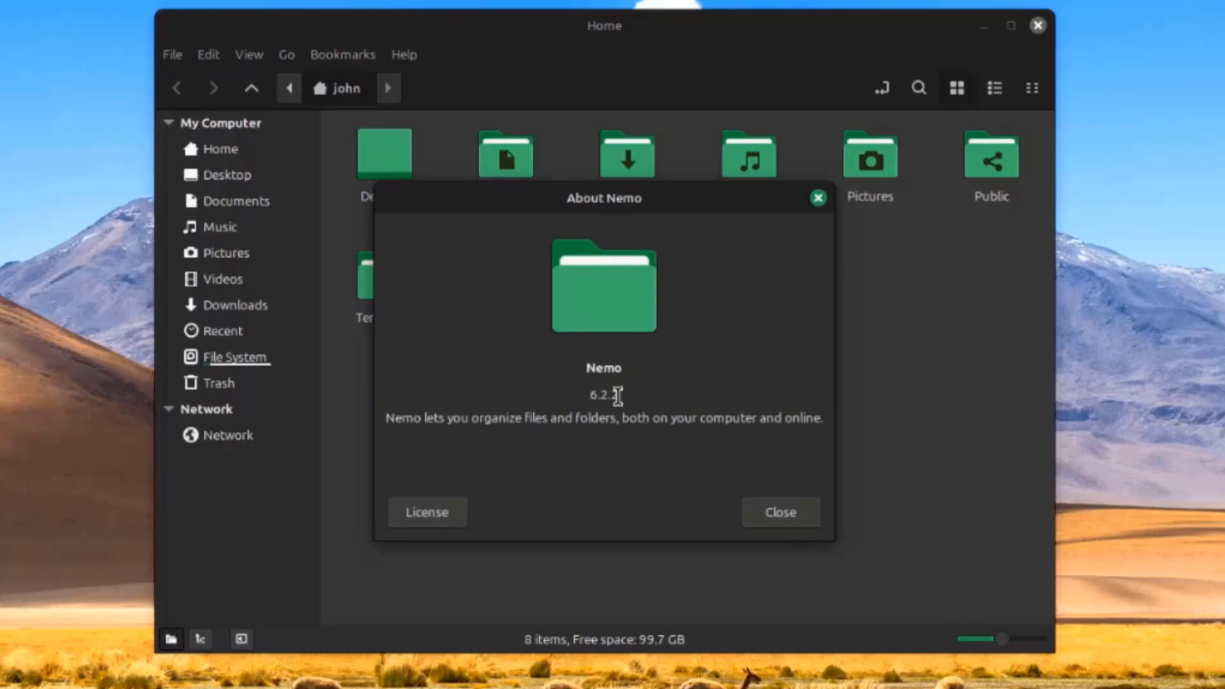
drag(616, 396, 578, 393)
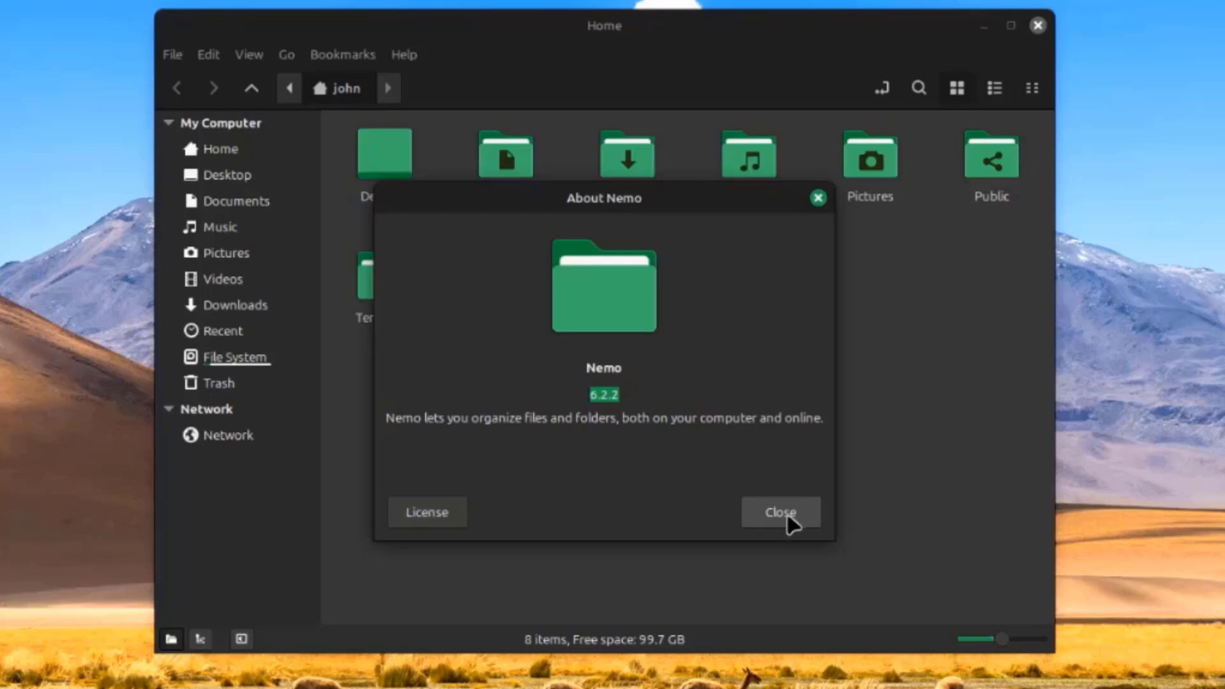
click(789, 518)
Create a new Untitled Folder in the home folder and bring up its context menu
right_click(638, 262)
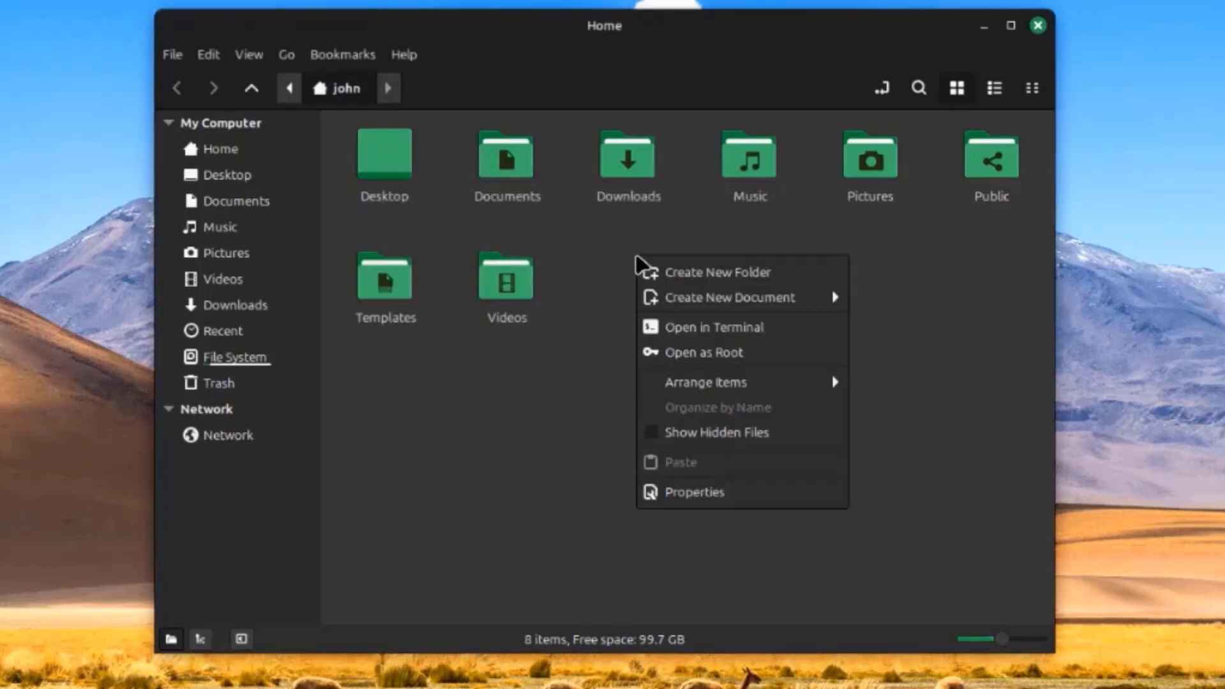
click(677, 276)
right_click(499, 274)
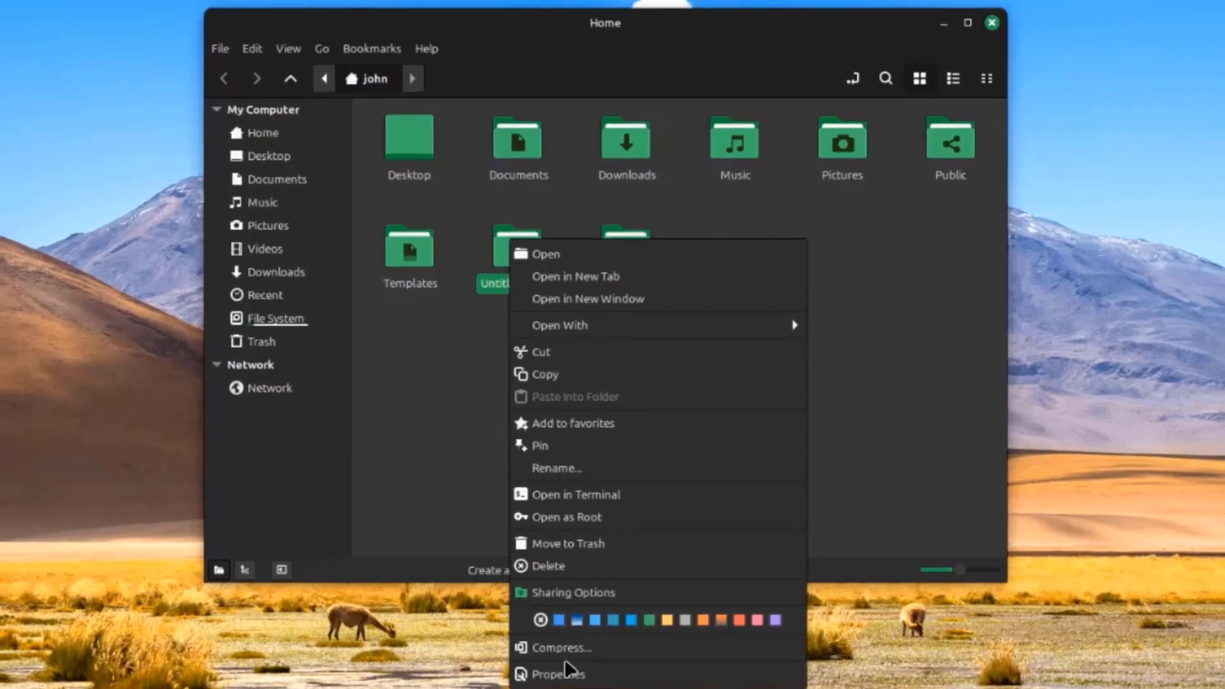
Open Untitled Folder's properties and review its Permissions, Share and Emblems tabs
click(564, 671)
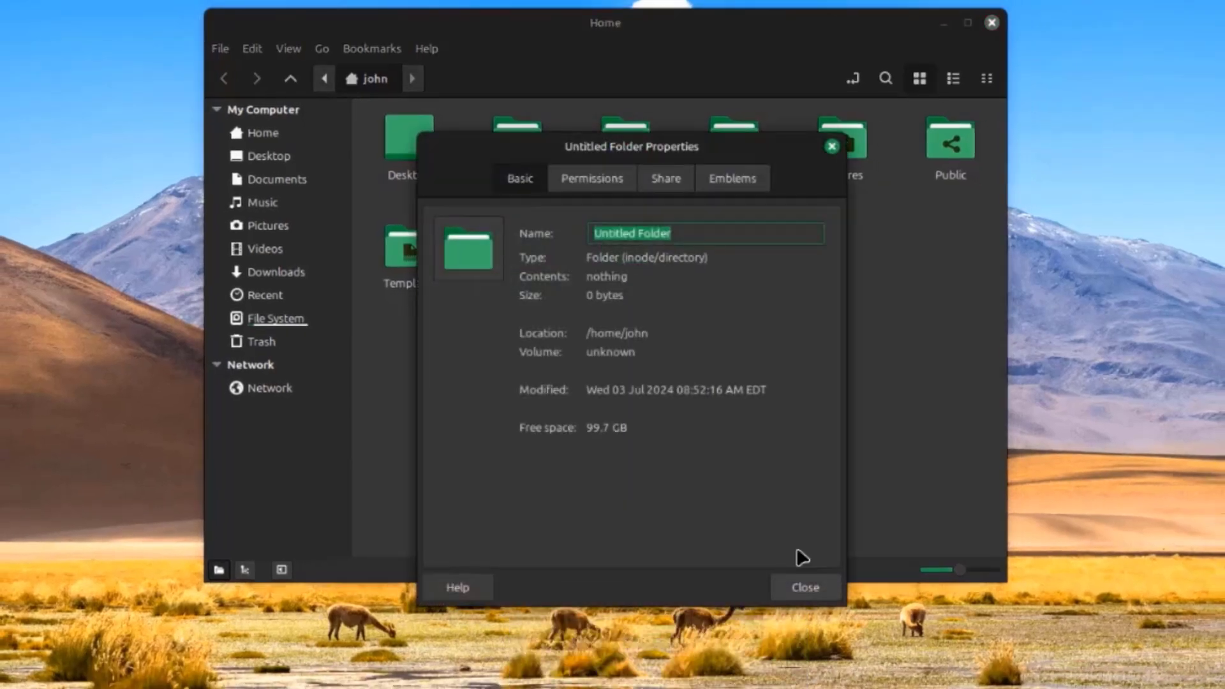
click(621, 172)
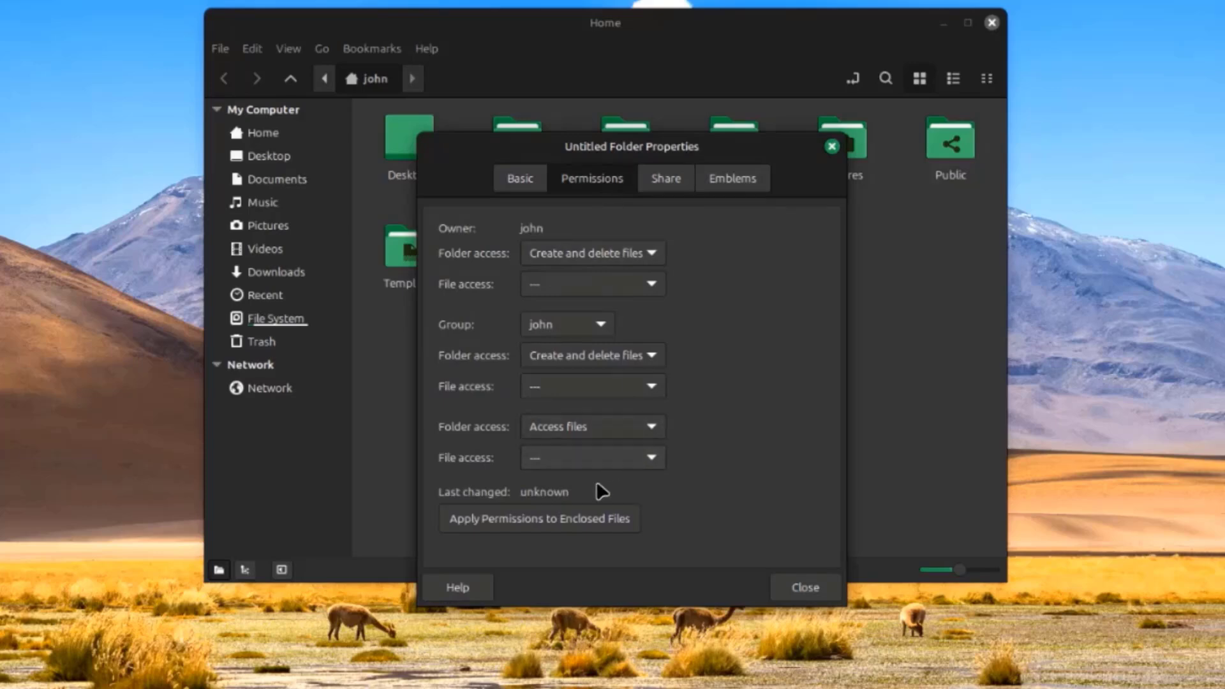
click(665, 180)
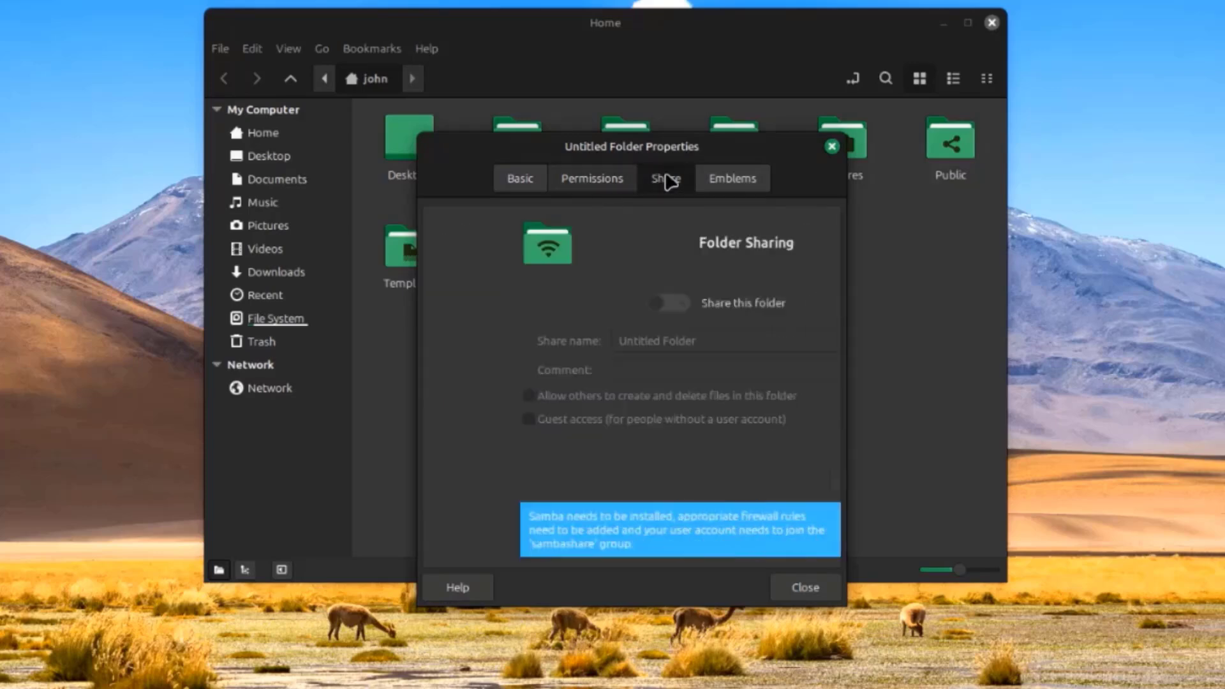
click(726, 183)
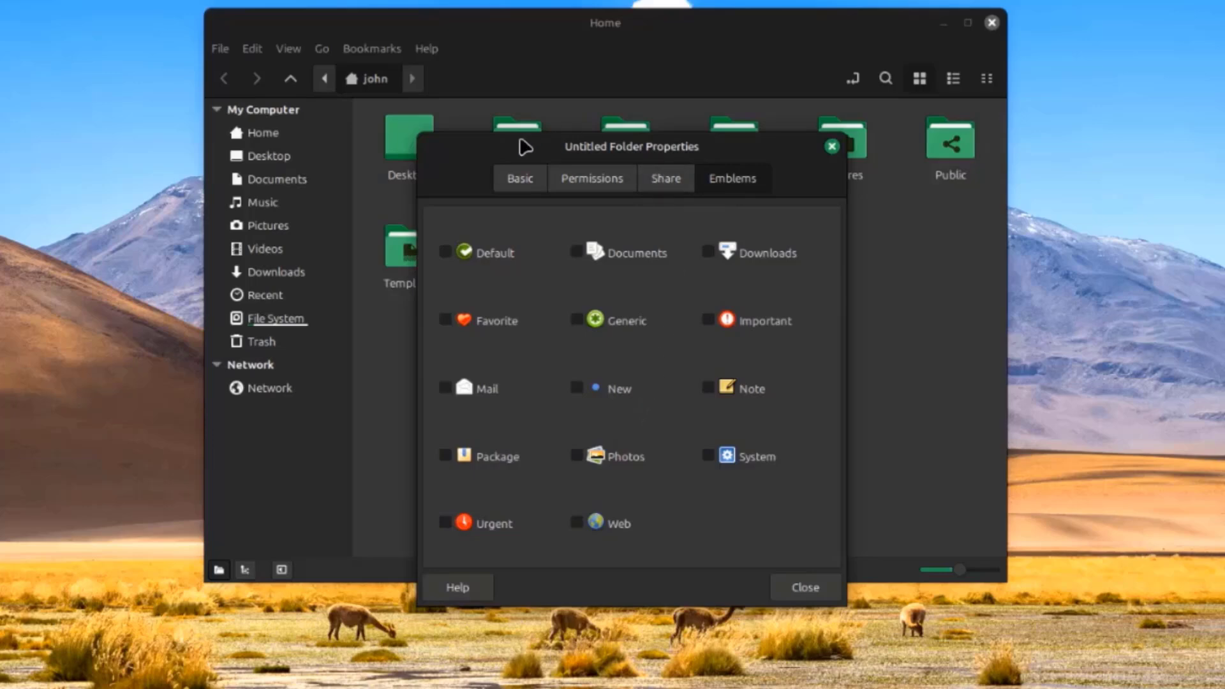
Toggle the Important and Generic emblems on and off, and clear the New emblem
drag(514, 145, 778, 90)
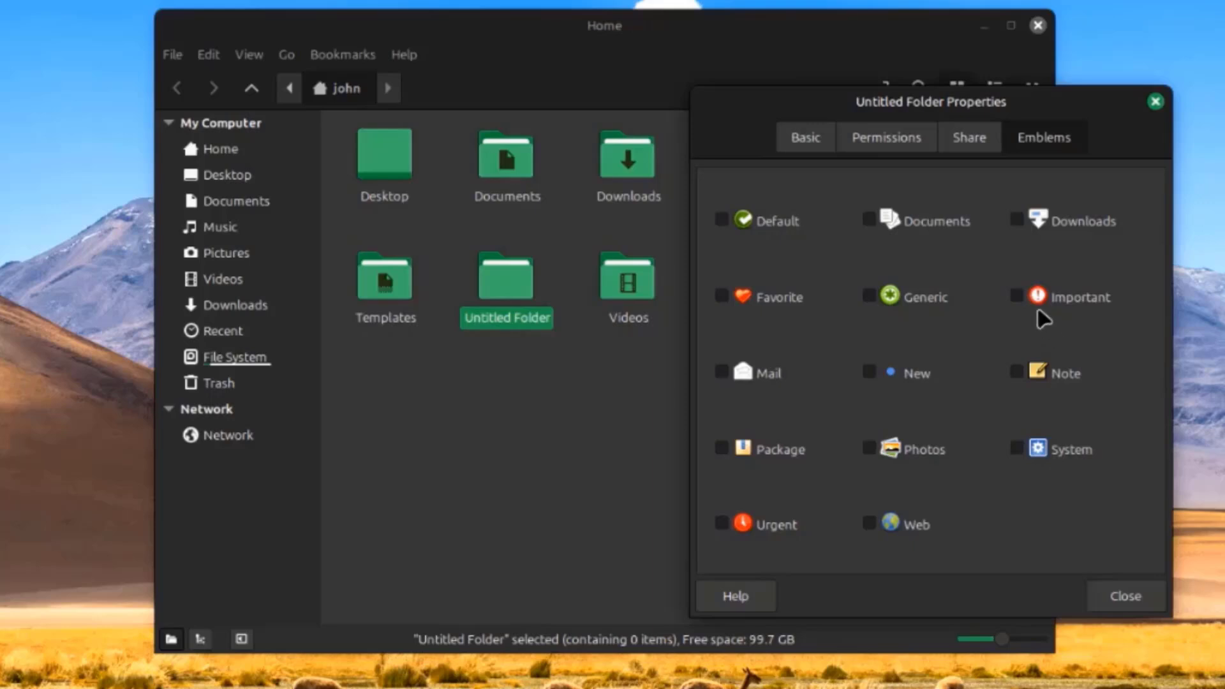
click(1017, 298)
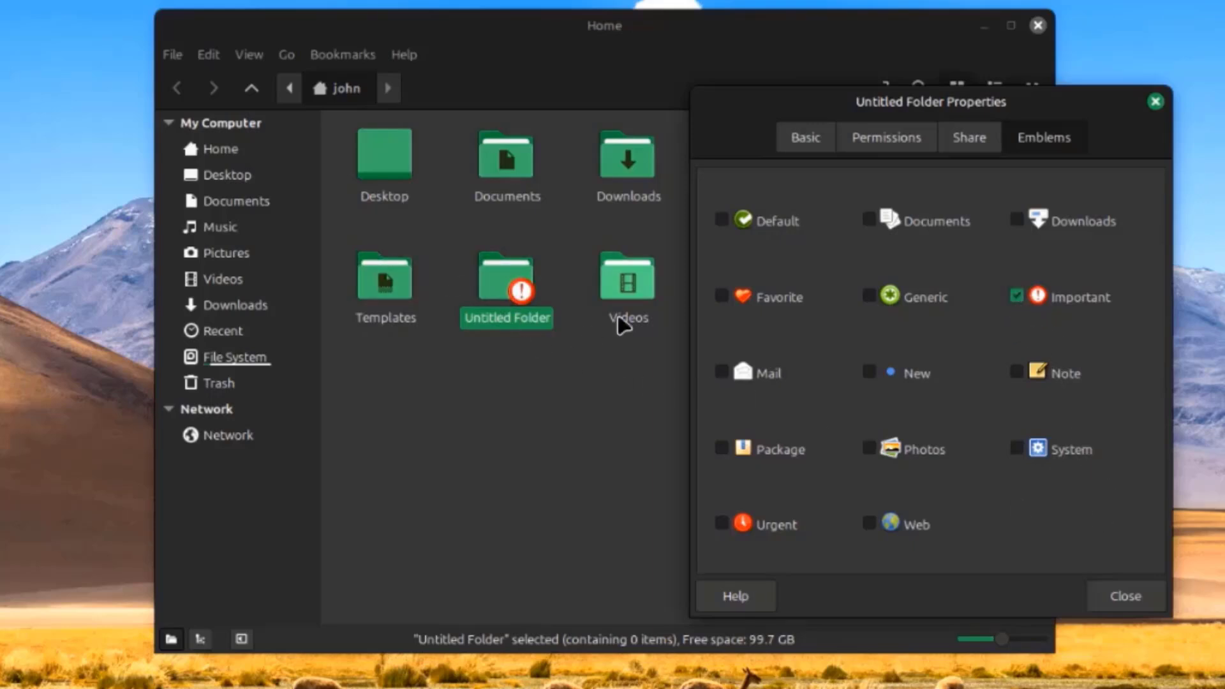
click(1024, 296)
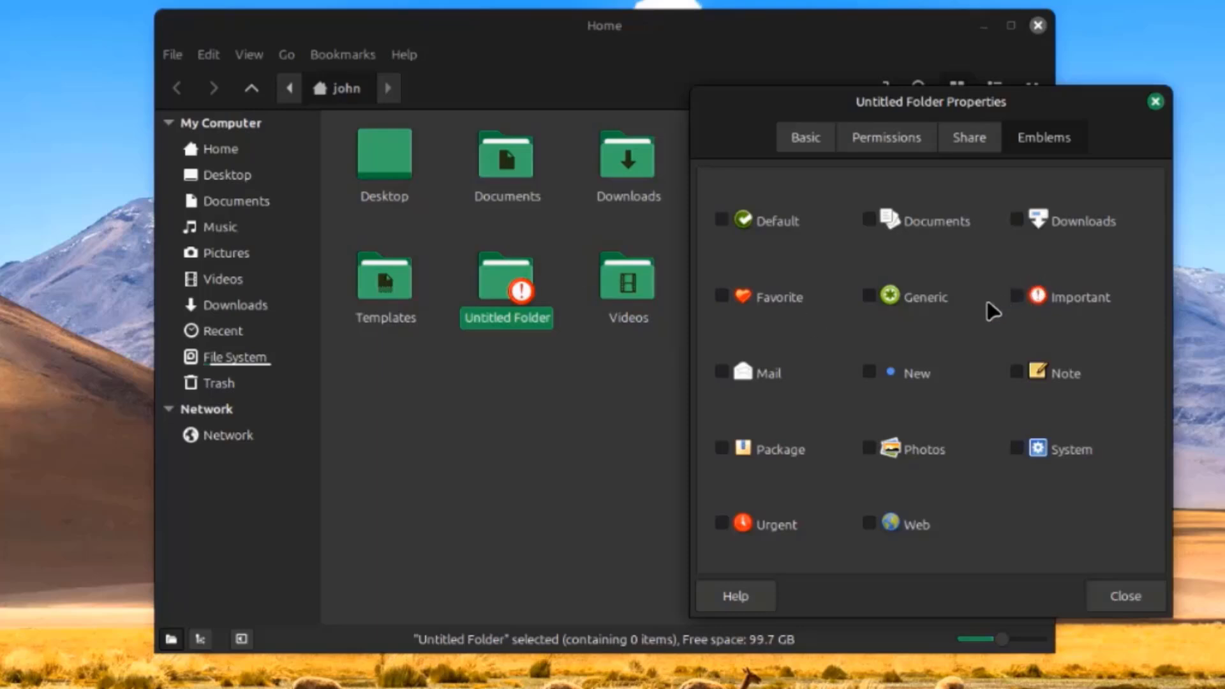
click(870, 296)
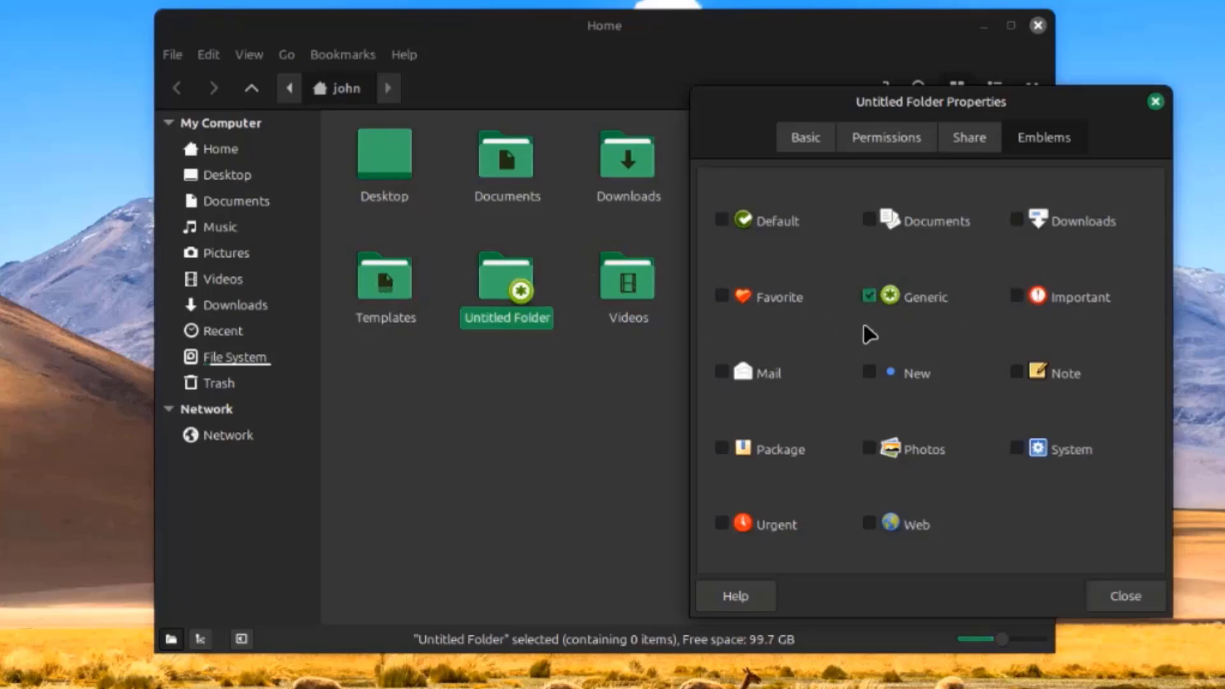
click(868, 297)
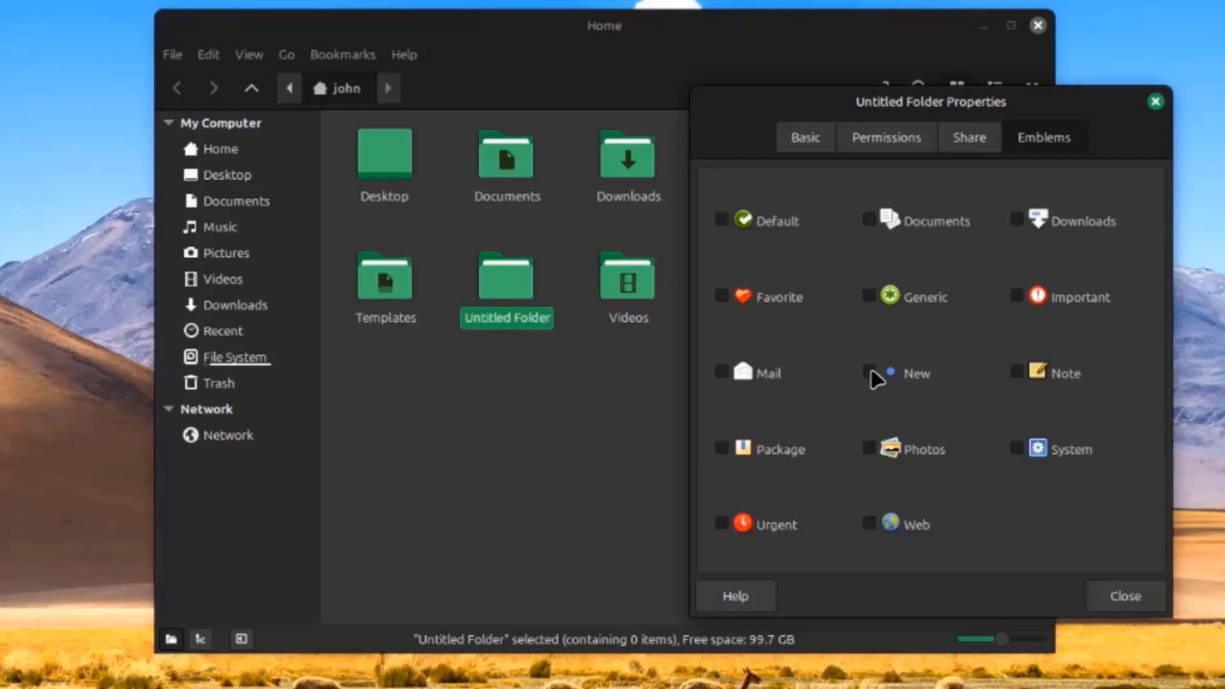
click(870, 372)
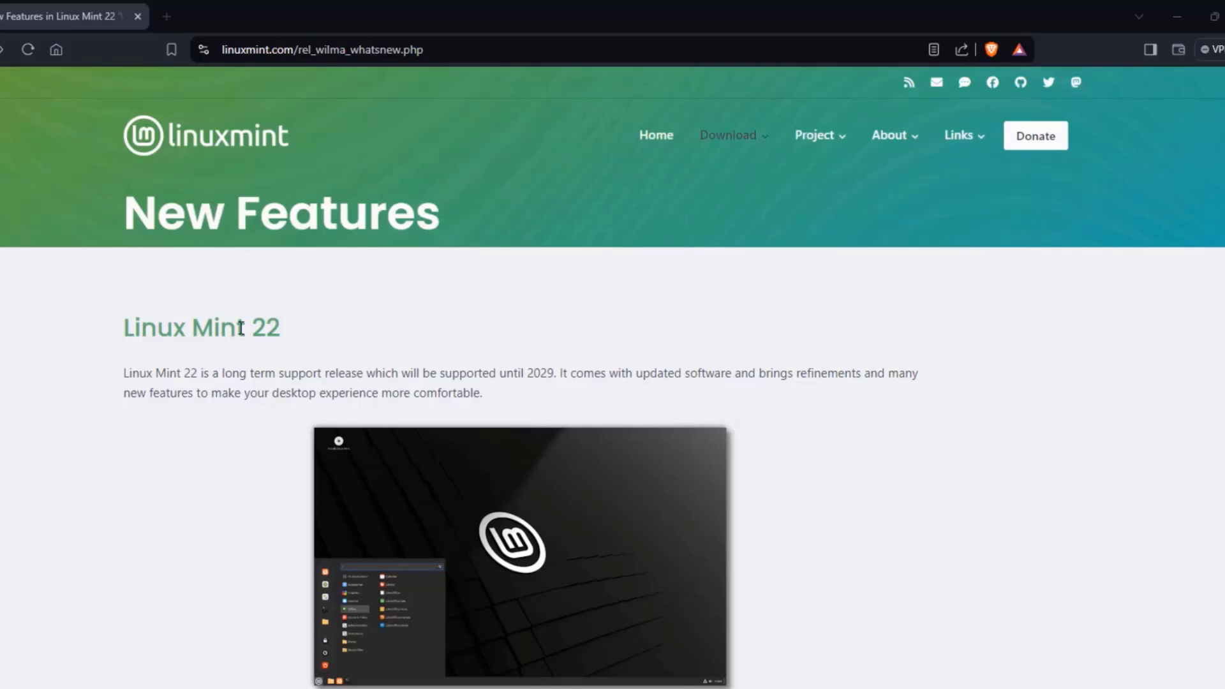
Scroll the Linux Mint 22 New Features page down to the Artwork improvements backgrounds overview
scroll(881, 383, down, 10)
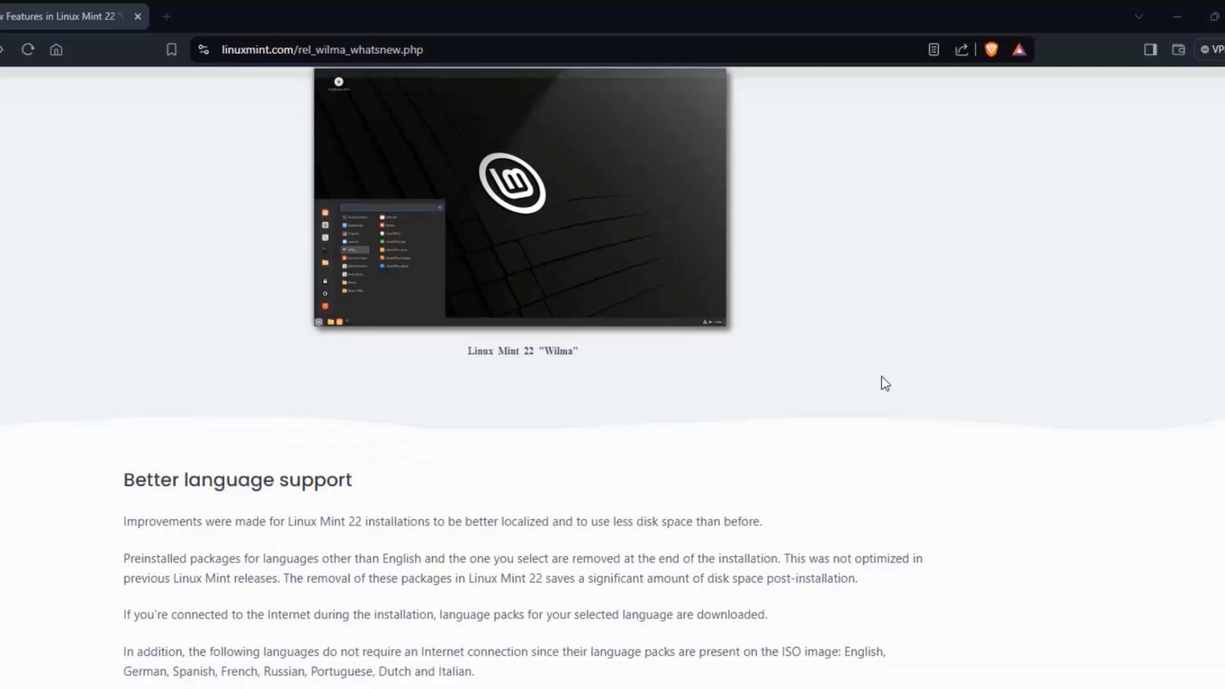
scroll(882, 376, down, 5)
scroll(885, 374, down, 5)
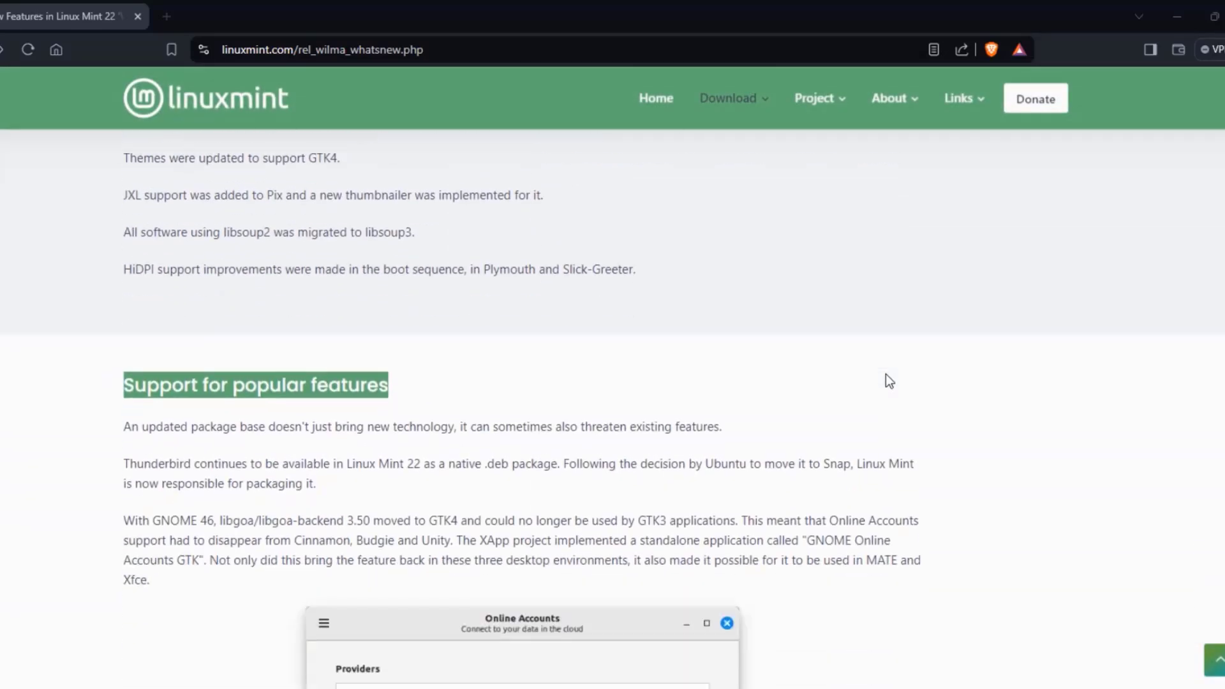
scroll(889, 373, down, 4)
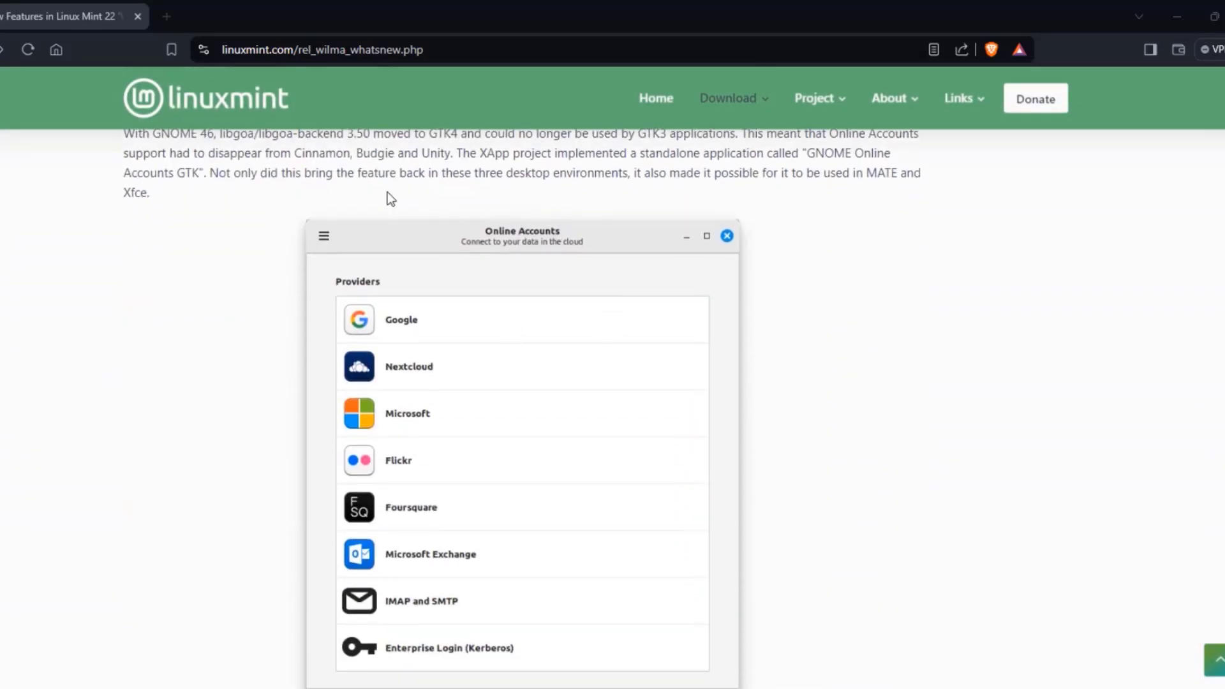
scroll(795, 313, down, 11)
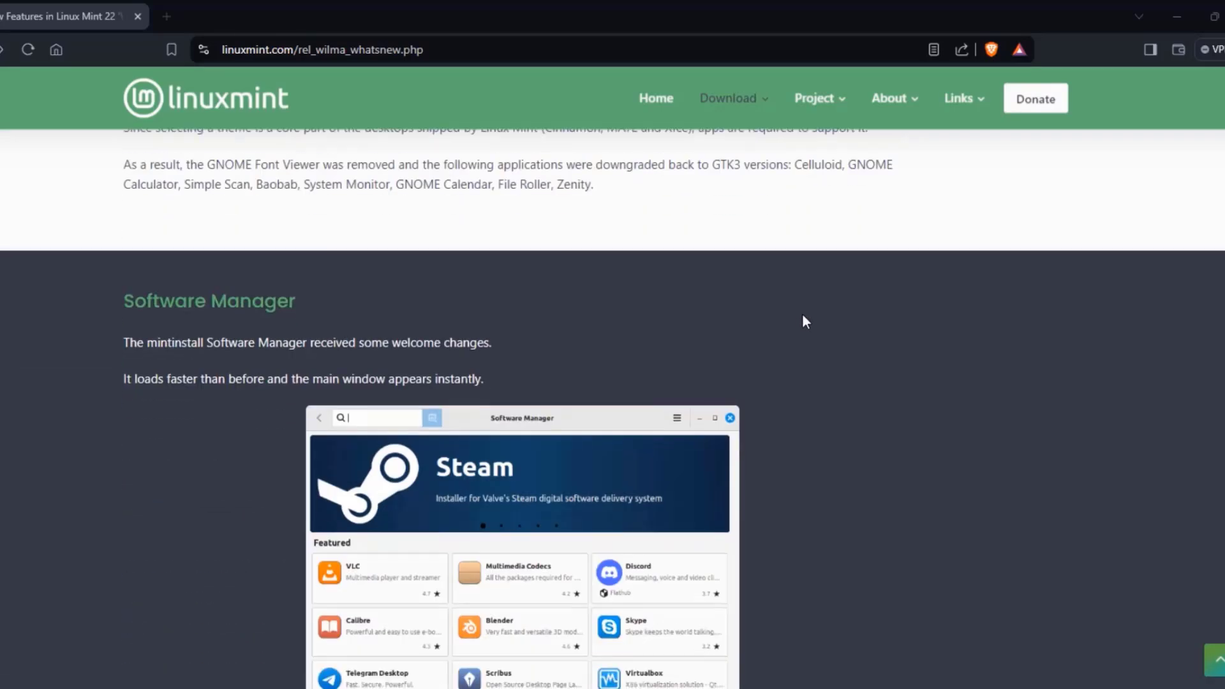
scroll(882, 454, down, 7)
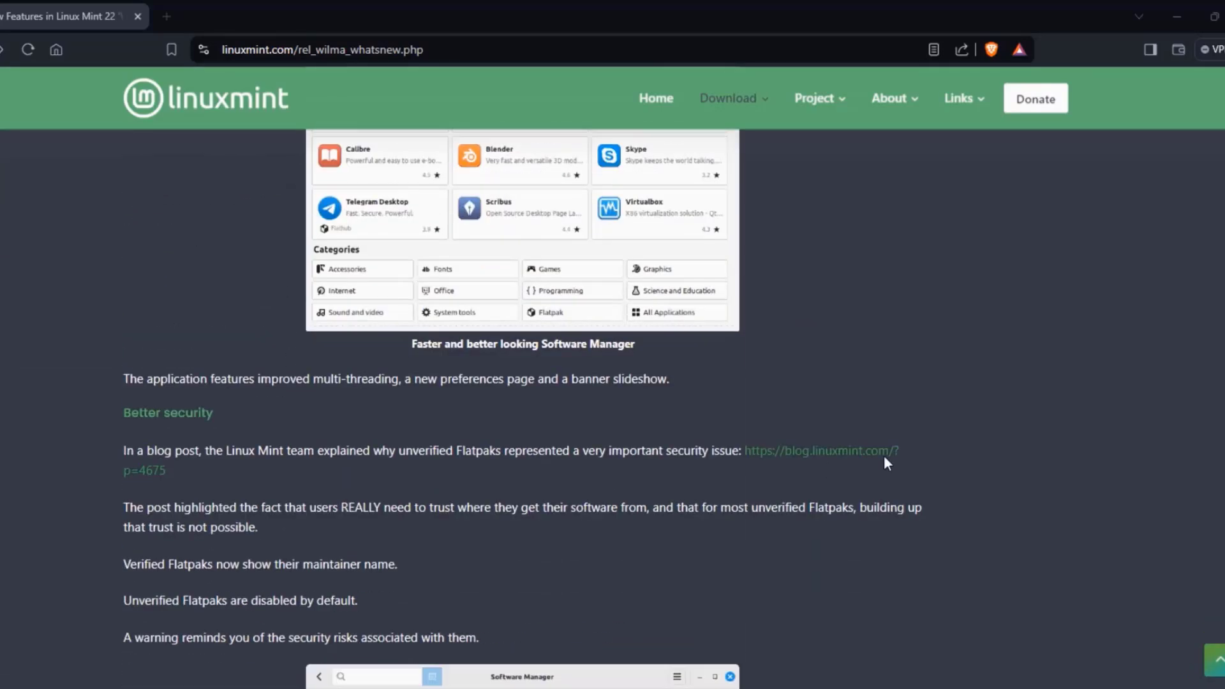
scroll(883, 447, down, 11)
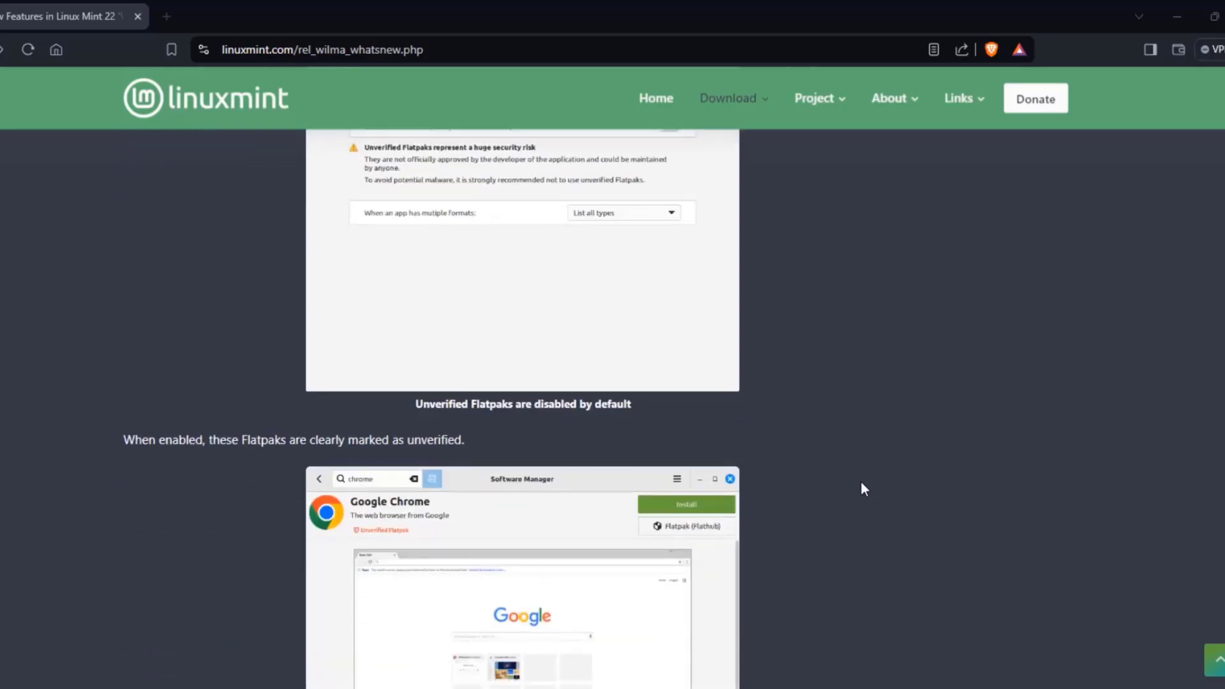
scroll(857, 477, down, 4)
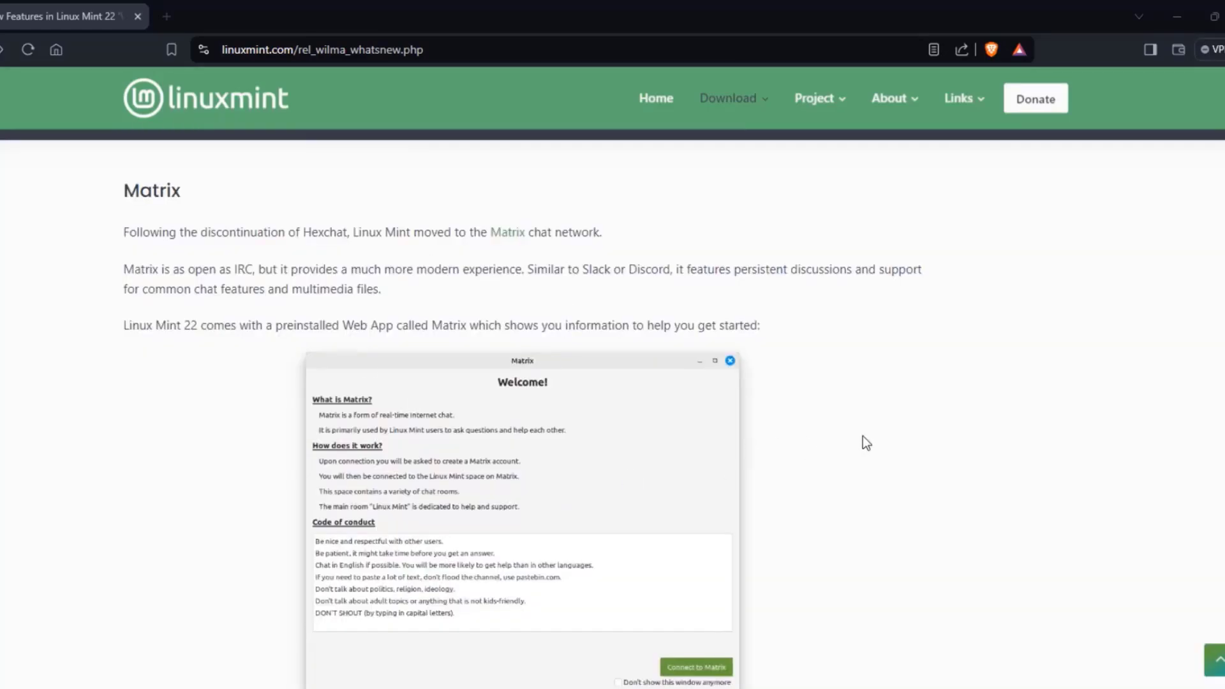
scroll(863, 438, down, 13)
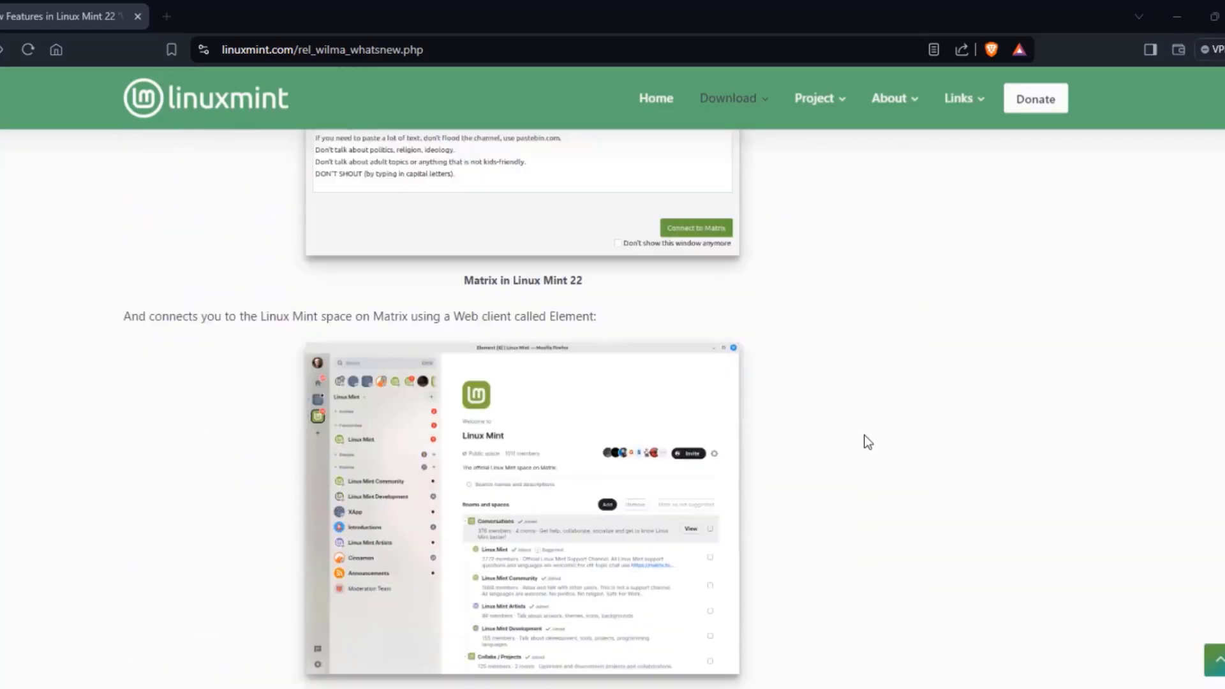
scroll(870, 434, down, 10)
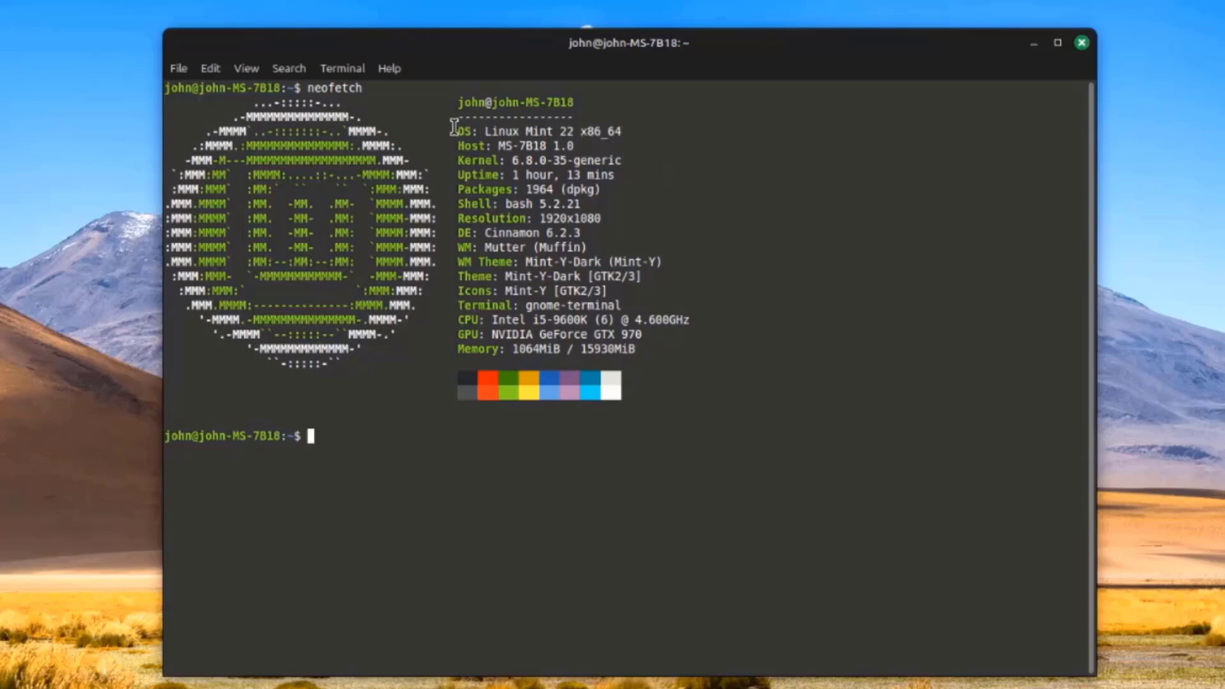
drag(463, 159, 634, 158)
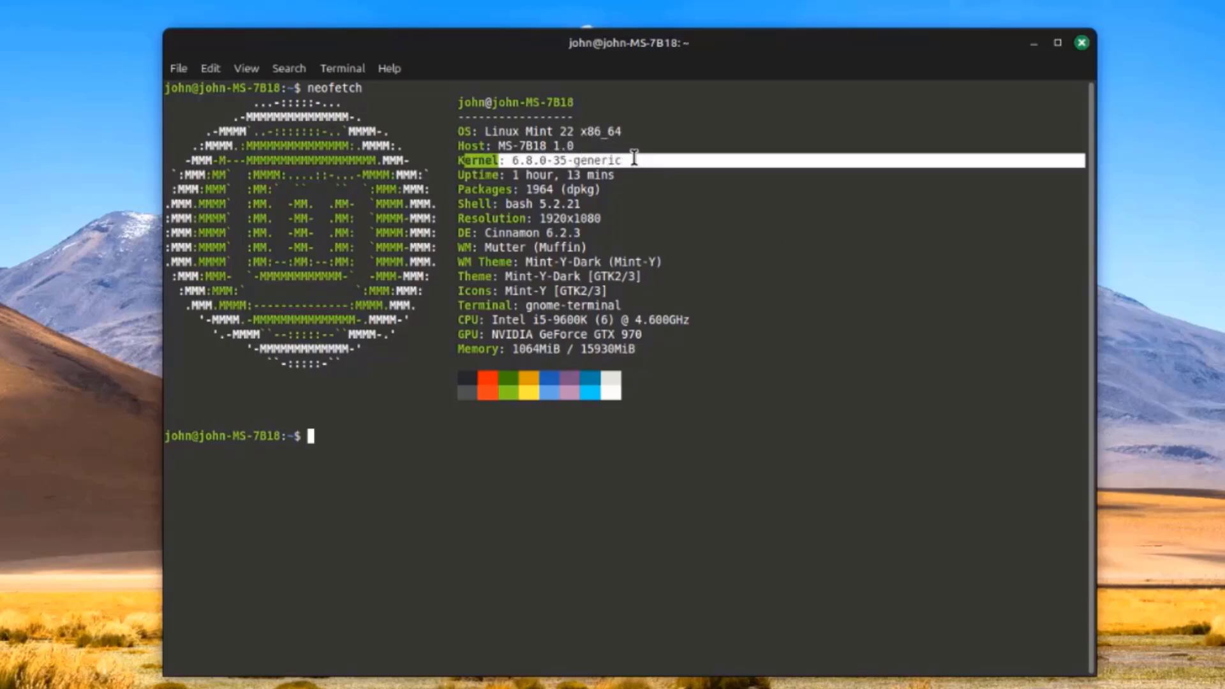
drag(457, 233, 604, 227)
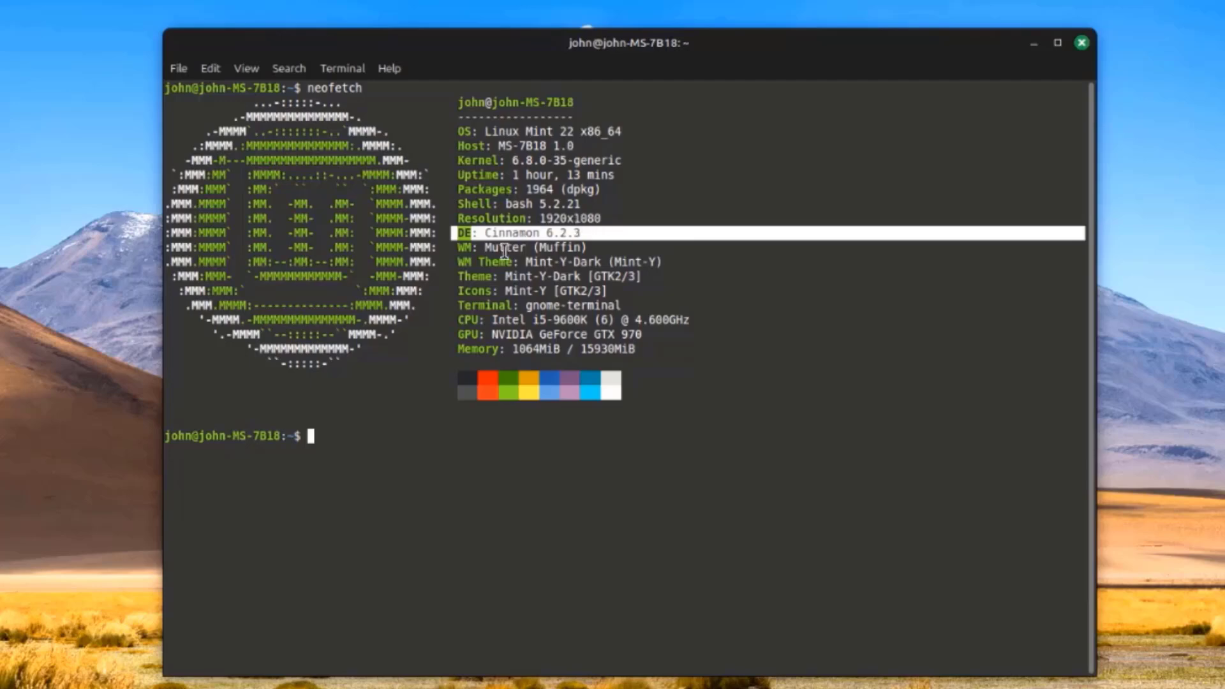
drag(504, 251, 595, 229)
click(766, 407)
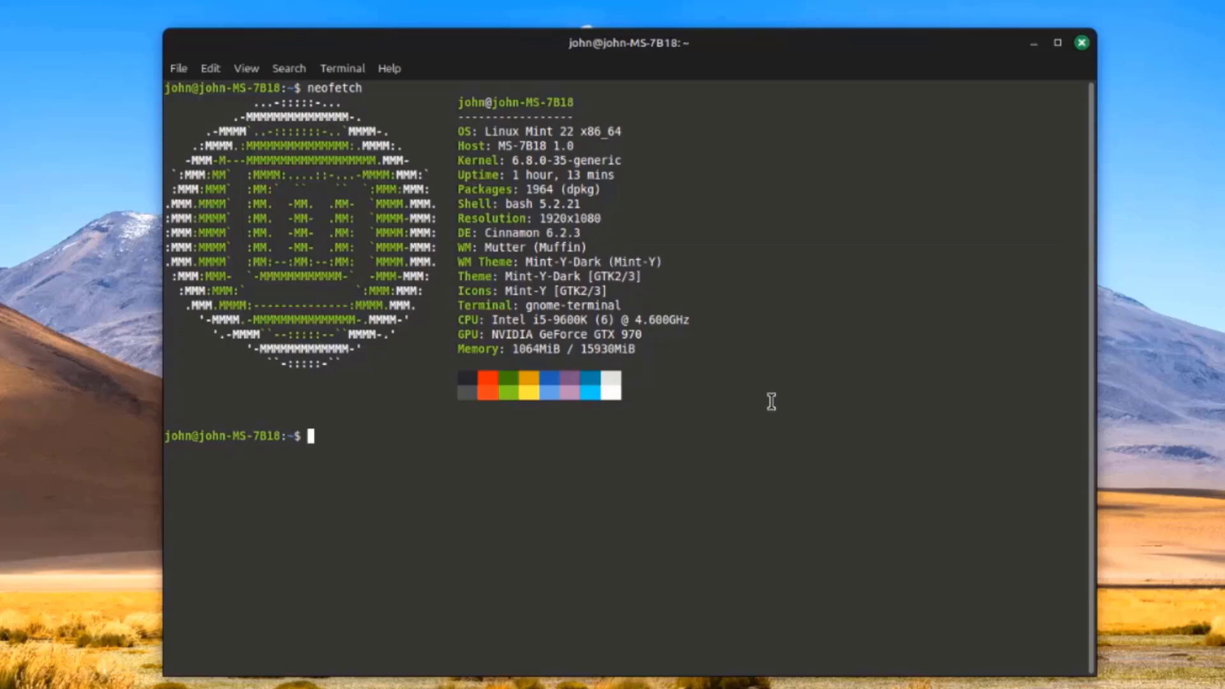